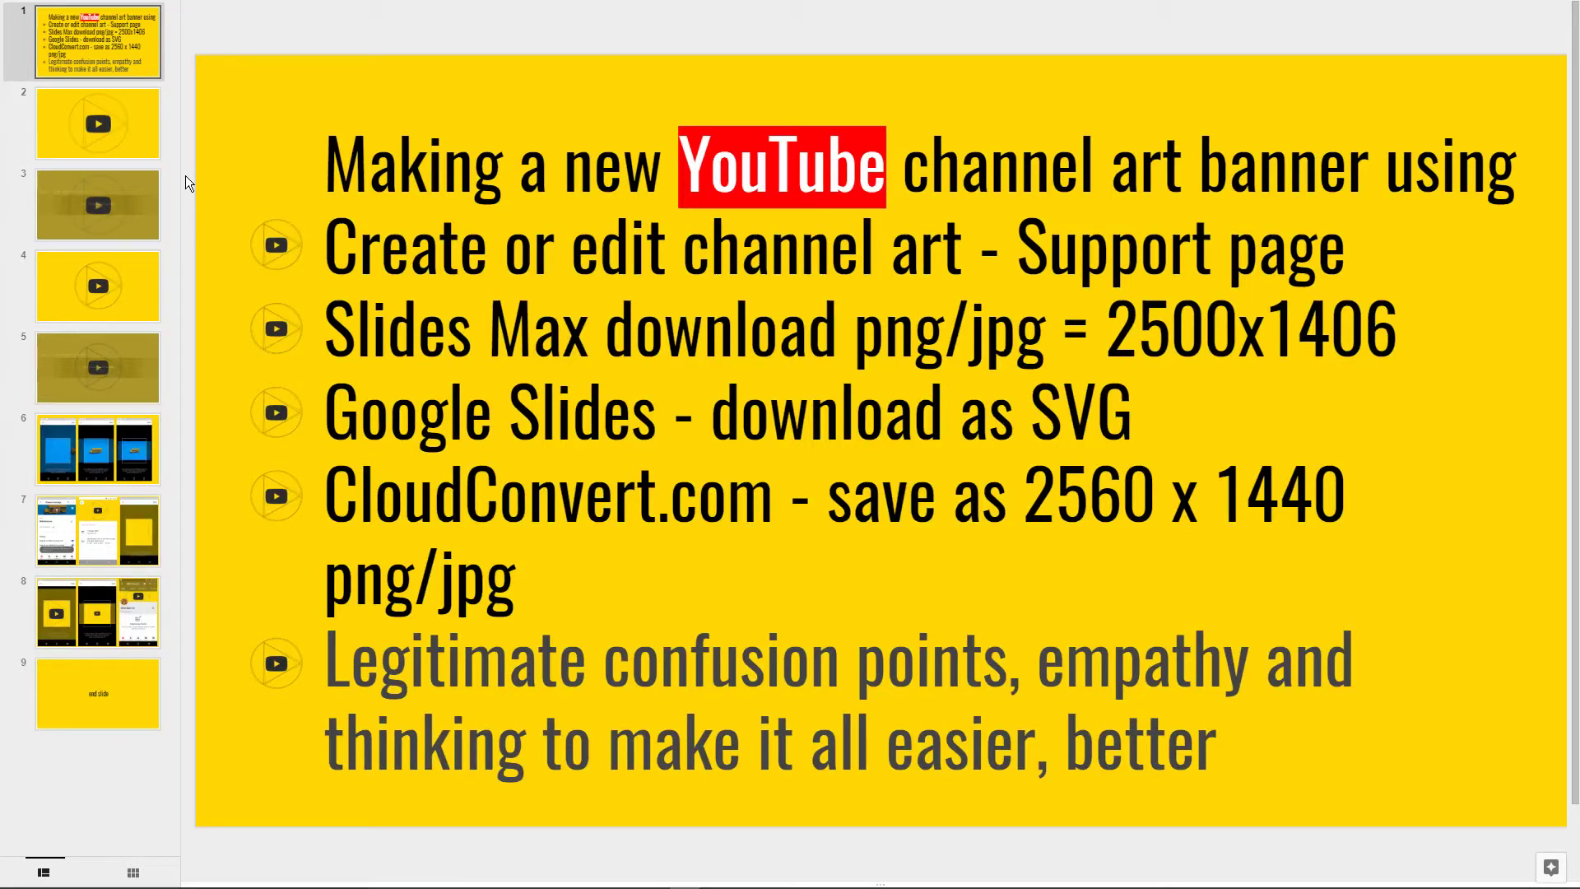
Step: Preview slide 2, then return to the workflow slide and highlight 'empathy' in the last bullet
left_click(141, 124)
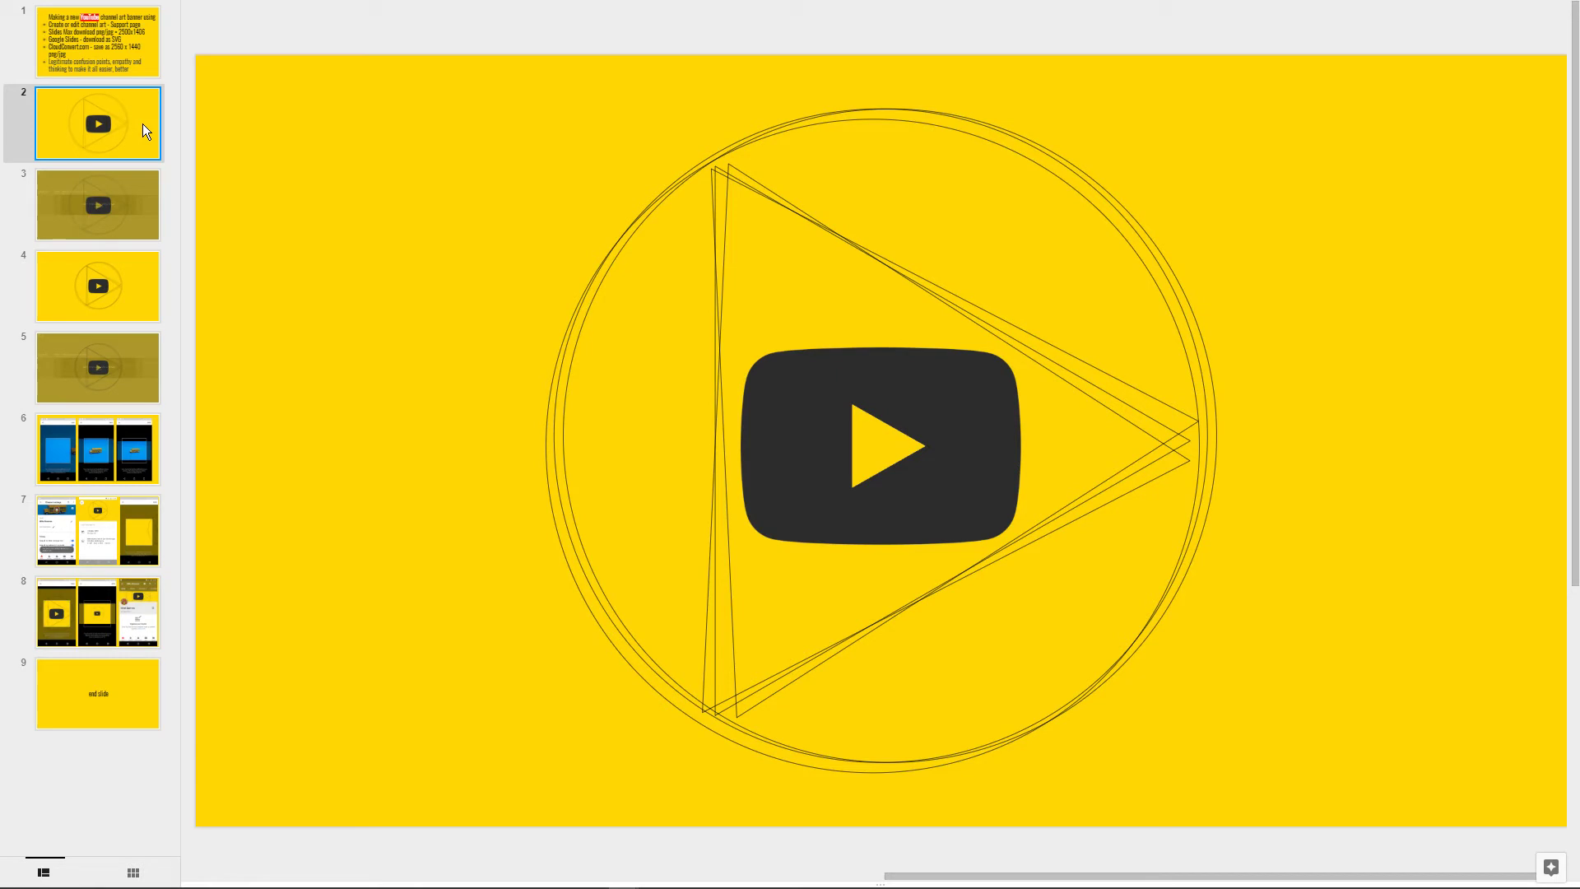
left_click(146, 59)
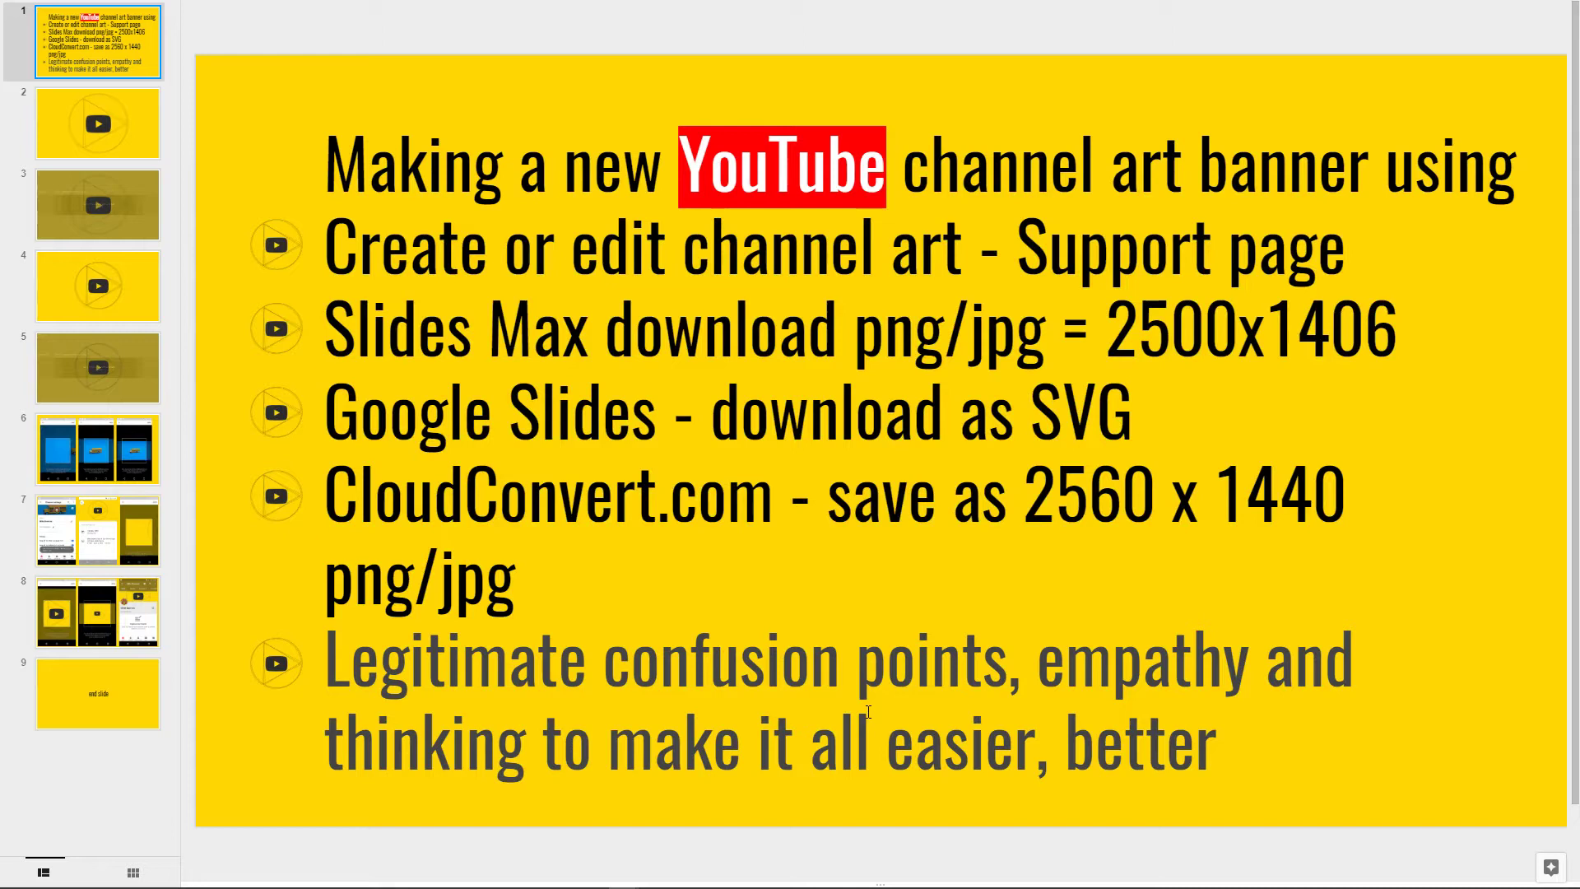
left_click_drag(1037, 658, 1239, 683)
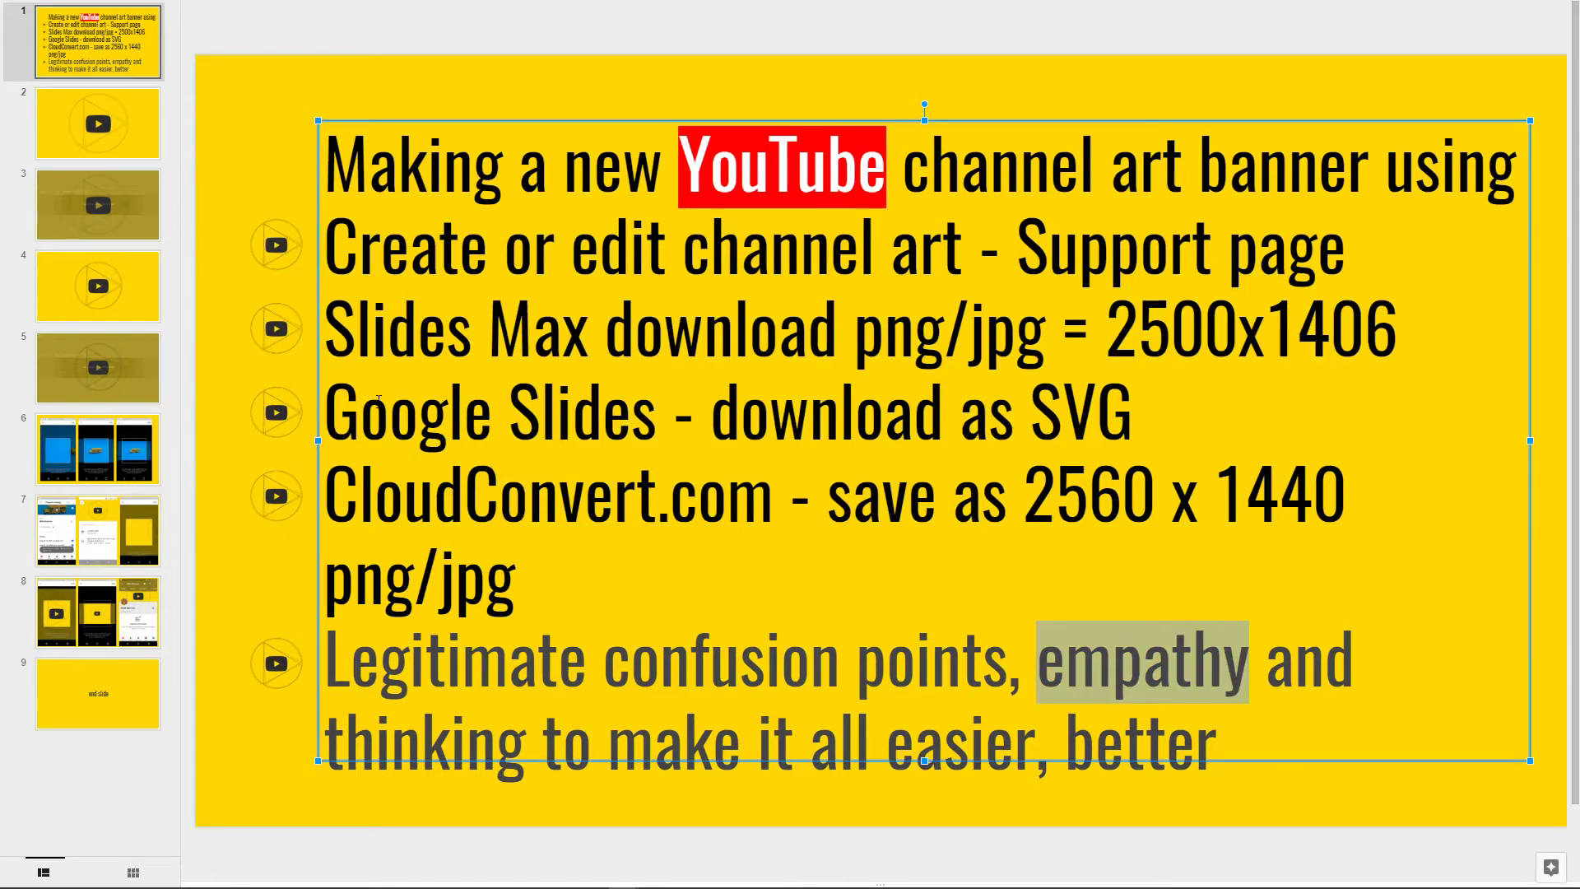
left_click(195, 220)
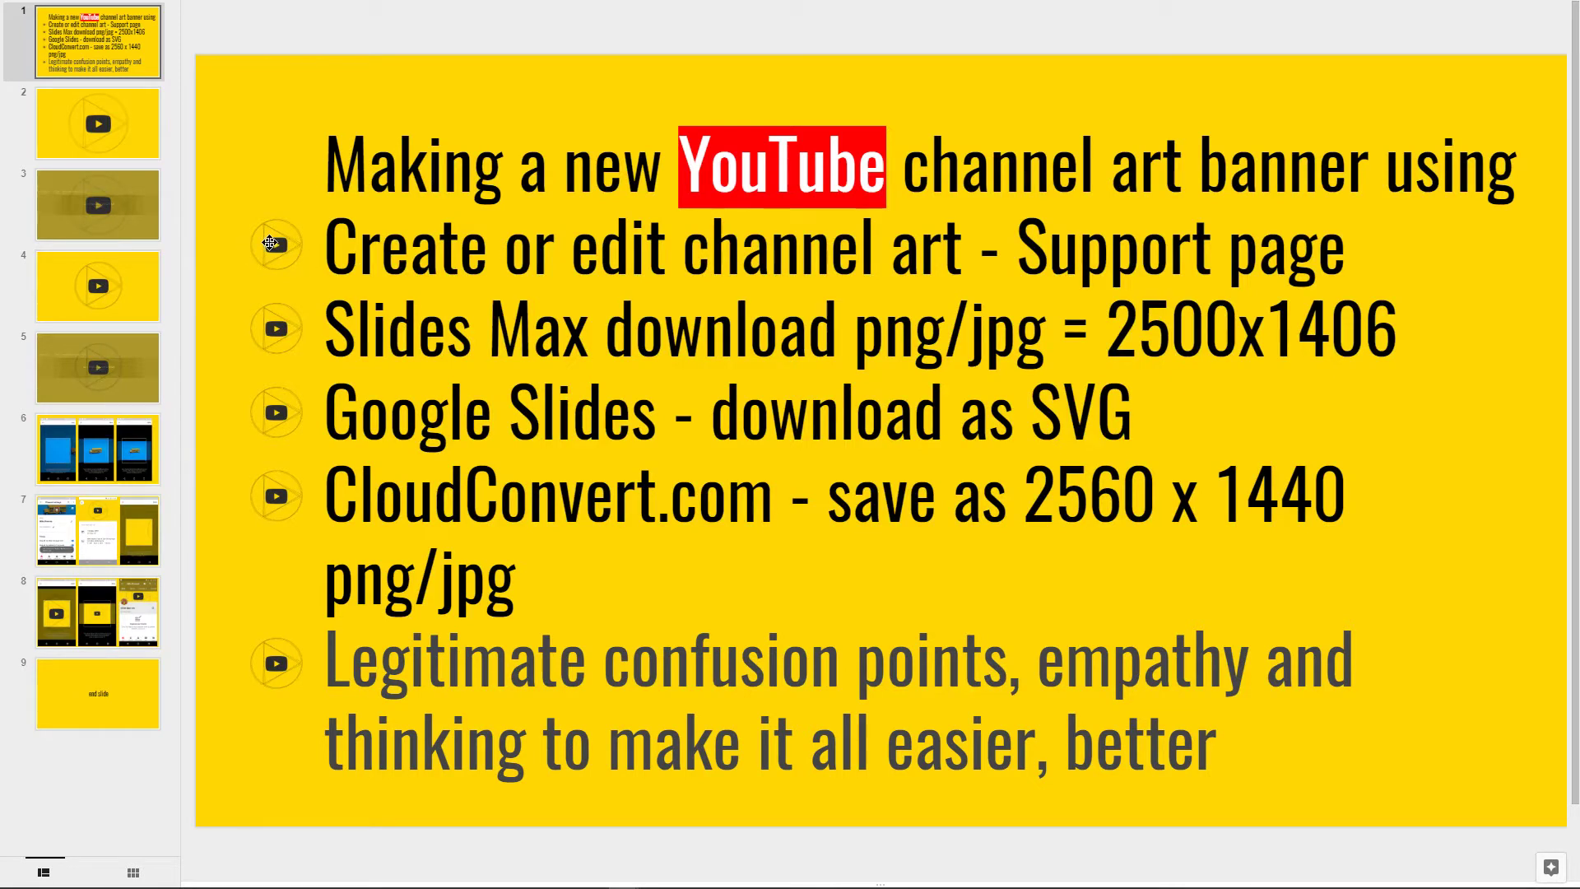
Step: Select the play icons of the first and third bullets on the workflow slide
left_click(269, 242)
left_click(226, 232)
left_click(274, 244)
left_click(279, 328)
Step: Highlight 2500x1406, 2560 x 1440 and 'download as SVG' in the workflow text, then show slide 2
left_click_drag(1108, 325, 1384, 339)
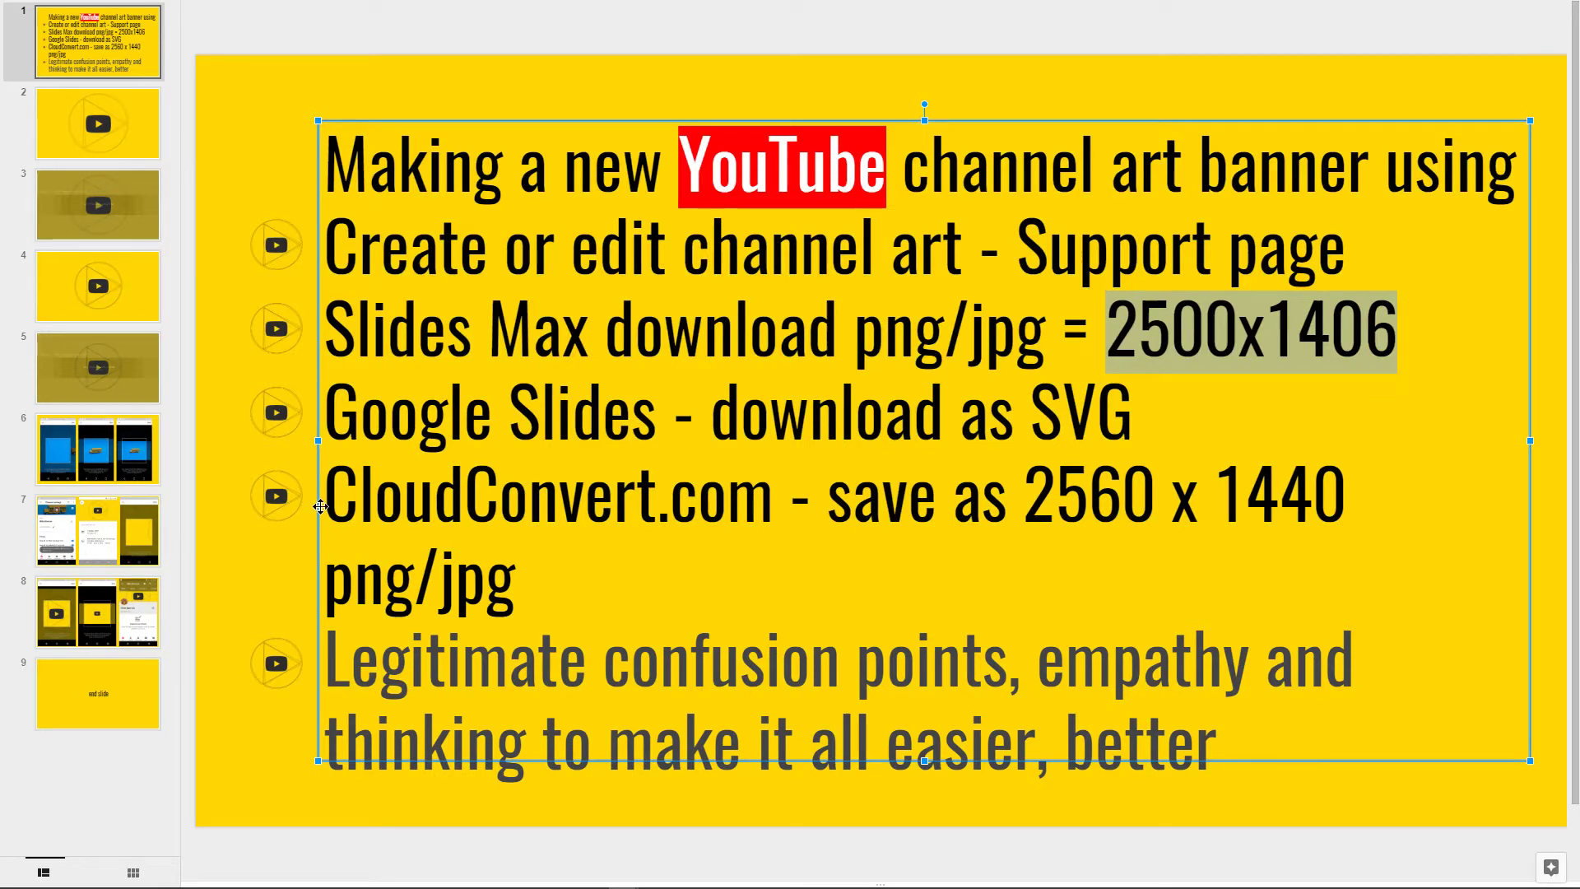
left_click(390, 416)
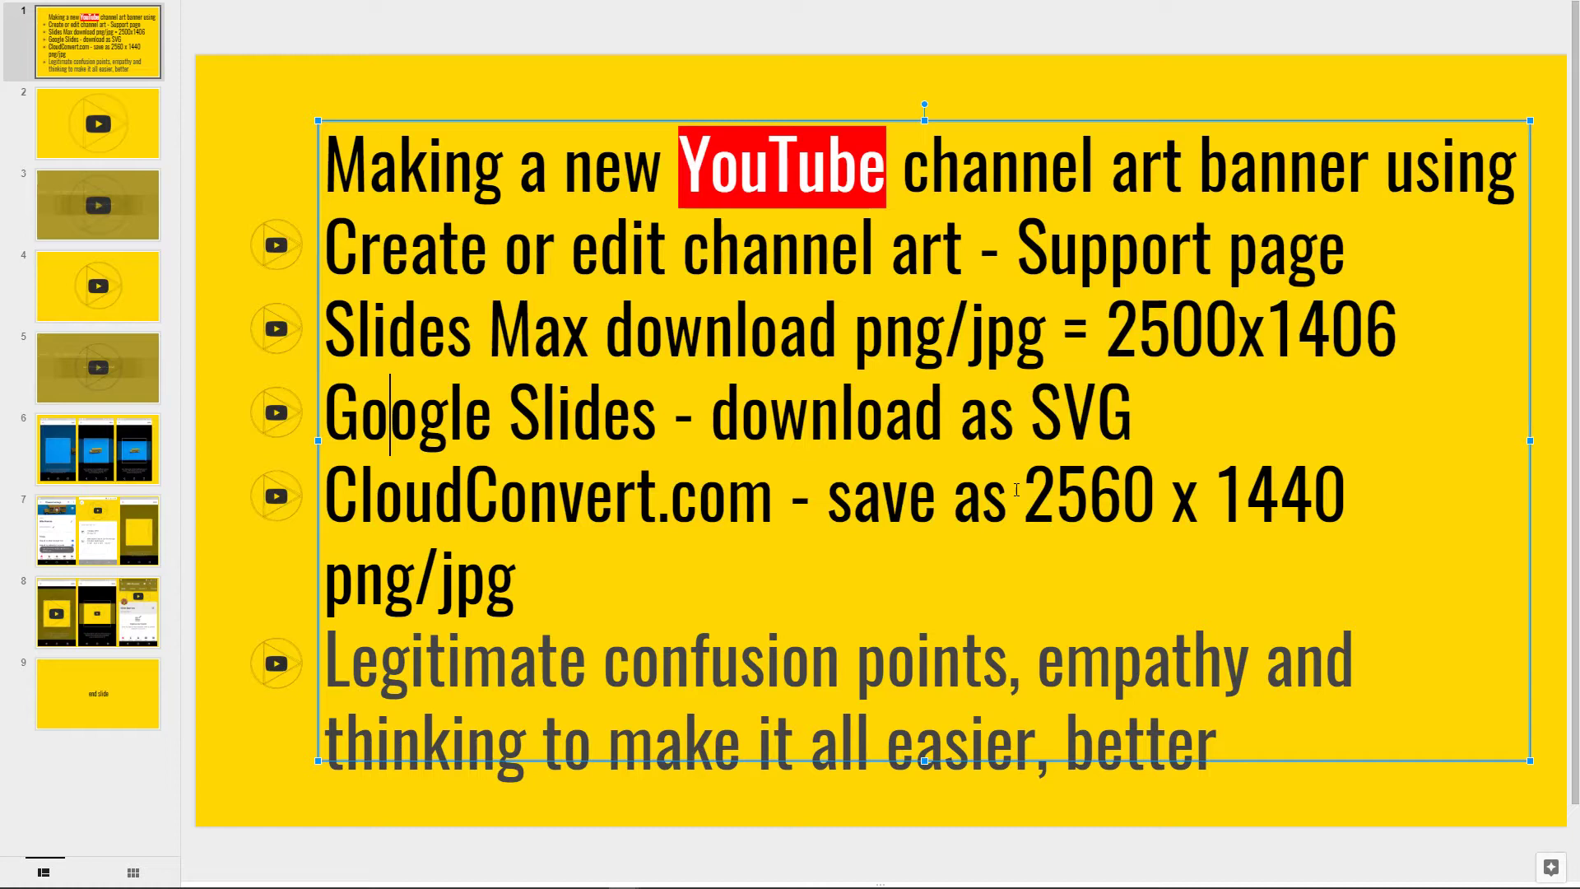
left_click_drag(1024, 498, 1331, 500)
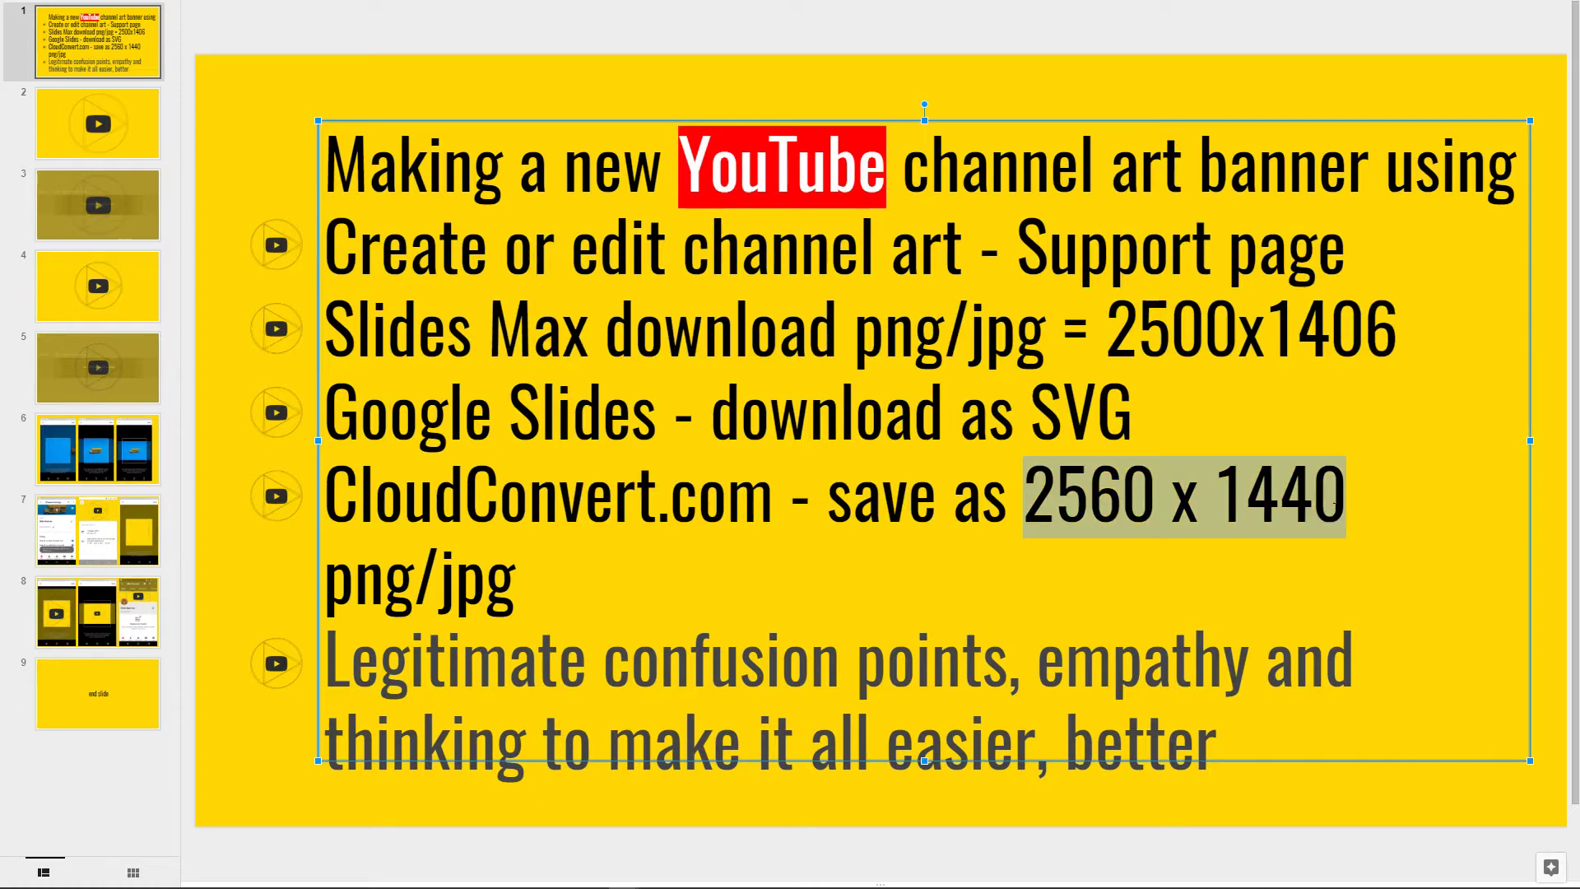
left_click_drag(1107, 346, 1386, 350)
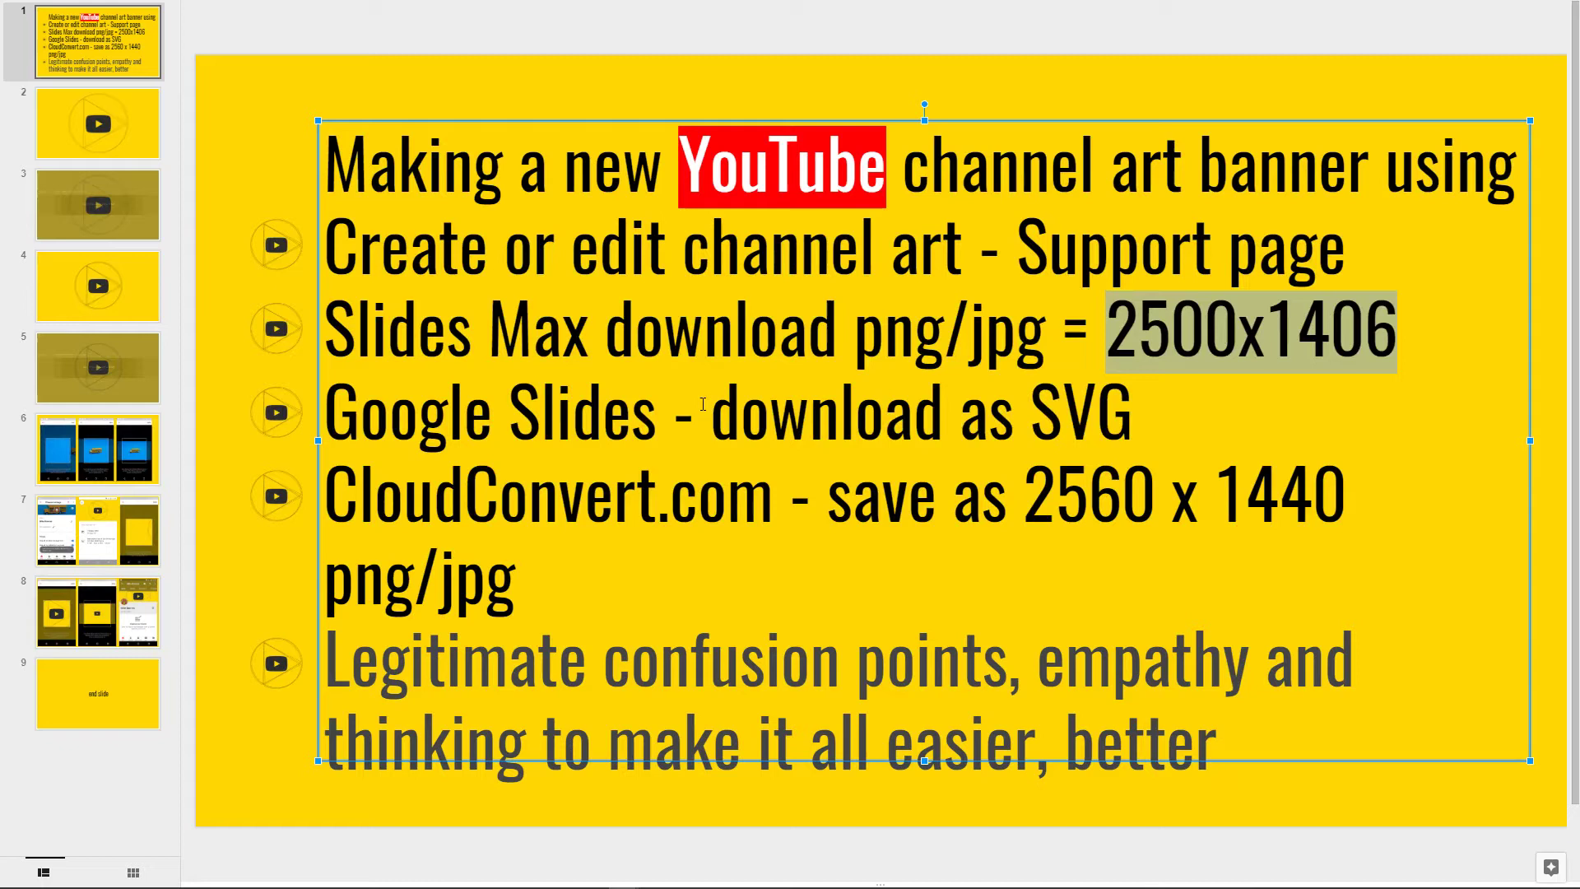
left_click_drag(713, 412, 1122, 406)
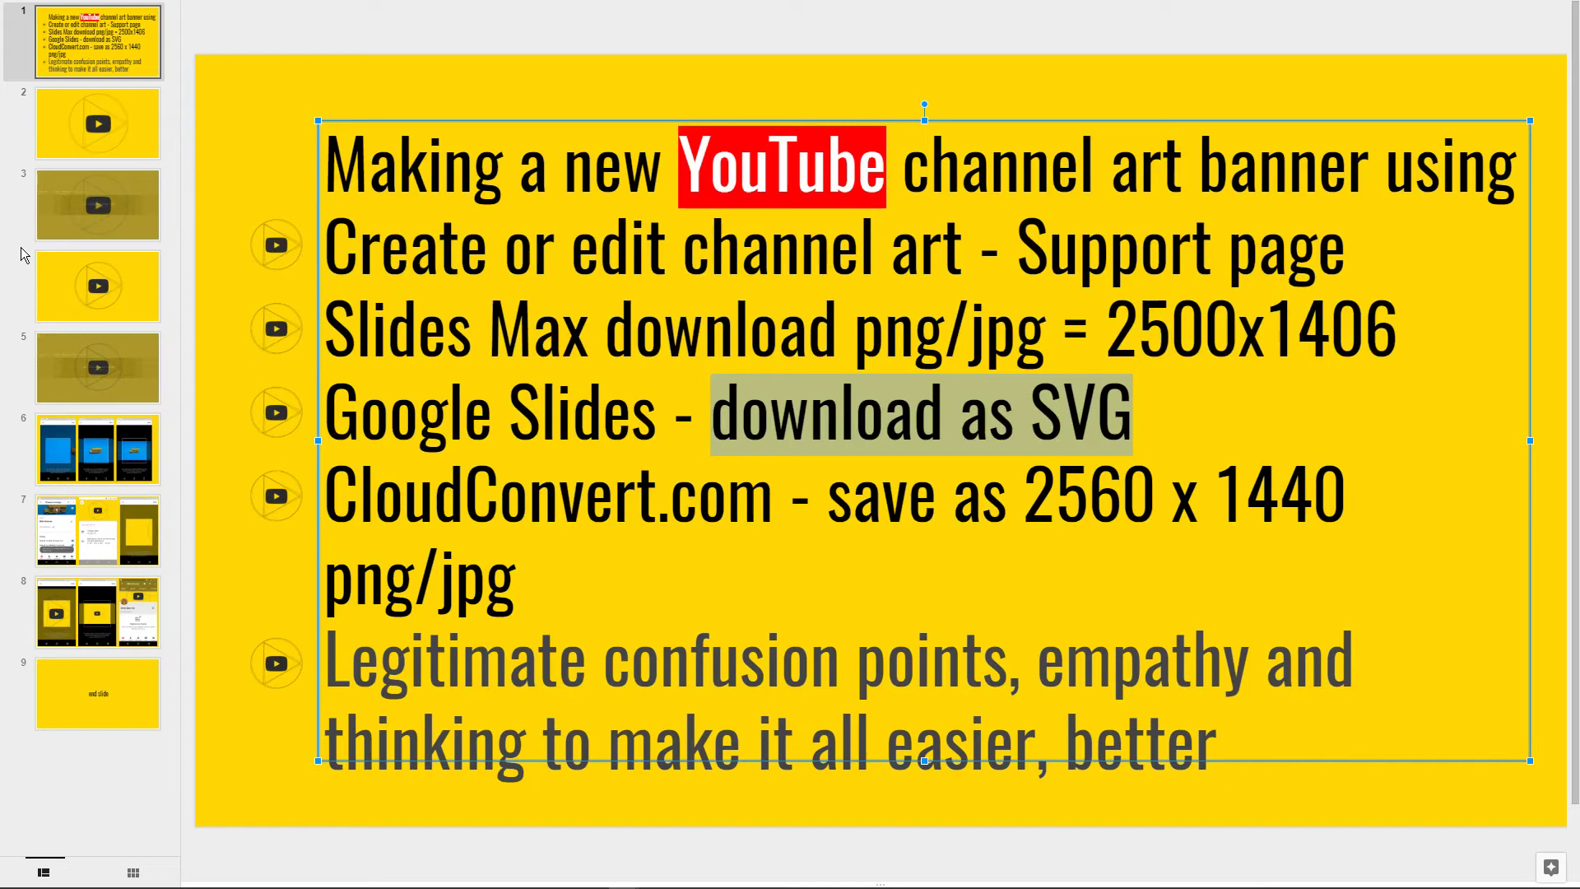
left_click(54, 139)
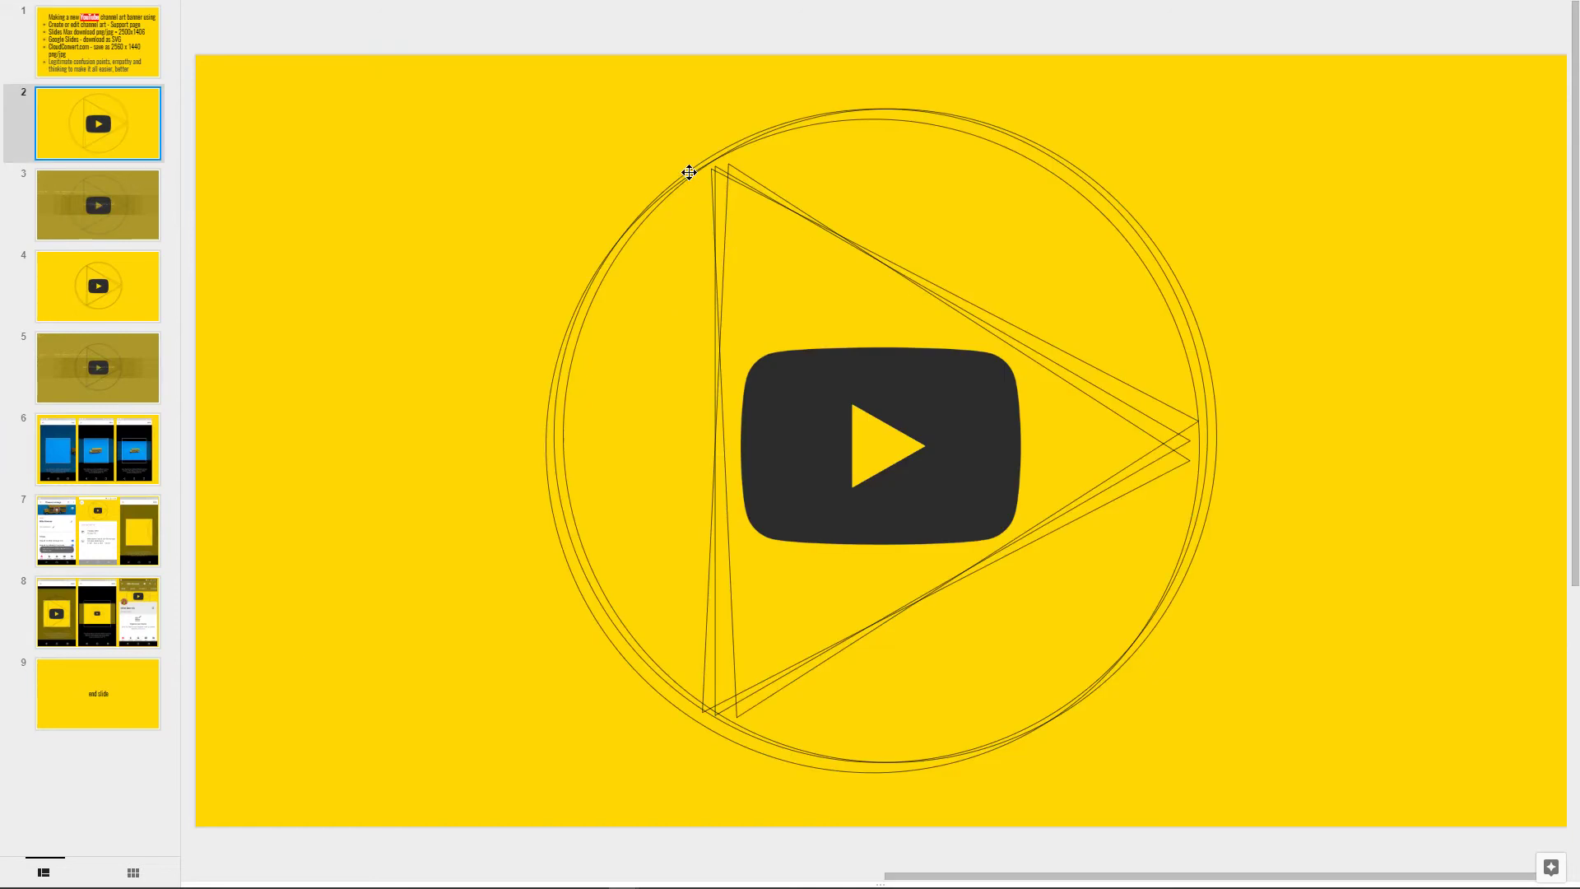
Step: Step through slide 3's TV/desktop overlay, slide 4's plain yellow logo and slide 5's safe-area overlay, then exit fullscreen
left_click(688, 169)
left_click(366, 239)
left_click(135, 185)
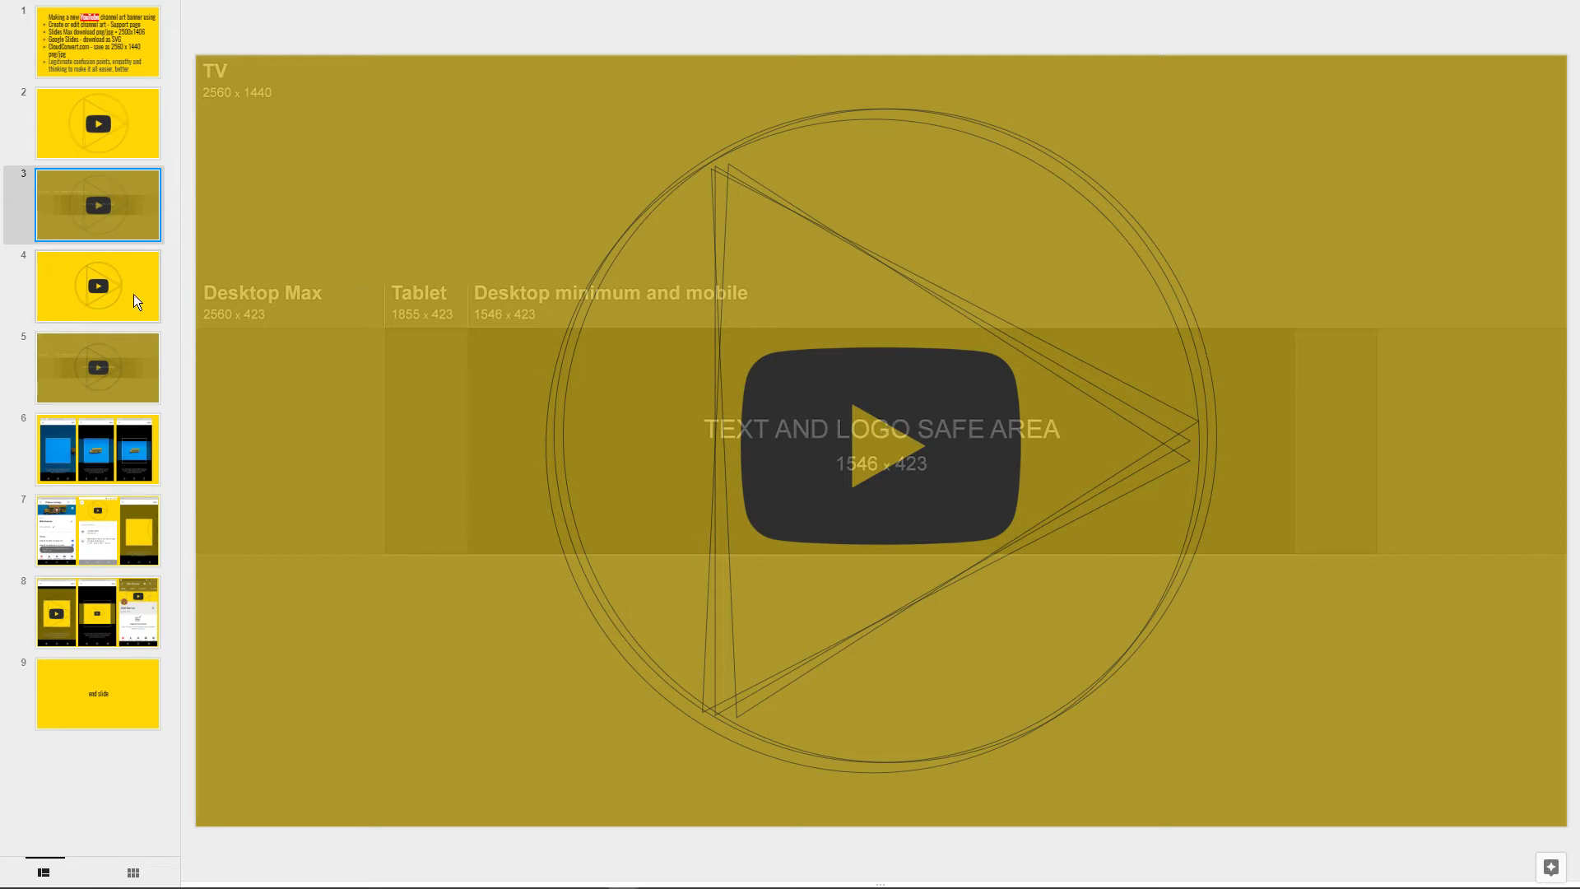
left_click(146, 313)
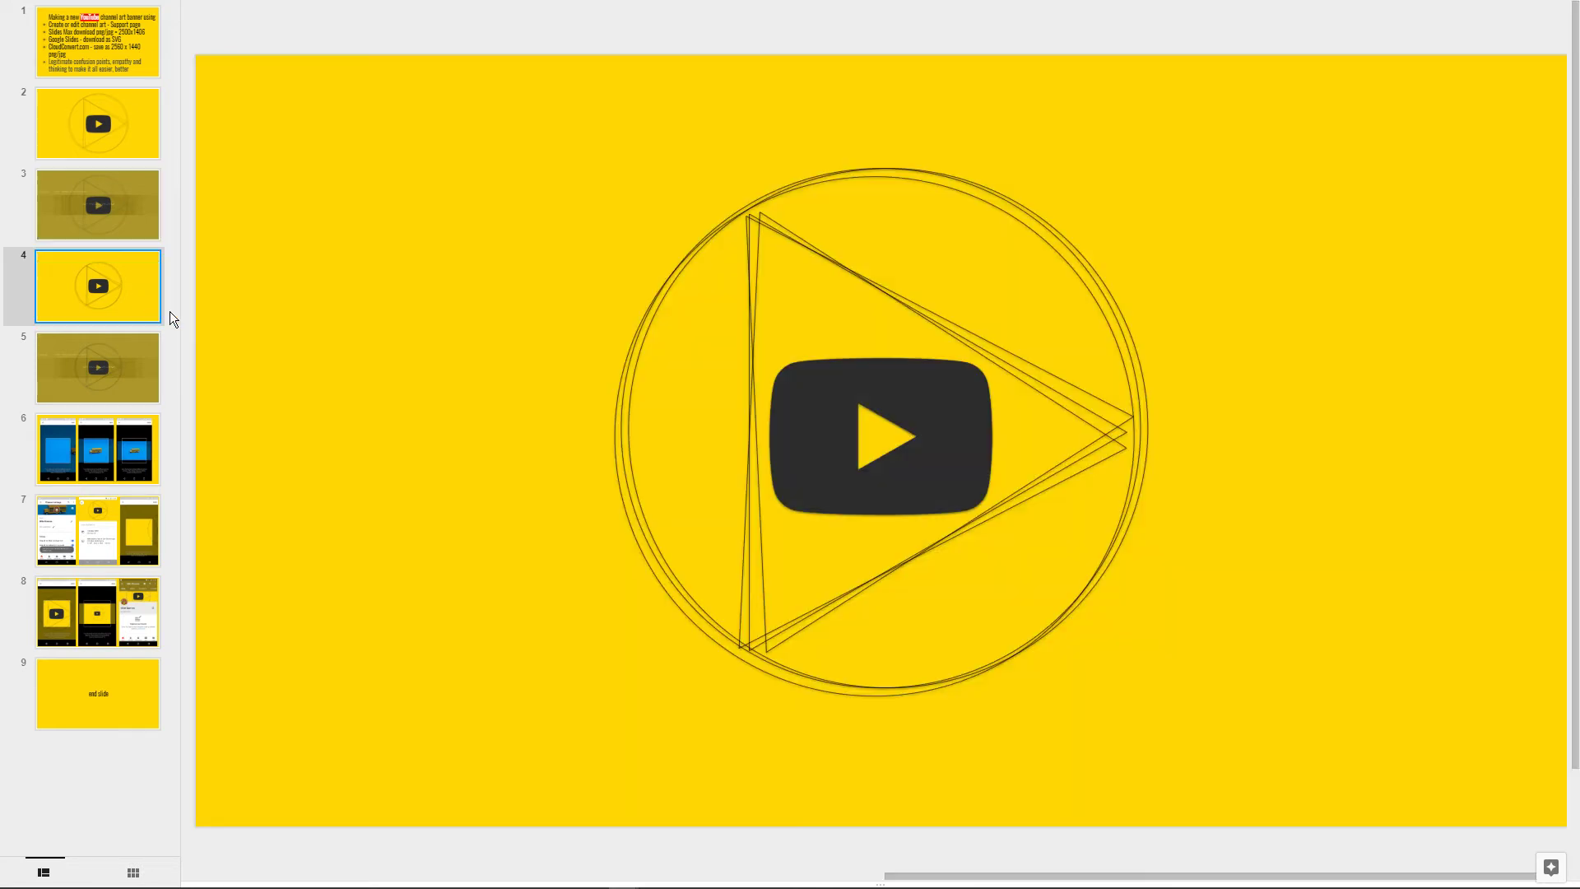
left_click(140, 359)
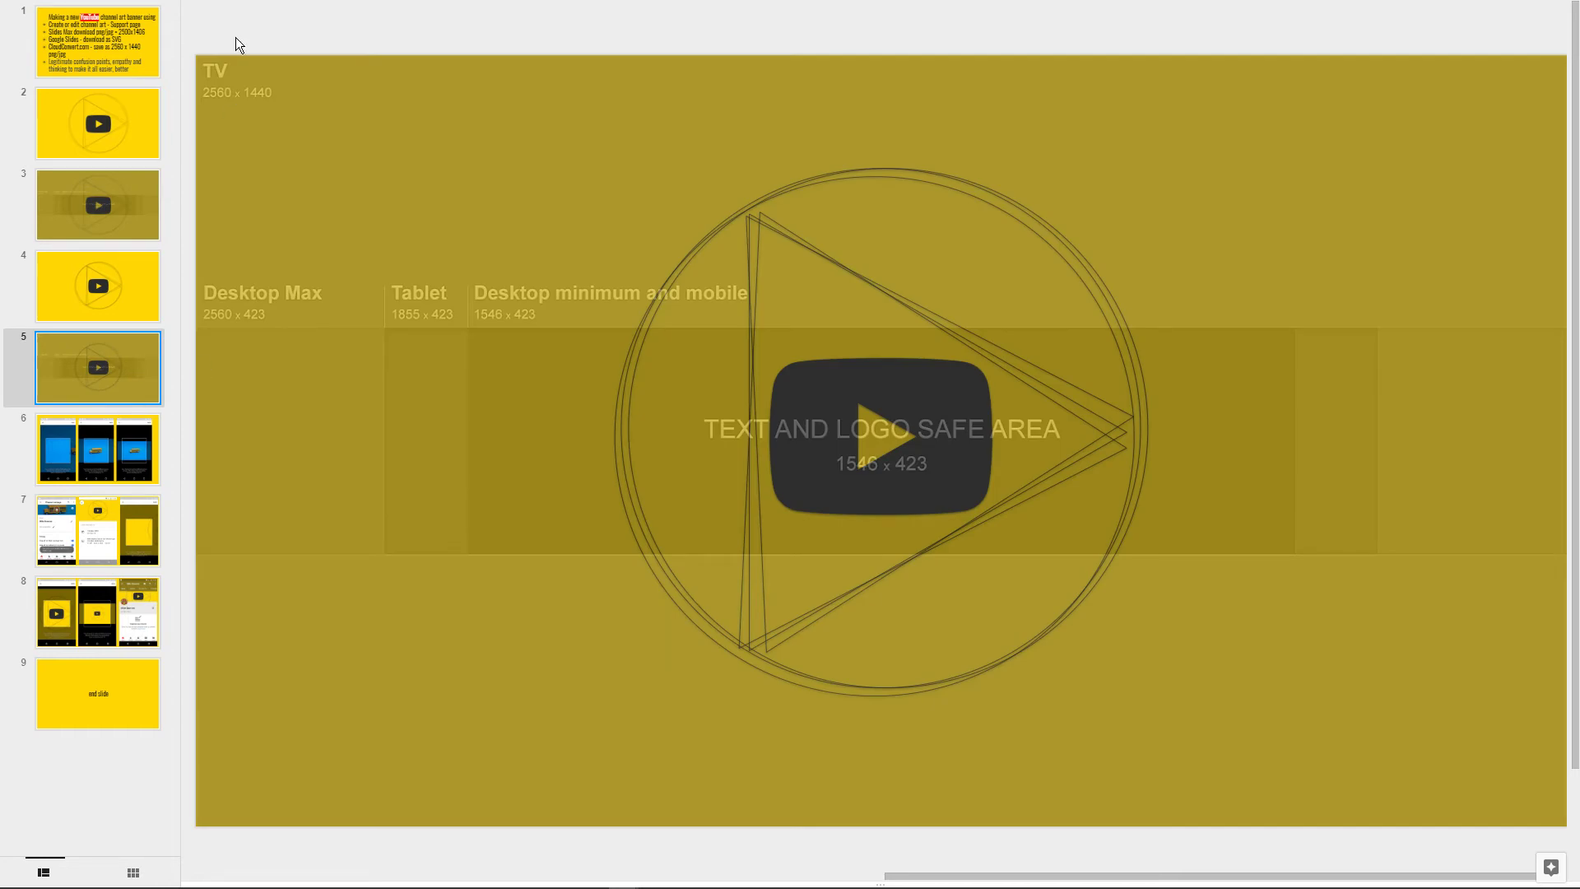
left_click(789, 58)
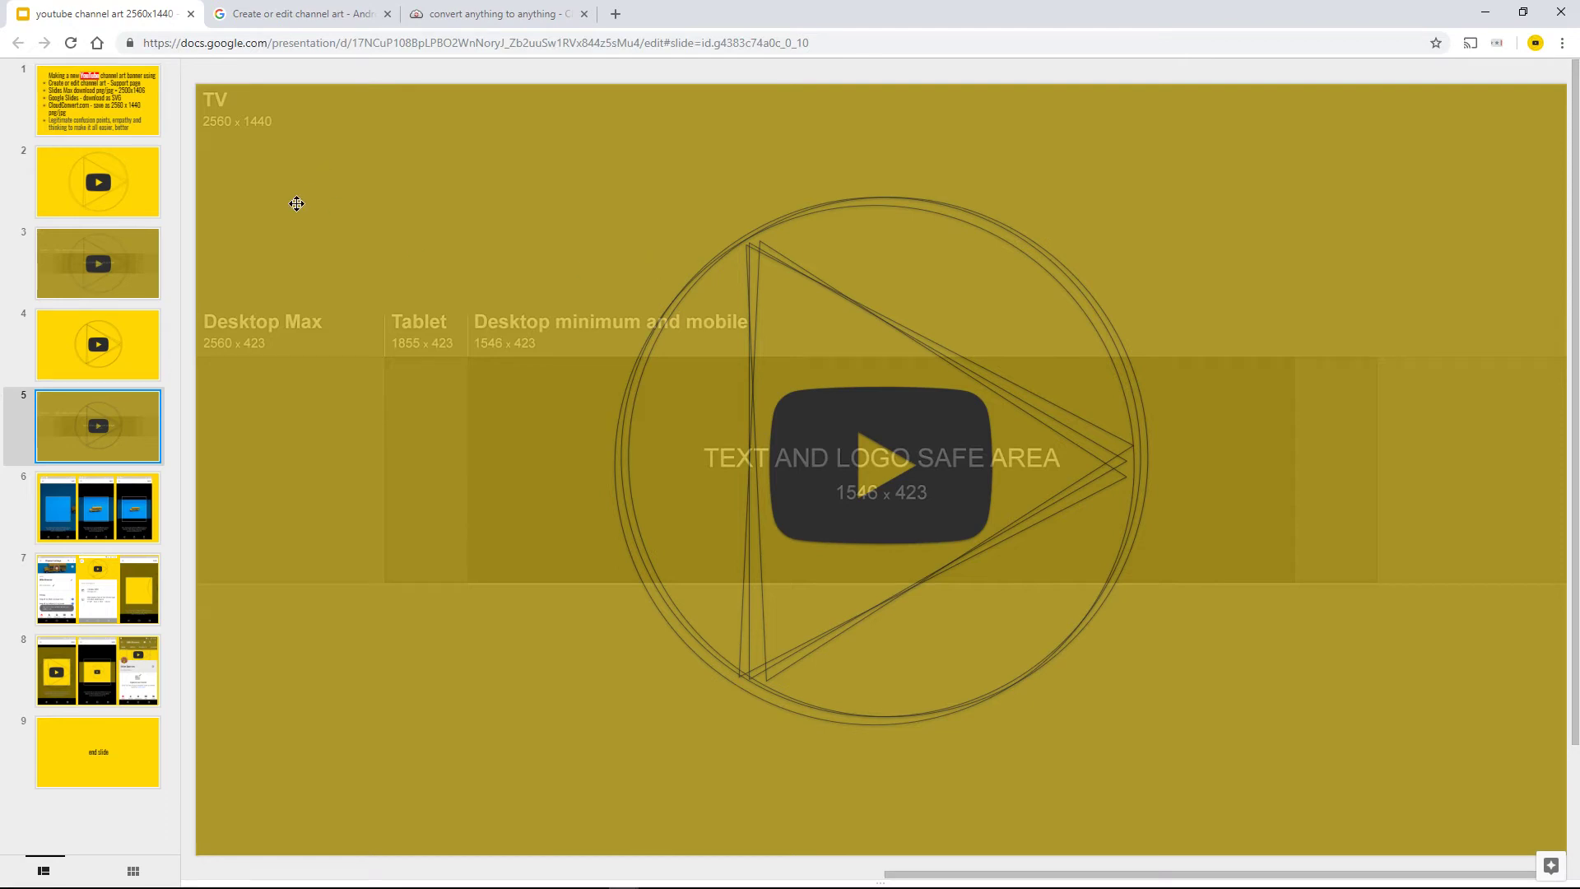
Step: On the channel art help page, highlight the recommended 2560 x 1440 px size in the Computer image guidelines
left_click(277, 14)
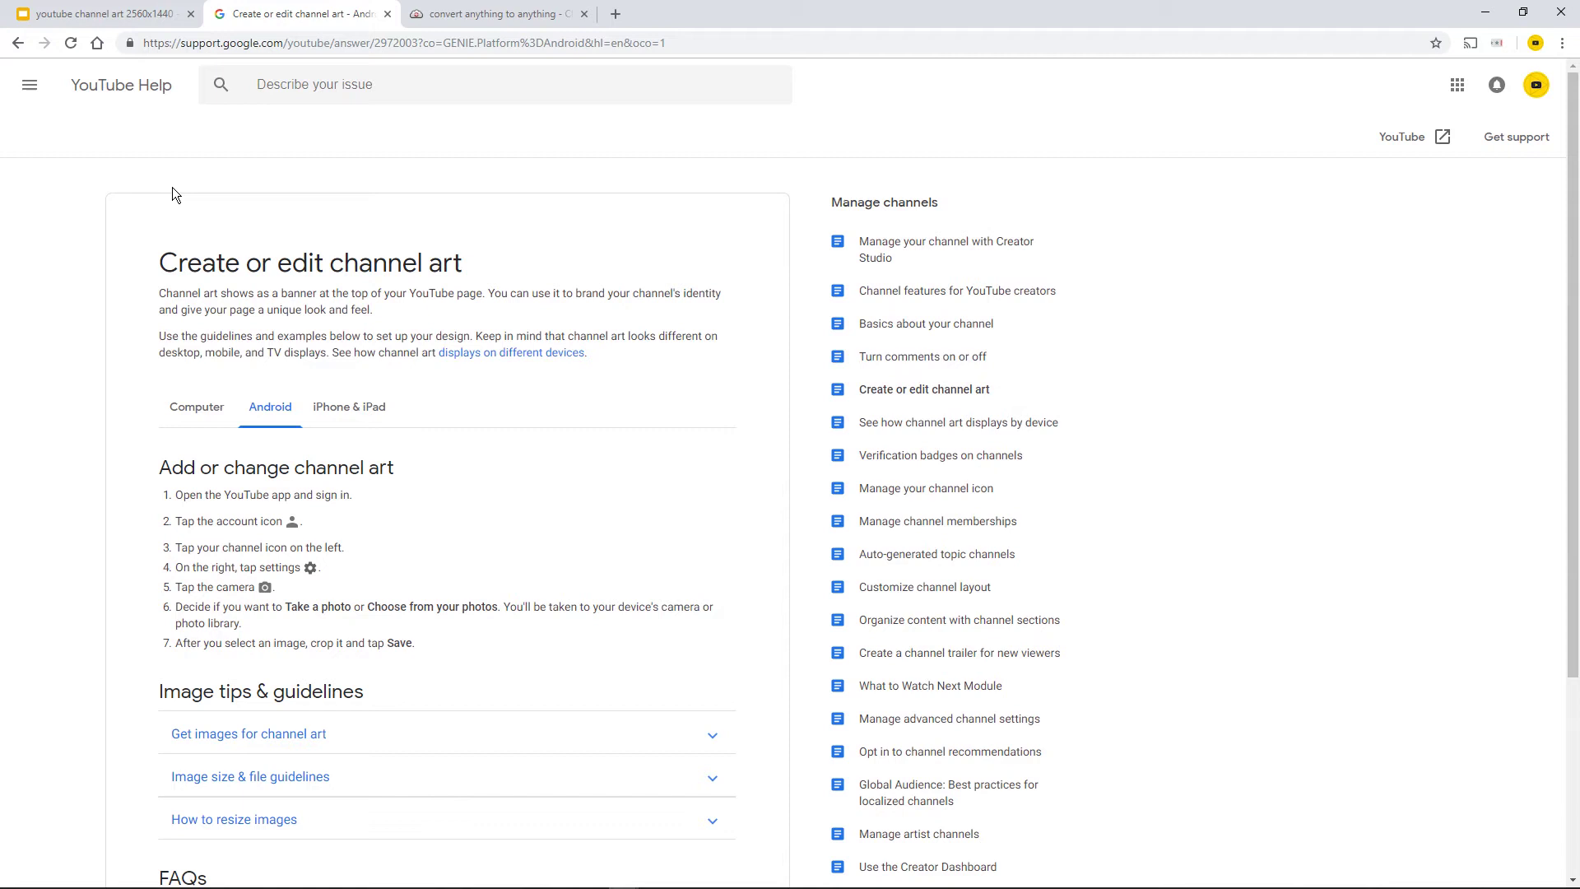
left_click(181, 410)
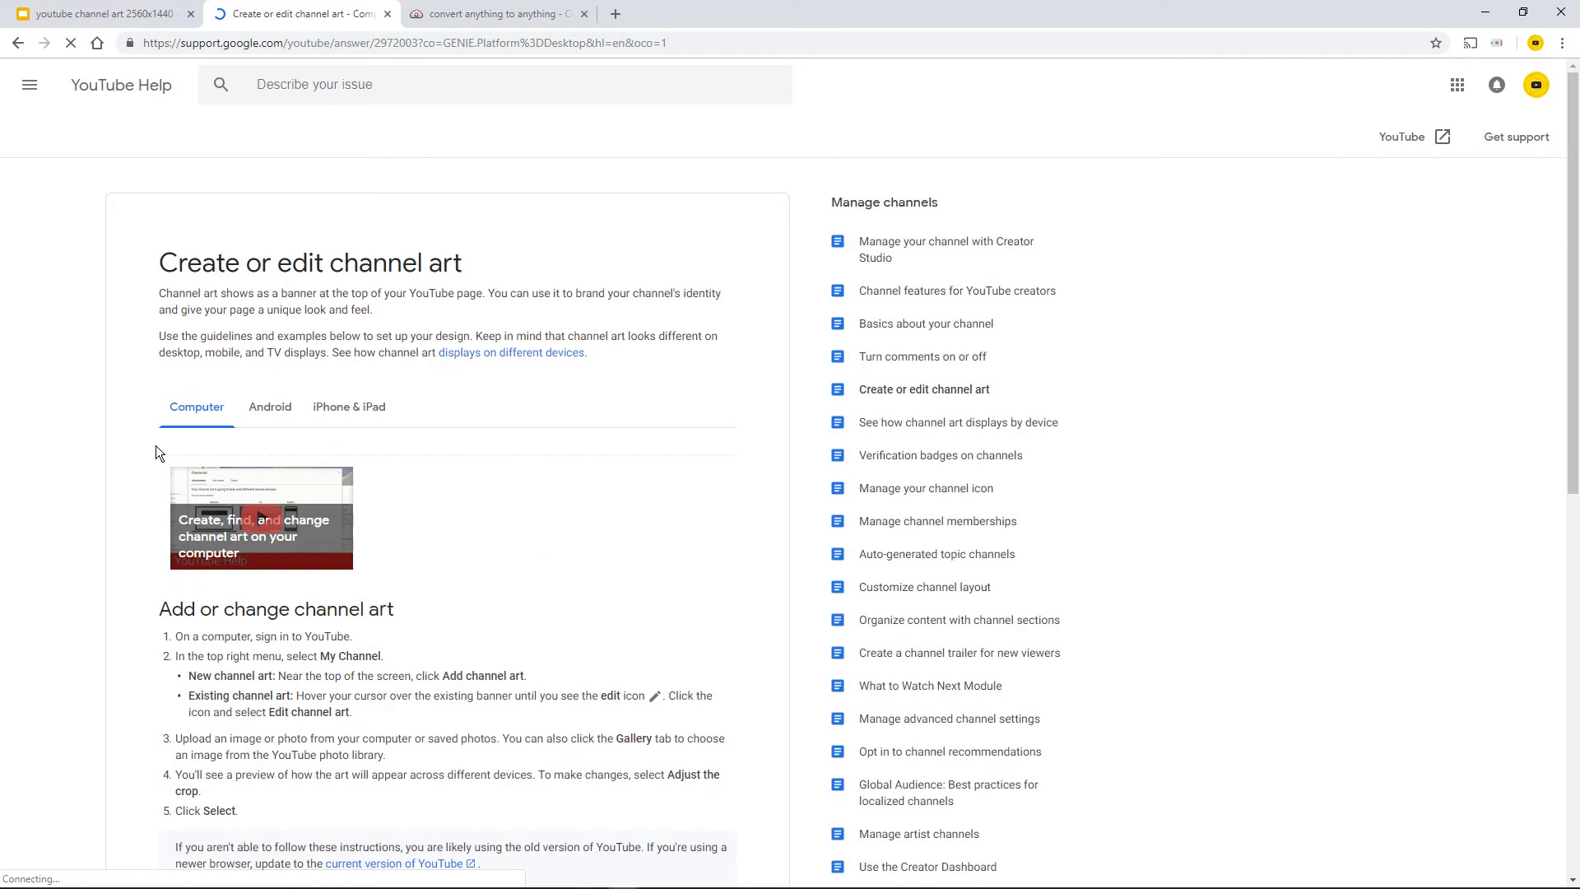
scroll(140, 449, "down", 6)
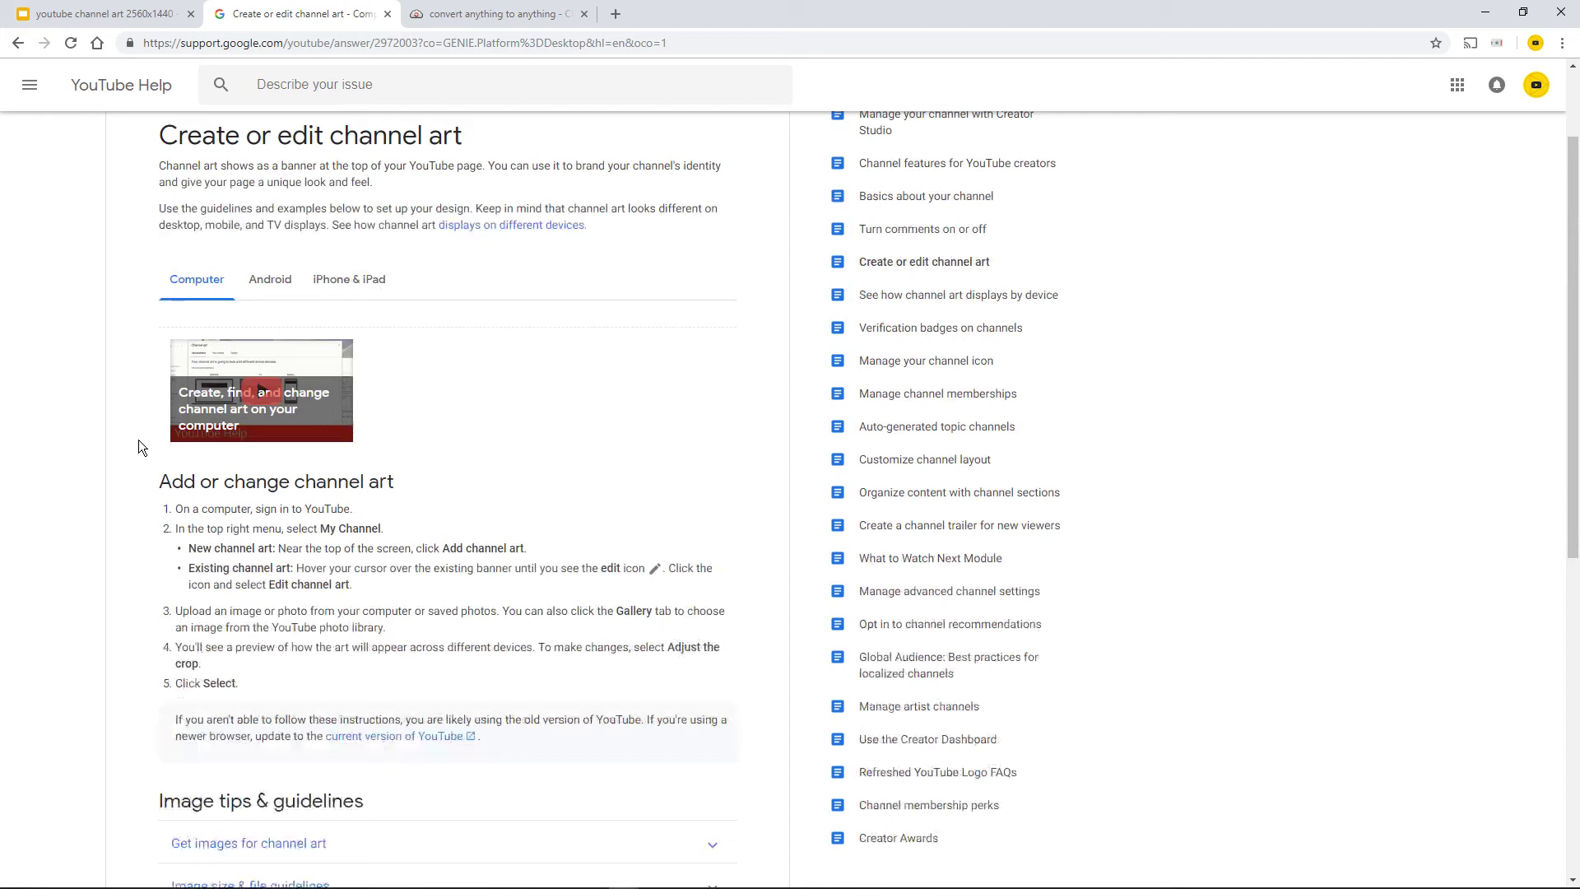
scroll(140, 433, "down", 3)
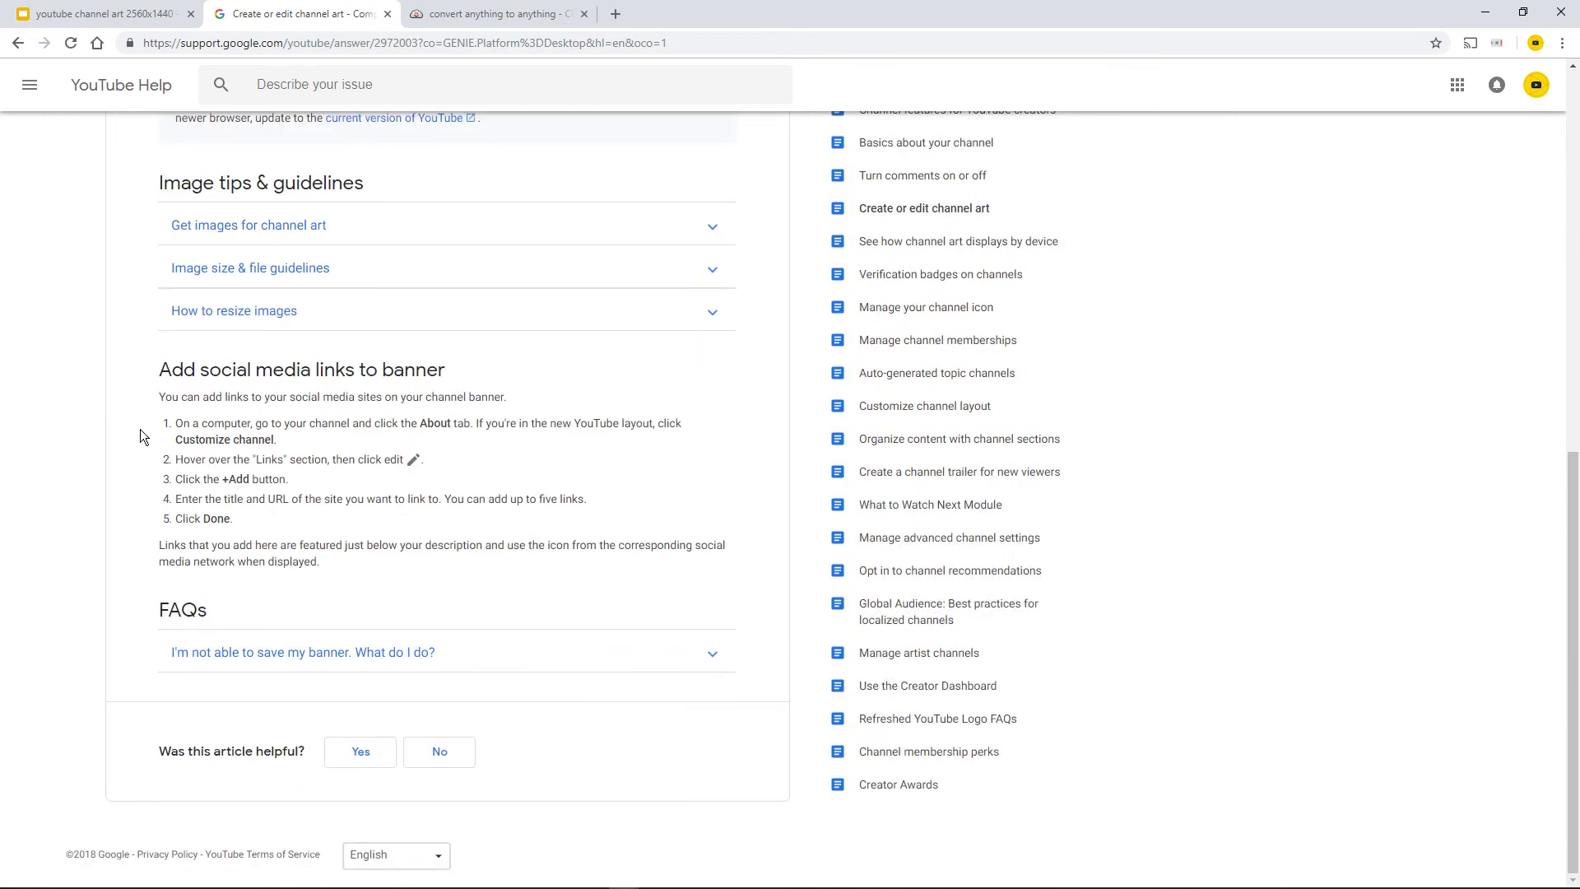
left_click(188, 284)
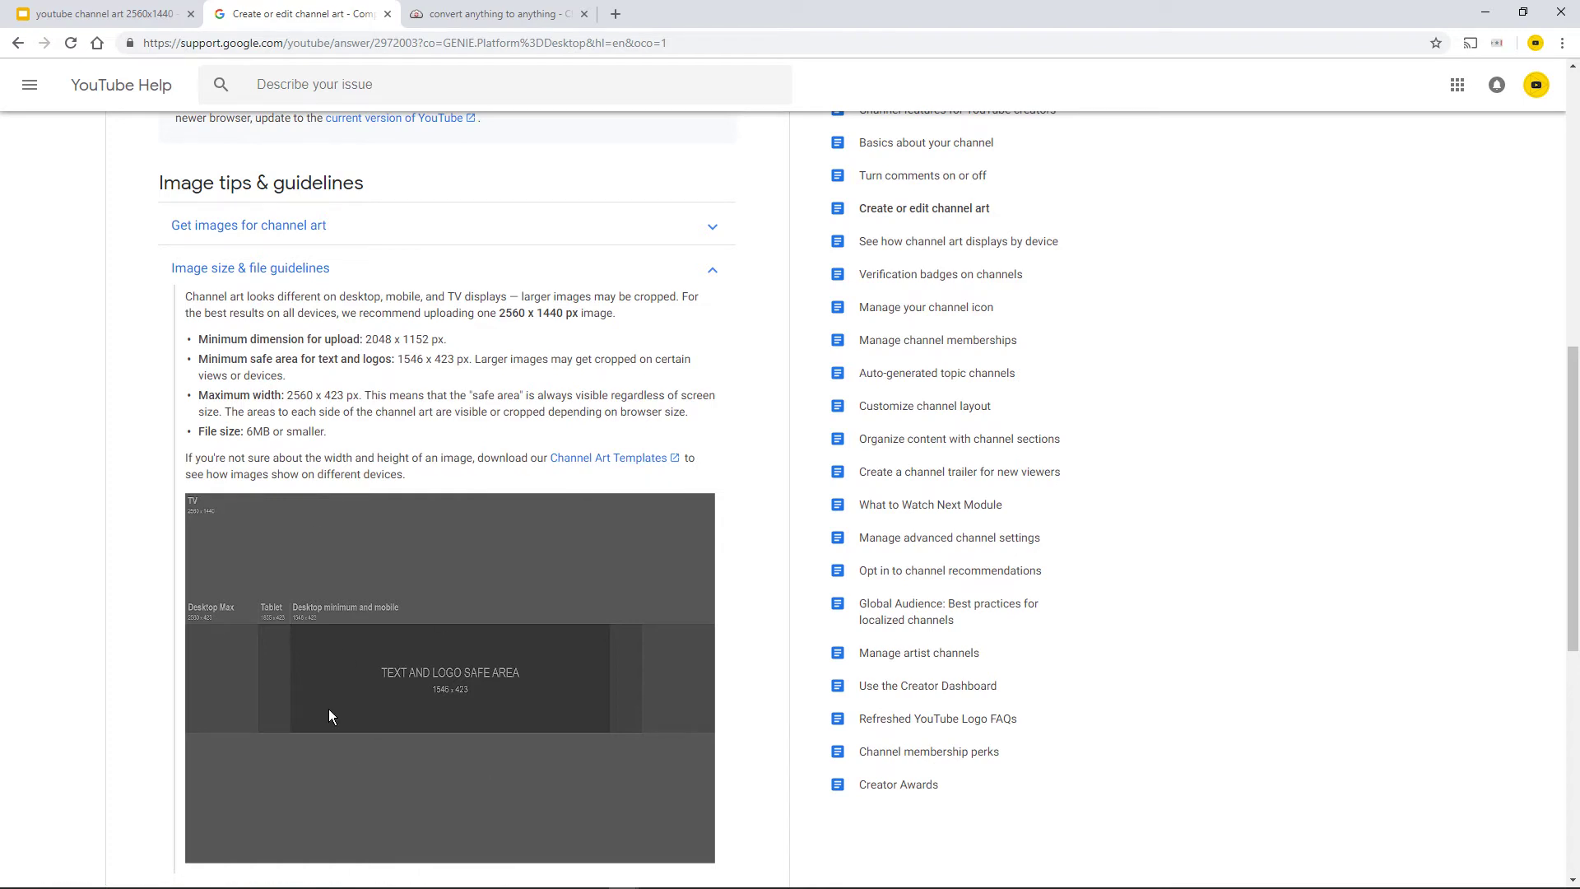
scroll(273, 286, "up", 3)
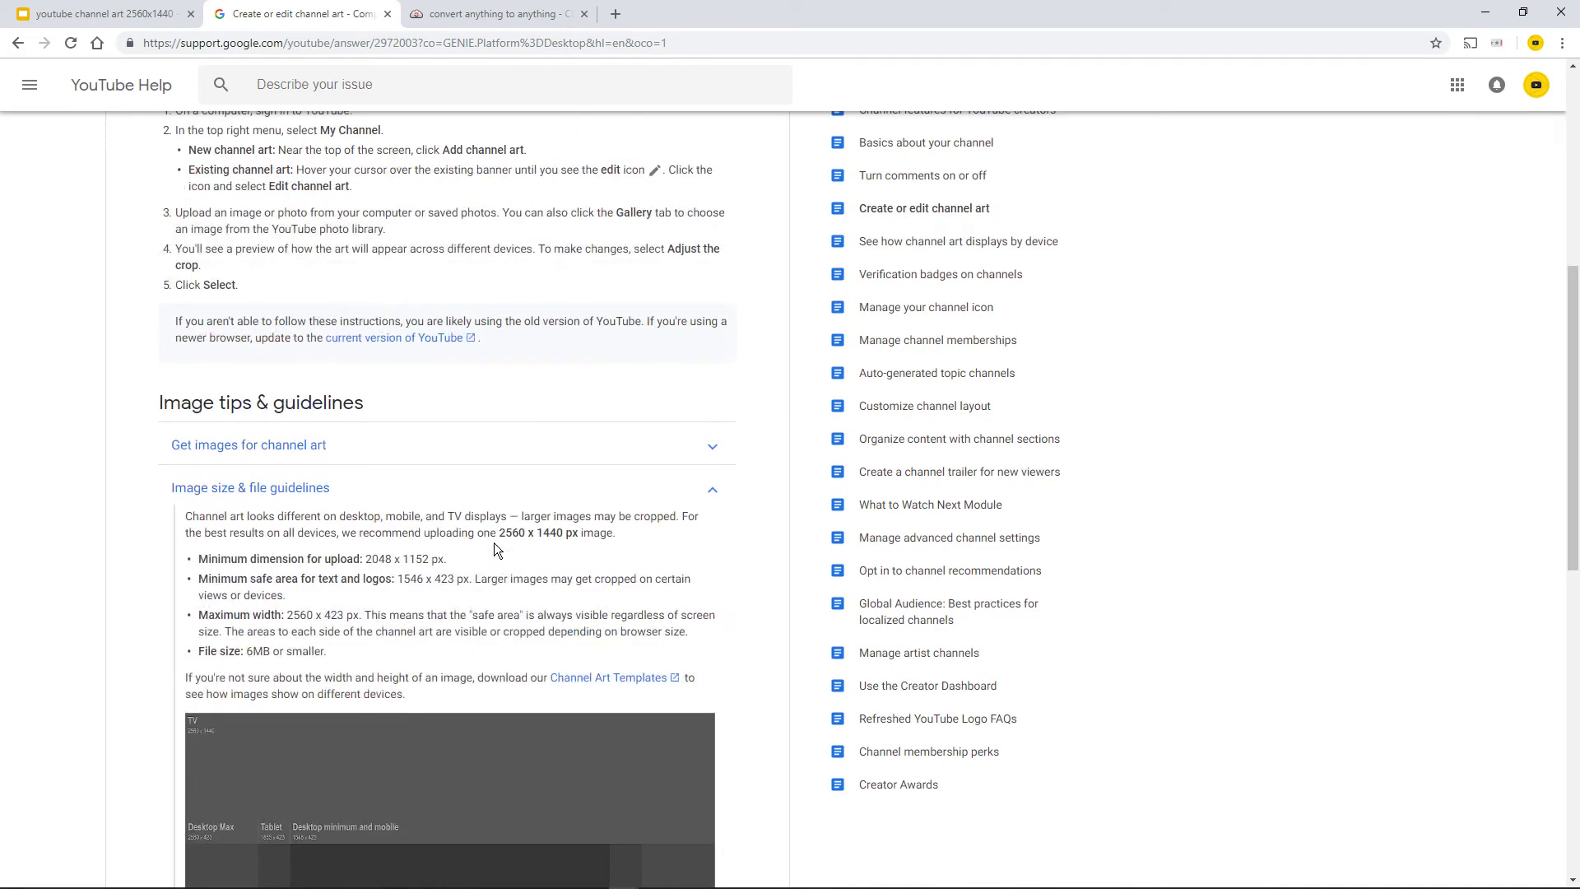
left_click_drag(498, 533, 574, 536)
scroll(275, 348, "up", 4)
scroll(275, 347, "up", 2)
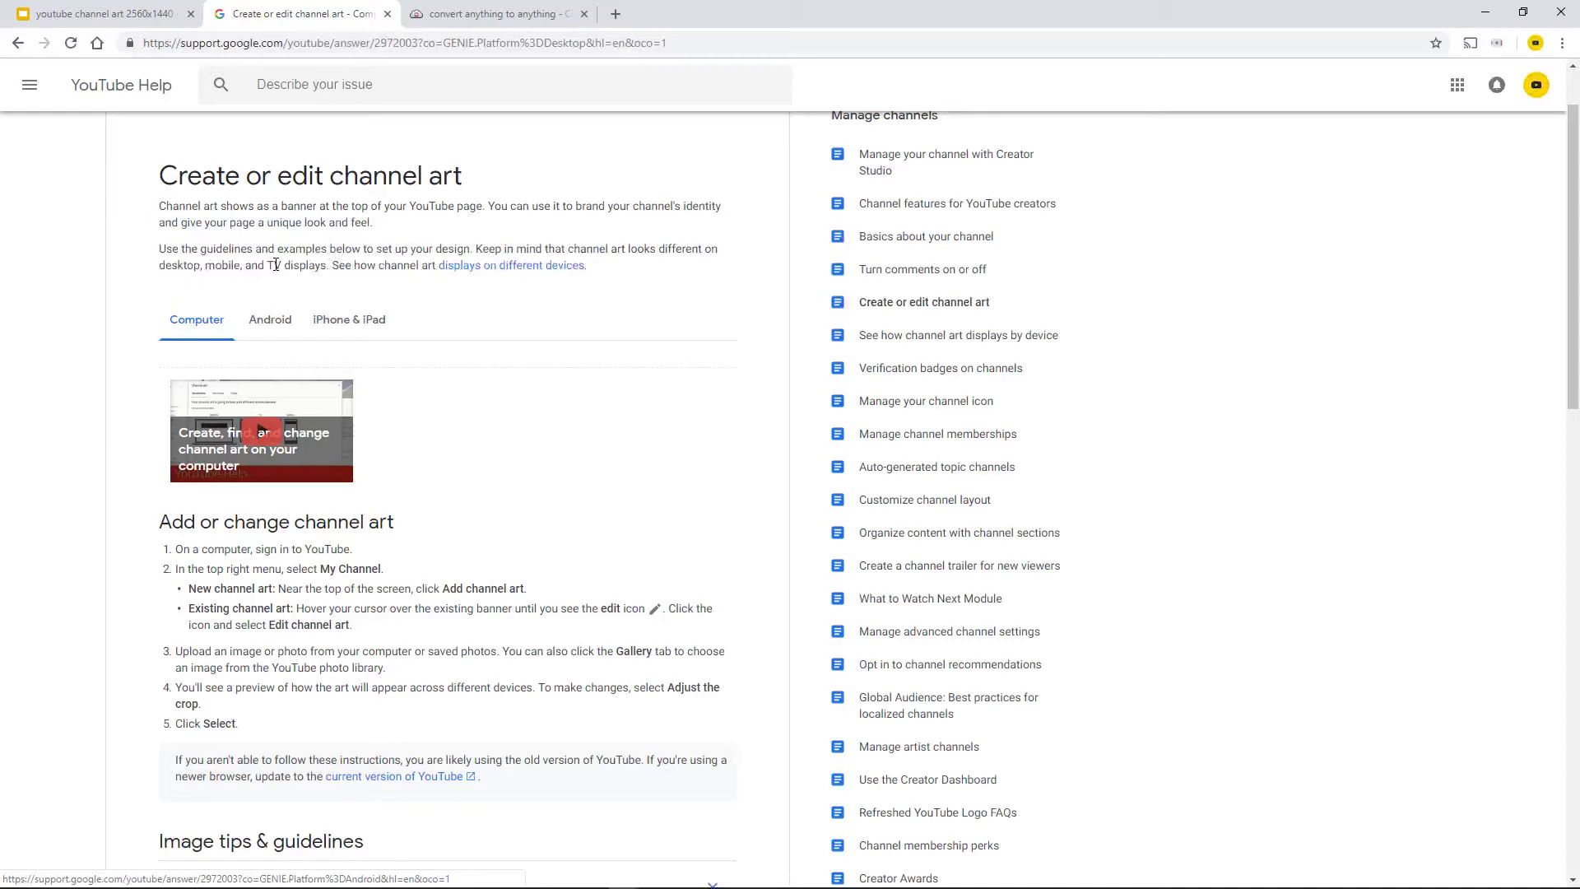
Step: Switch to the Android guidelines and highlight the 2048 x 1152 px minimum dimension
left_click(265, 321)
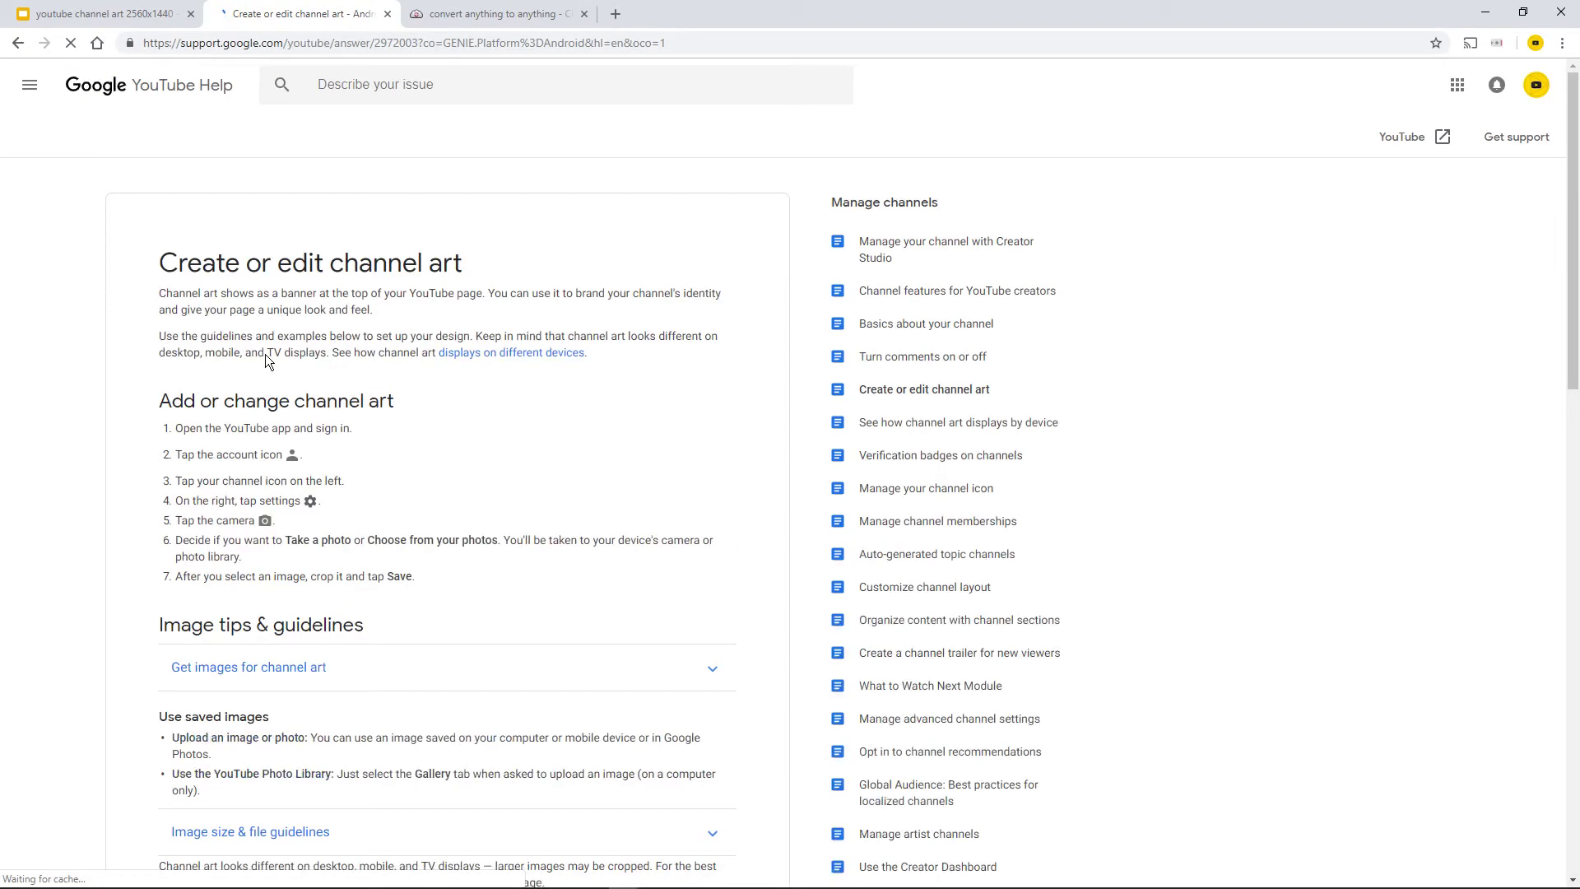
scroll(444, 498, "down", 3)
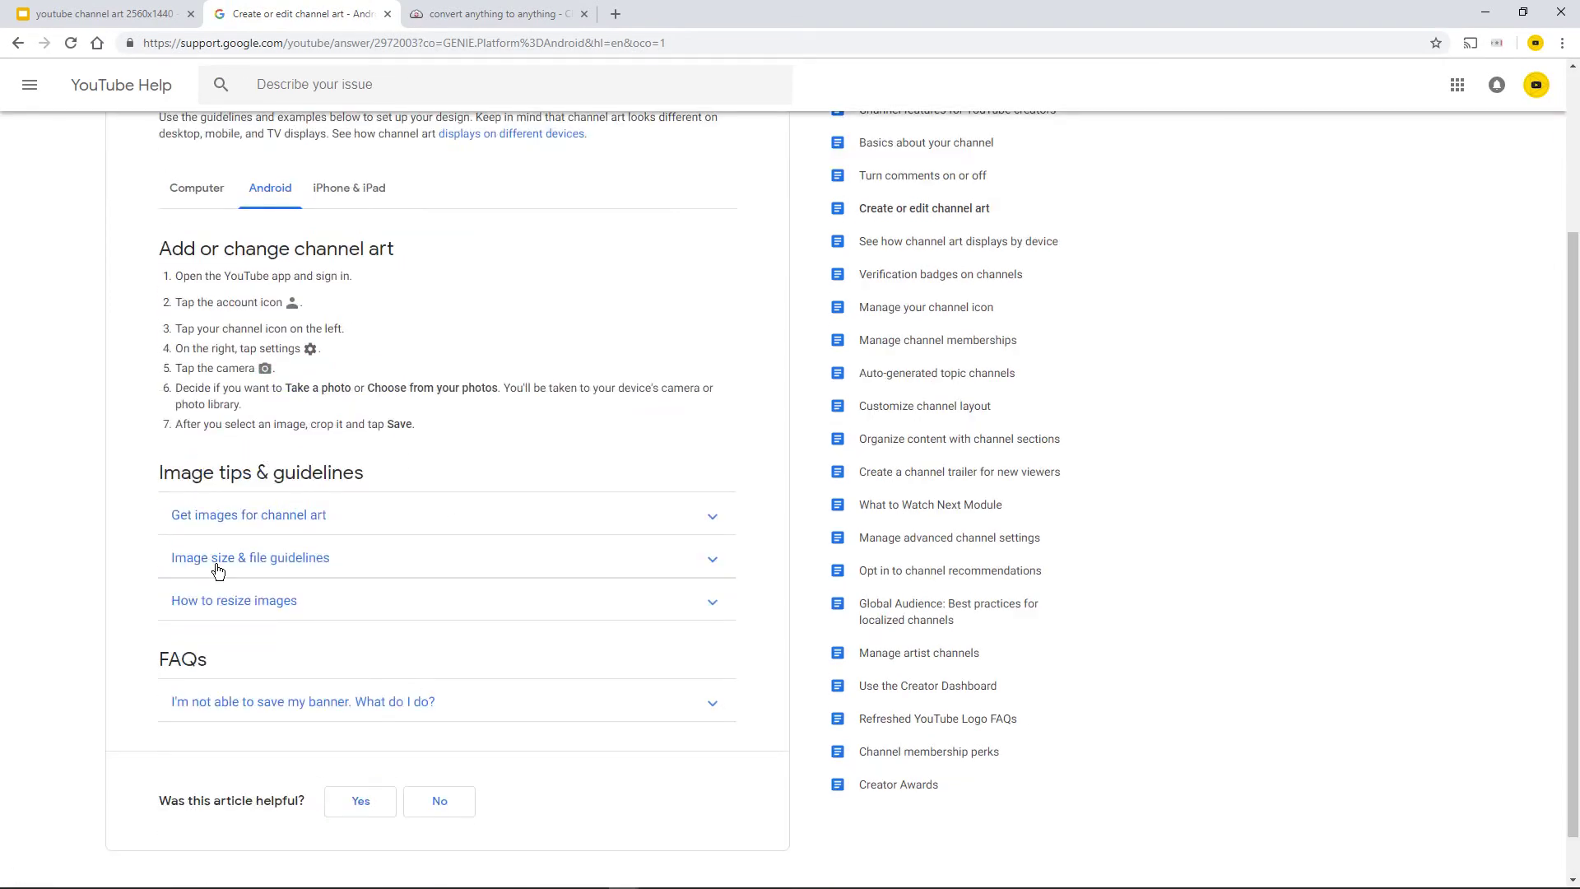
left_click(217, 566)
scroll(441, 543, "down", 3)
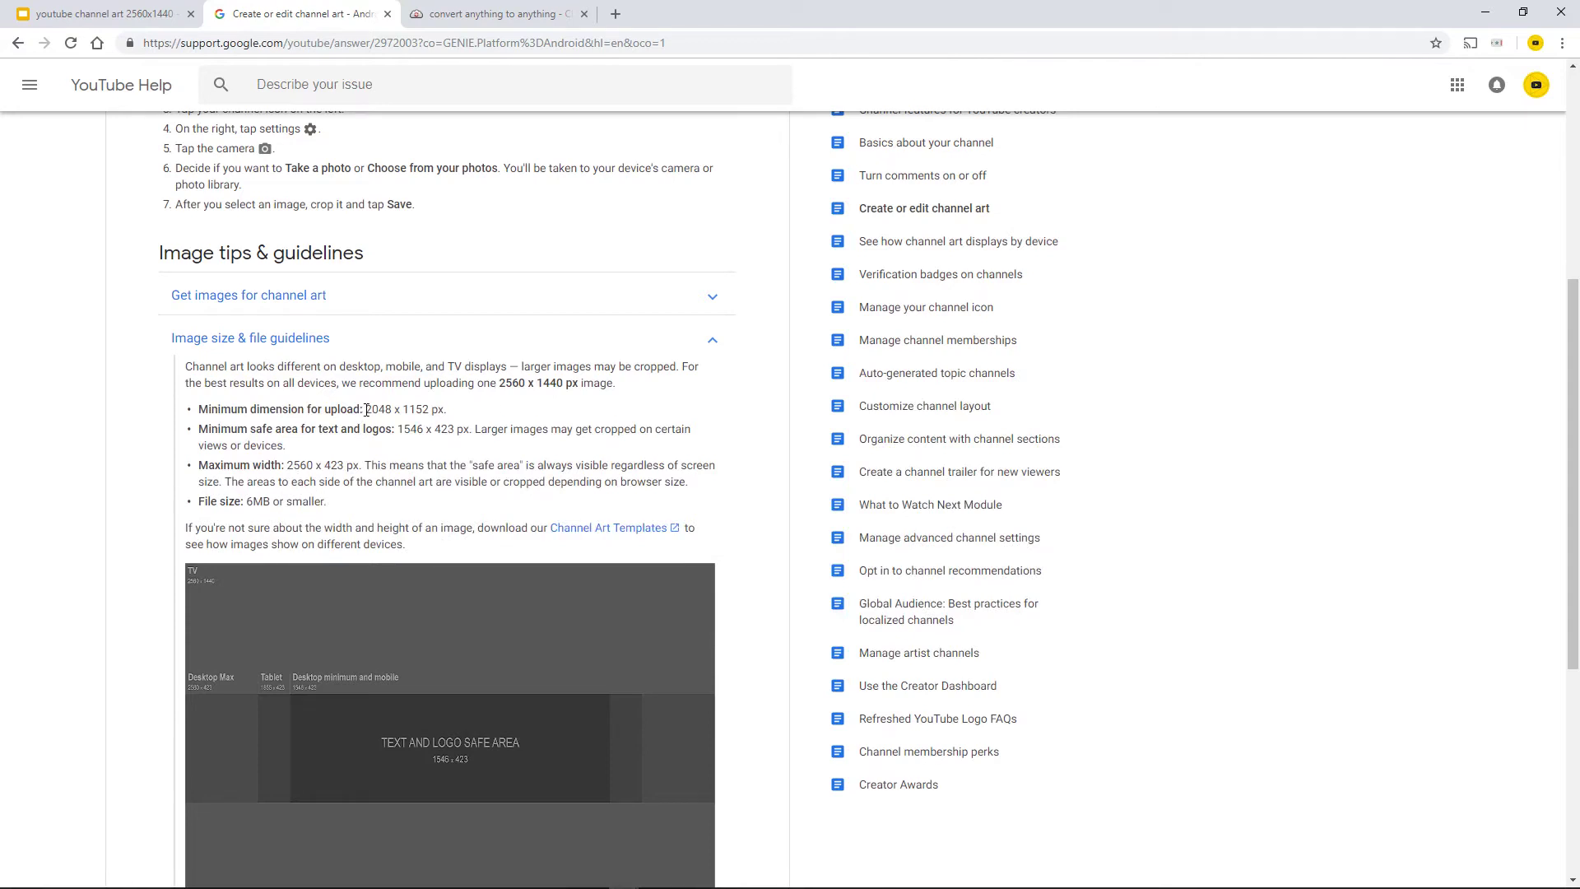
left_click_drag(365, 409, 460, 410)
Step: Back in the presentation, review slide 6's three crop-preview phone screenshots, then move to slide 7
left_click(154, 20)
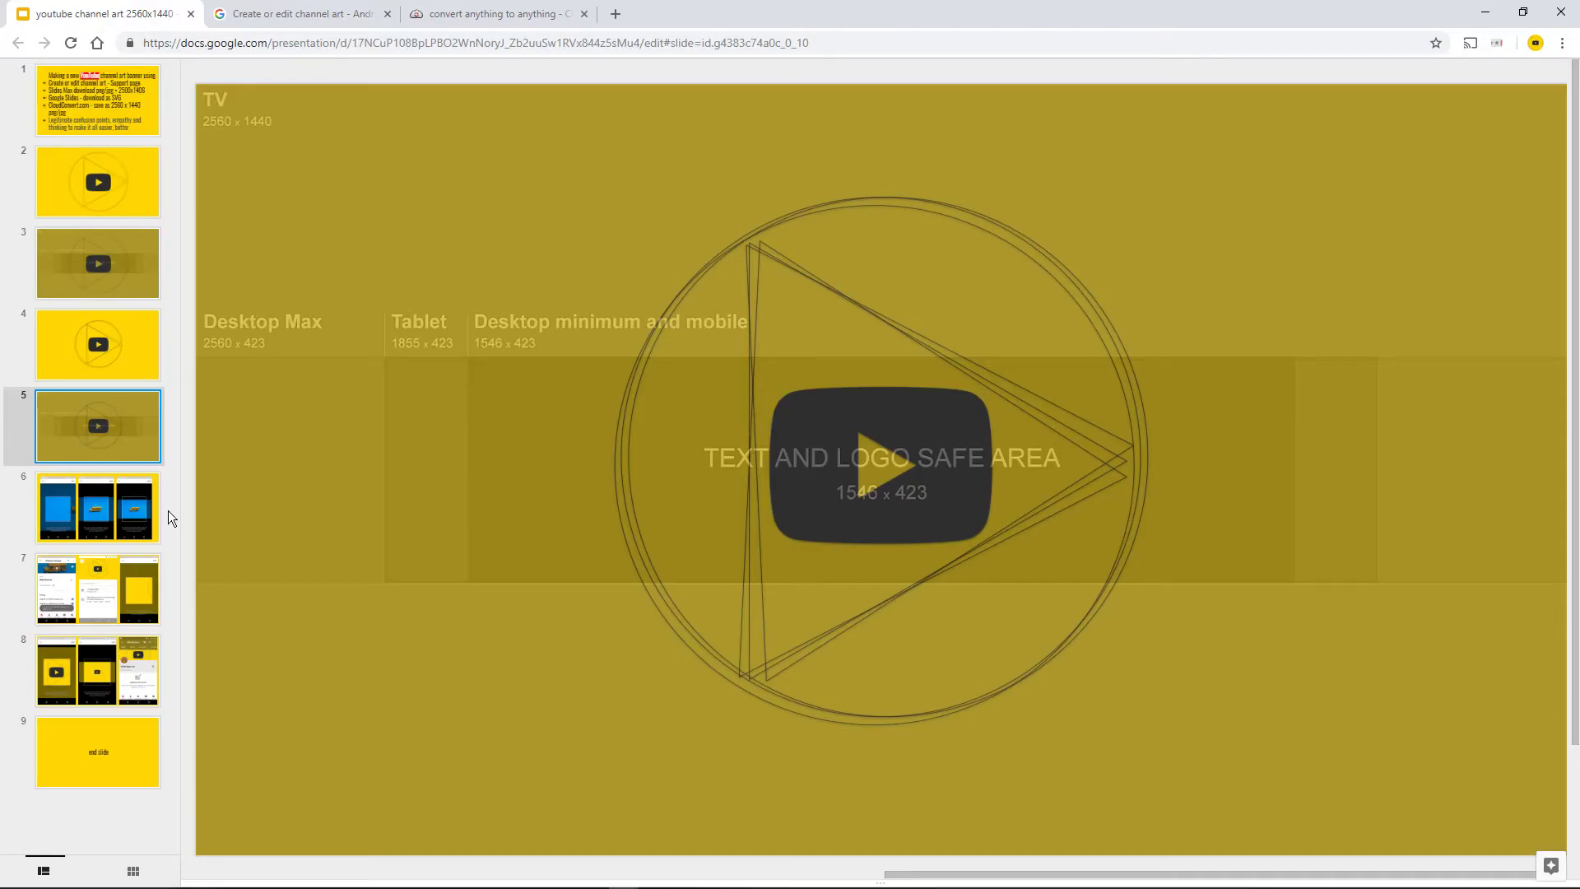
left_click(106, 507)
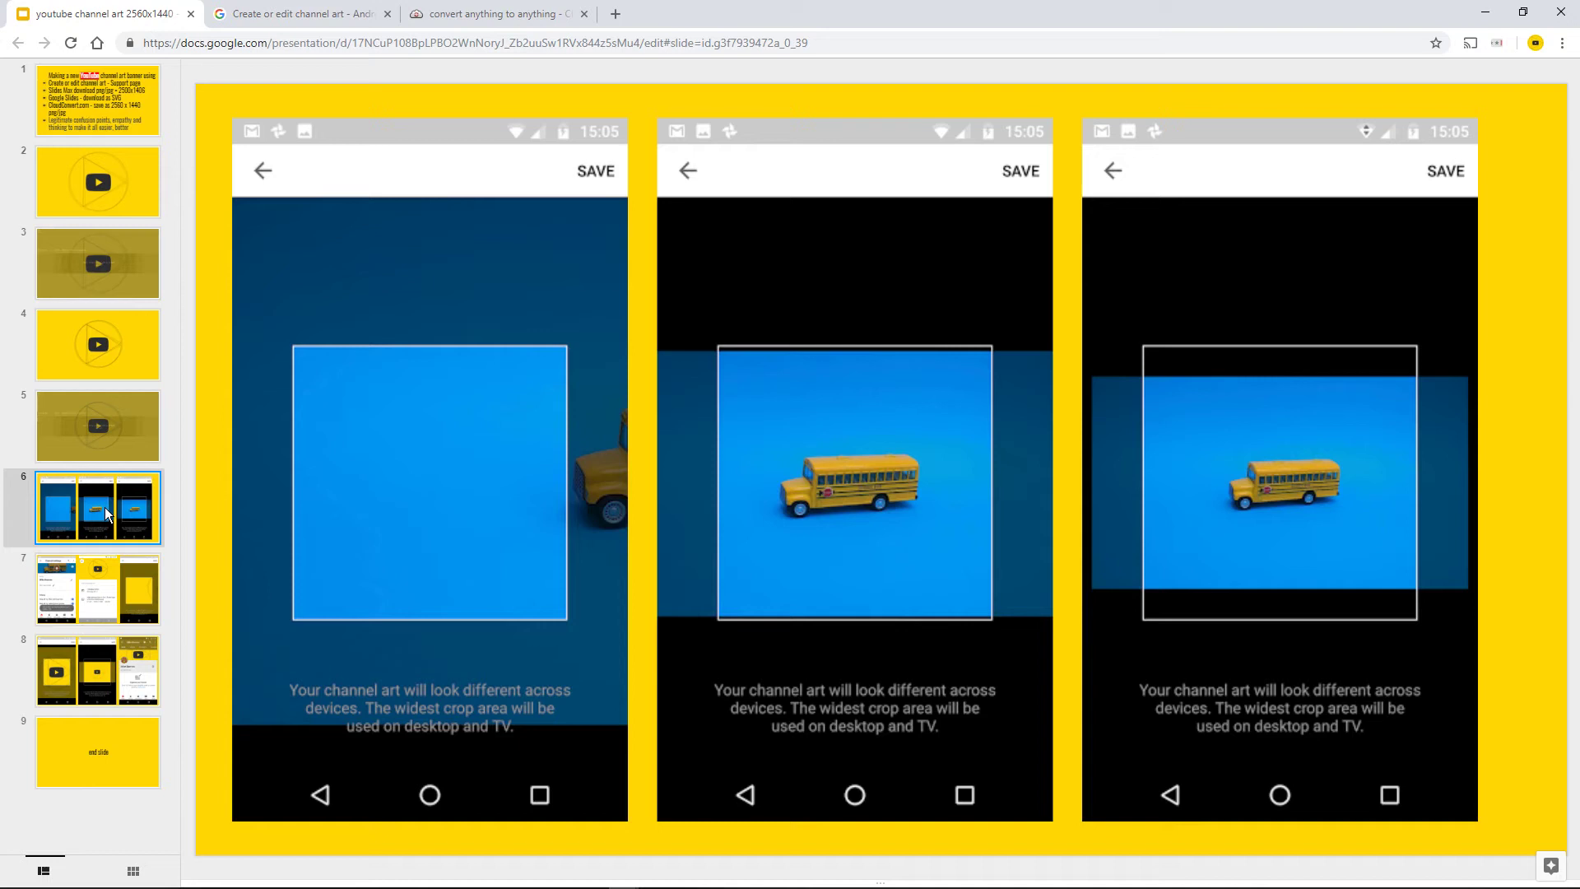
left_click(102, 425)
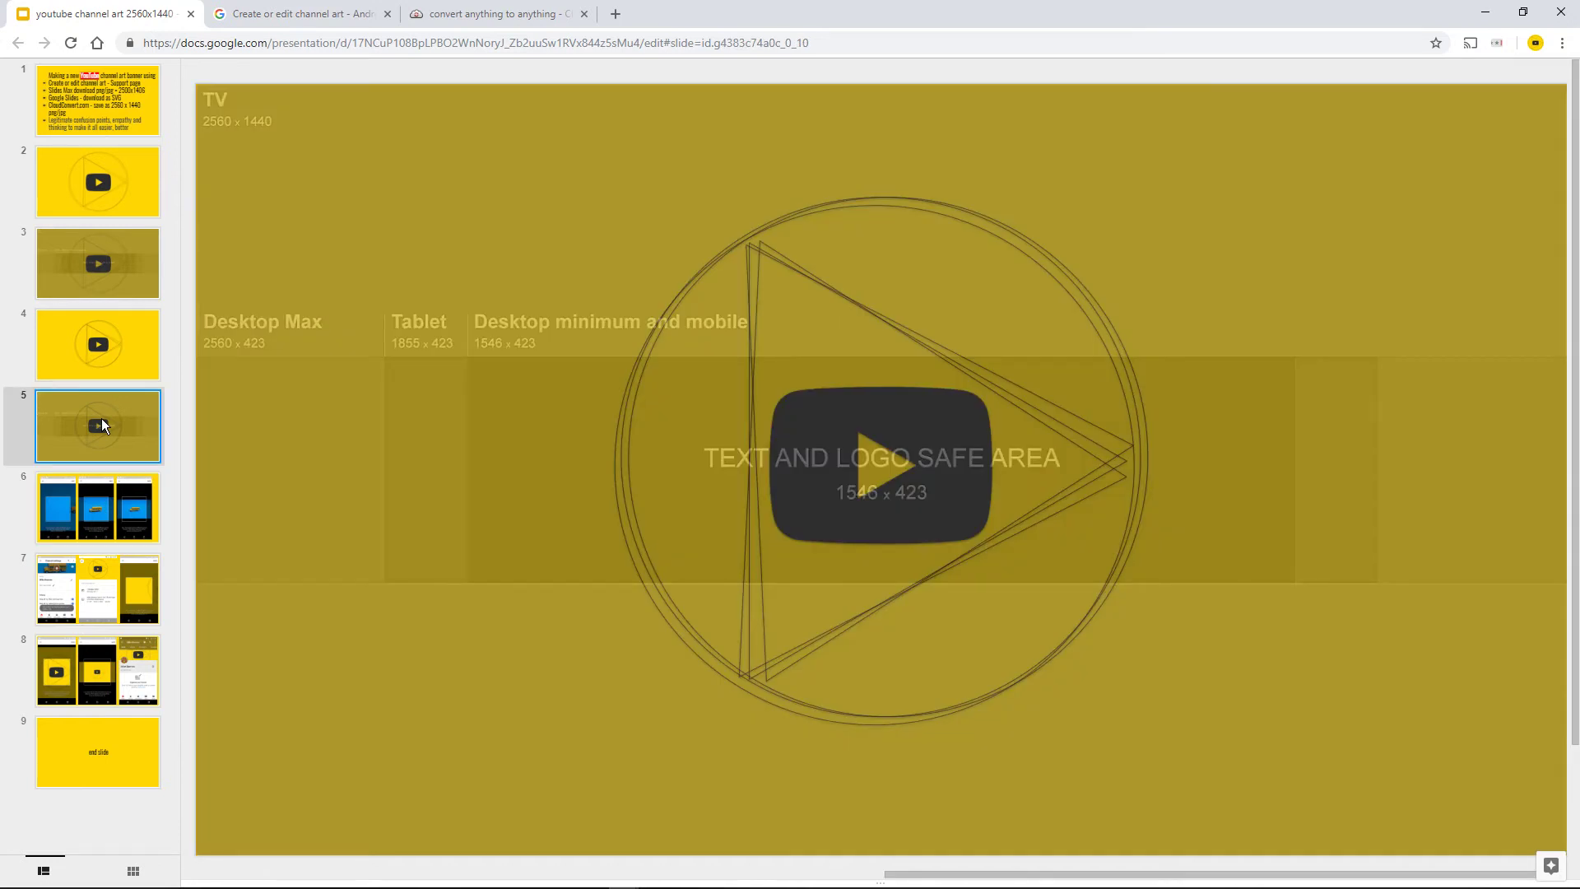
left_click(103, 505)
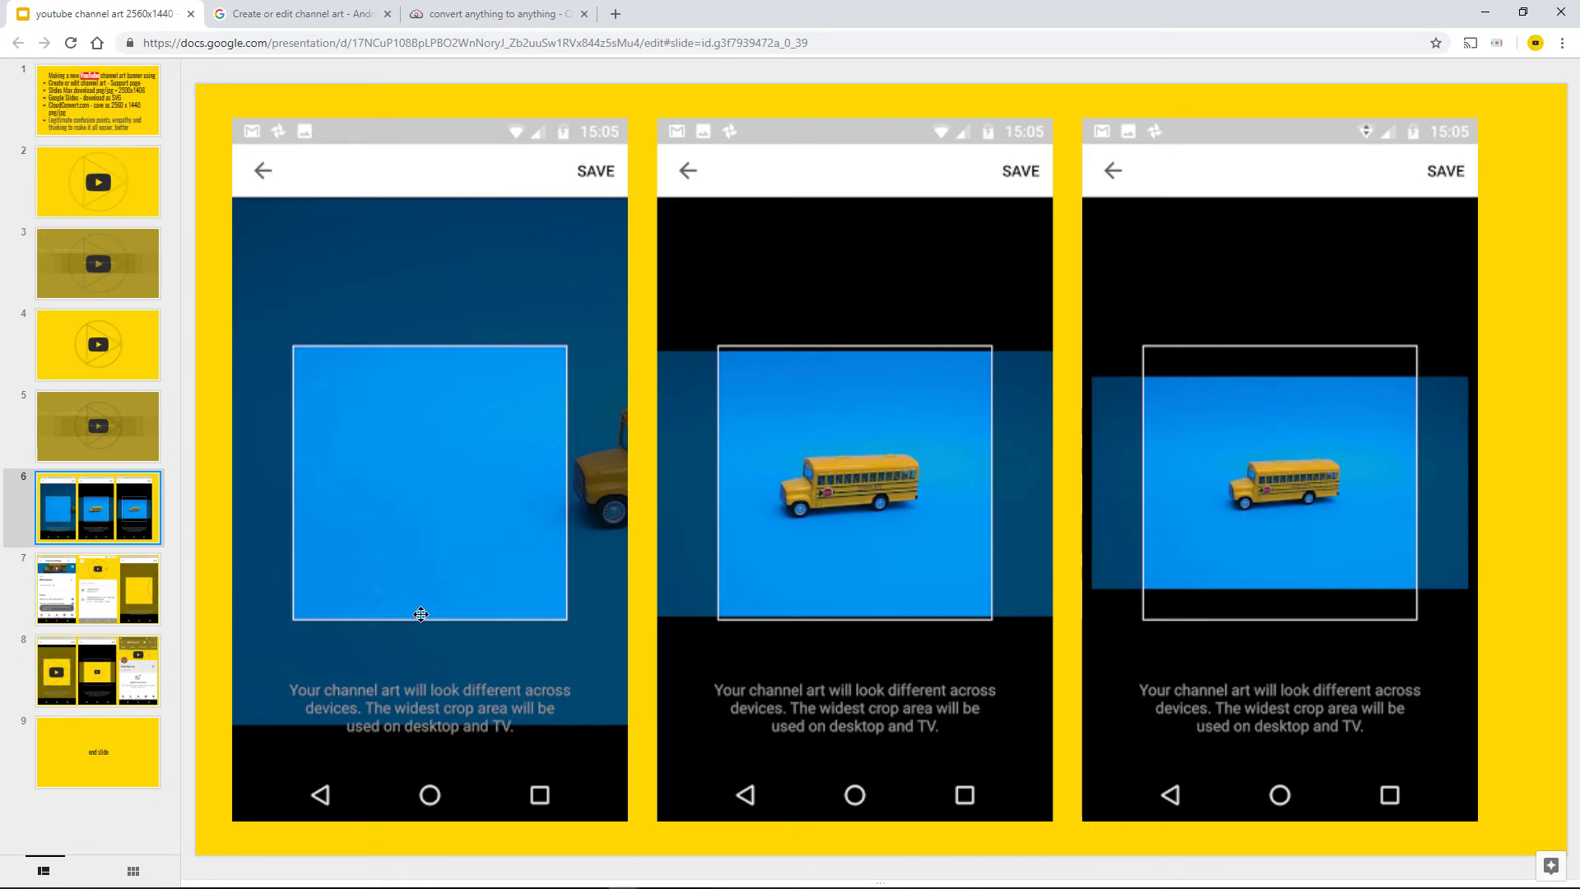
left_click(393, 502)
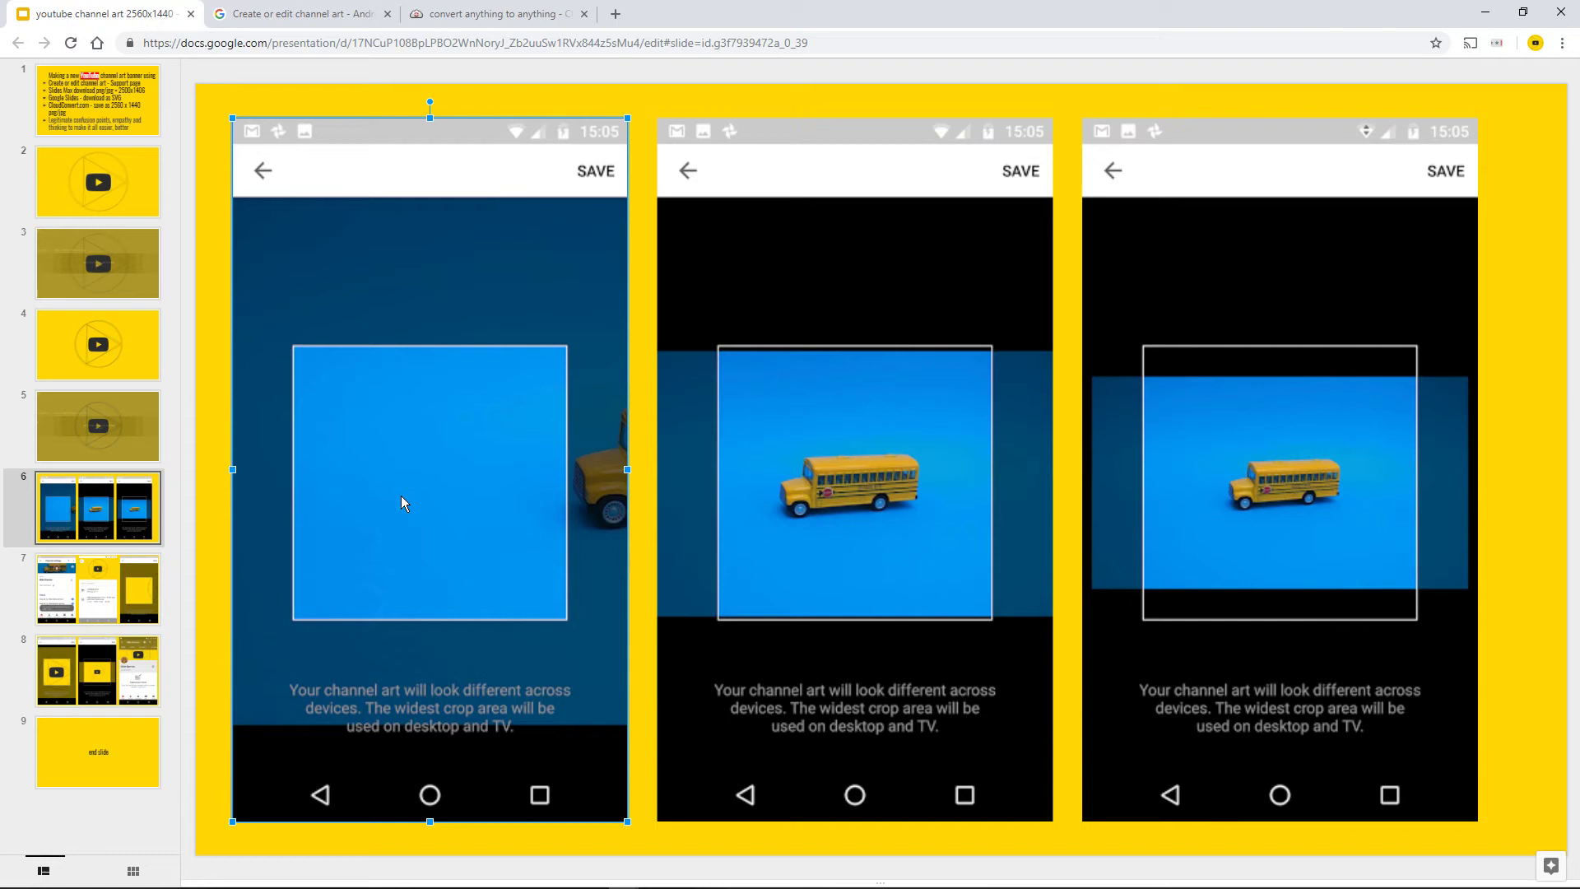
left_click(811, 510)
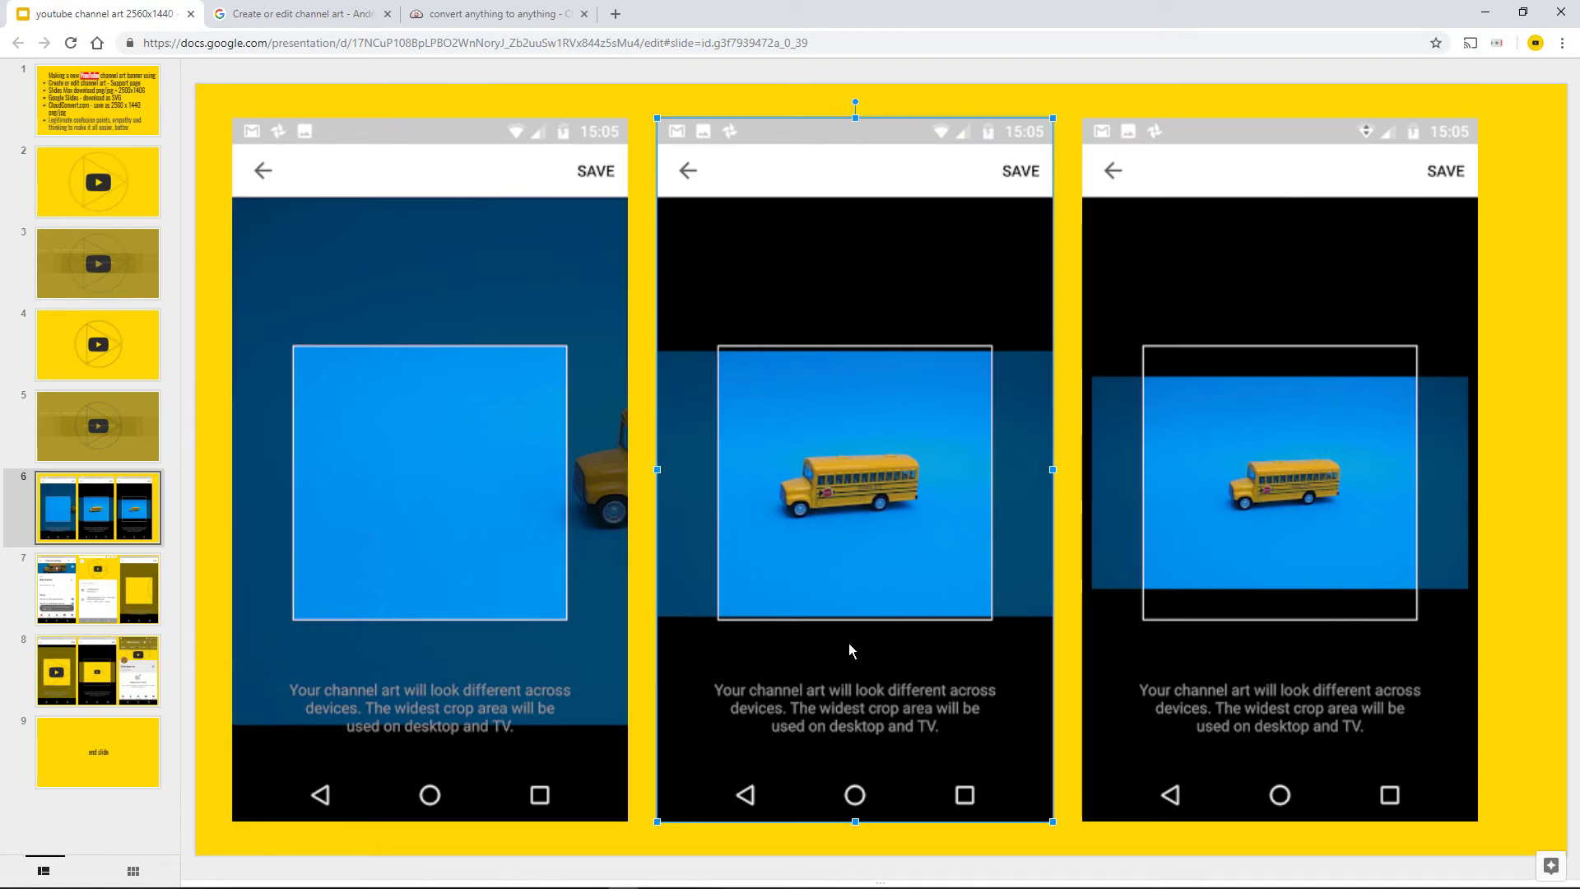
left_click(1306, 513)
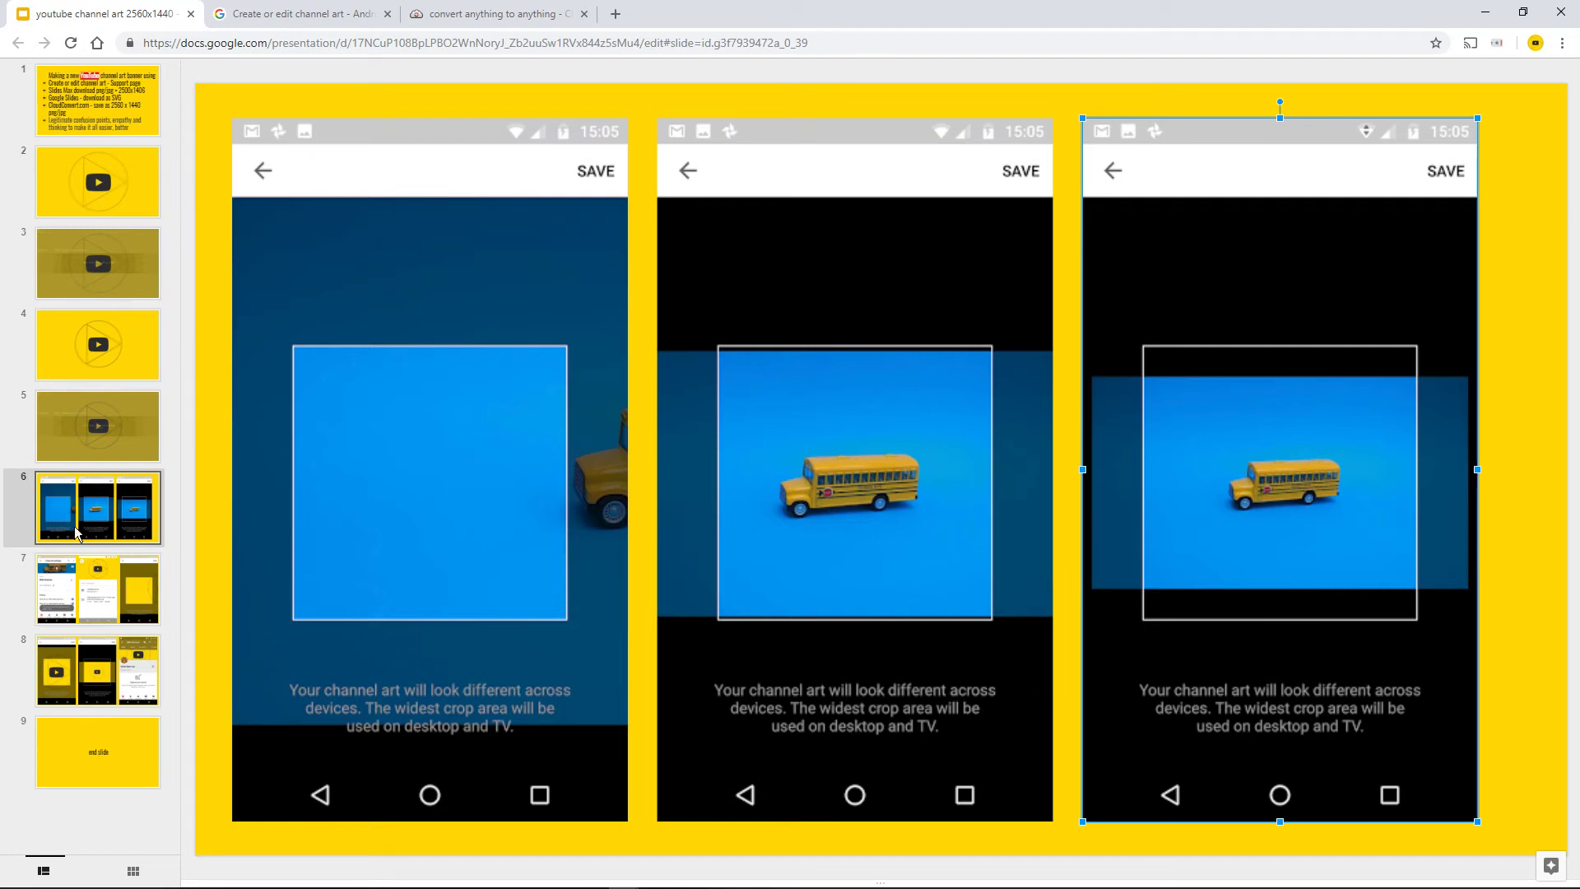
left_click(62, 601)
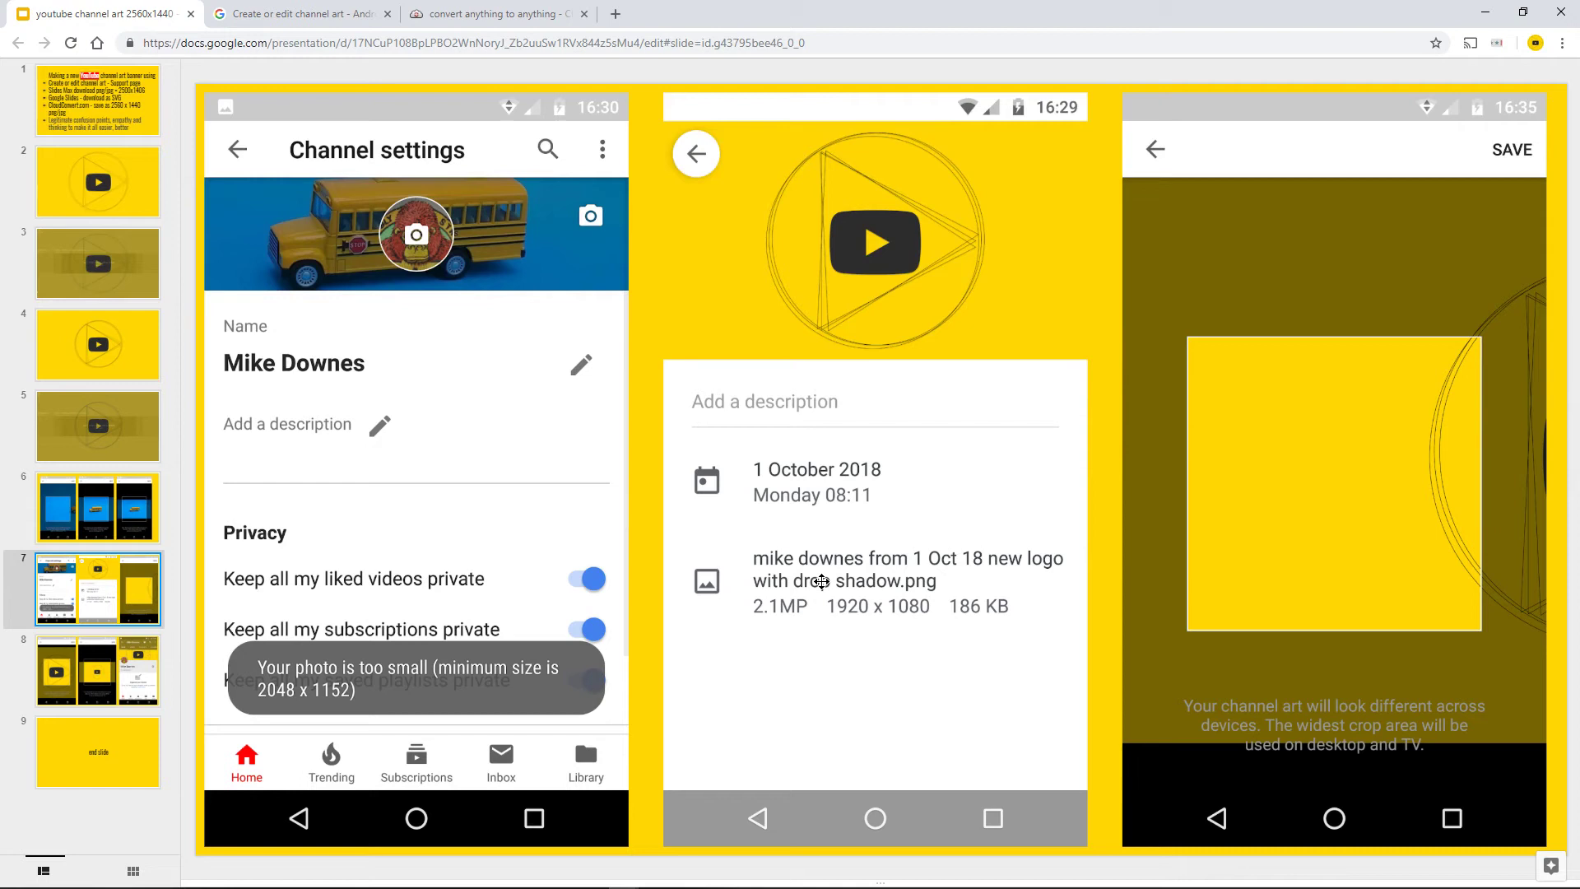
Step: Inspect slide 7's middle, Channel settings and right crop screenshots, then return to slide 5's safe-area diagram
left_click(821, 582)
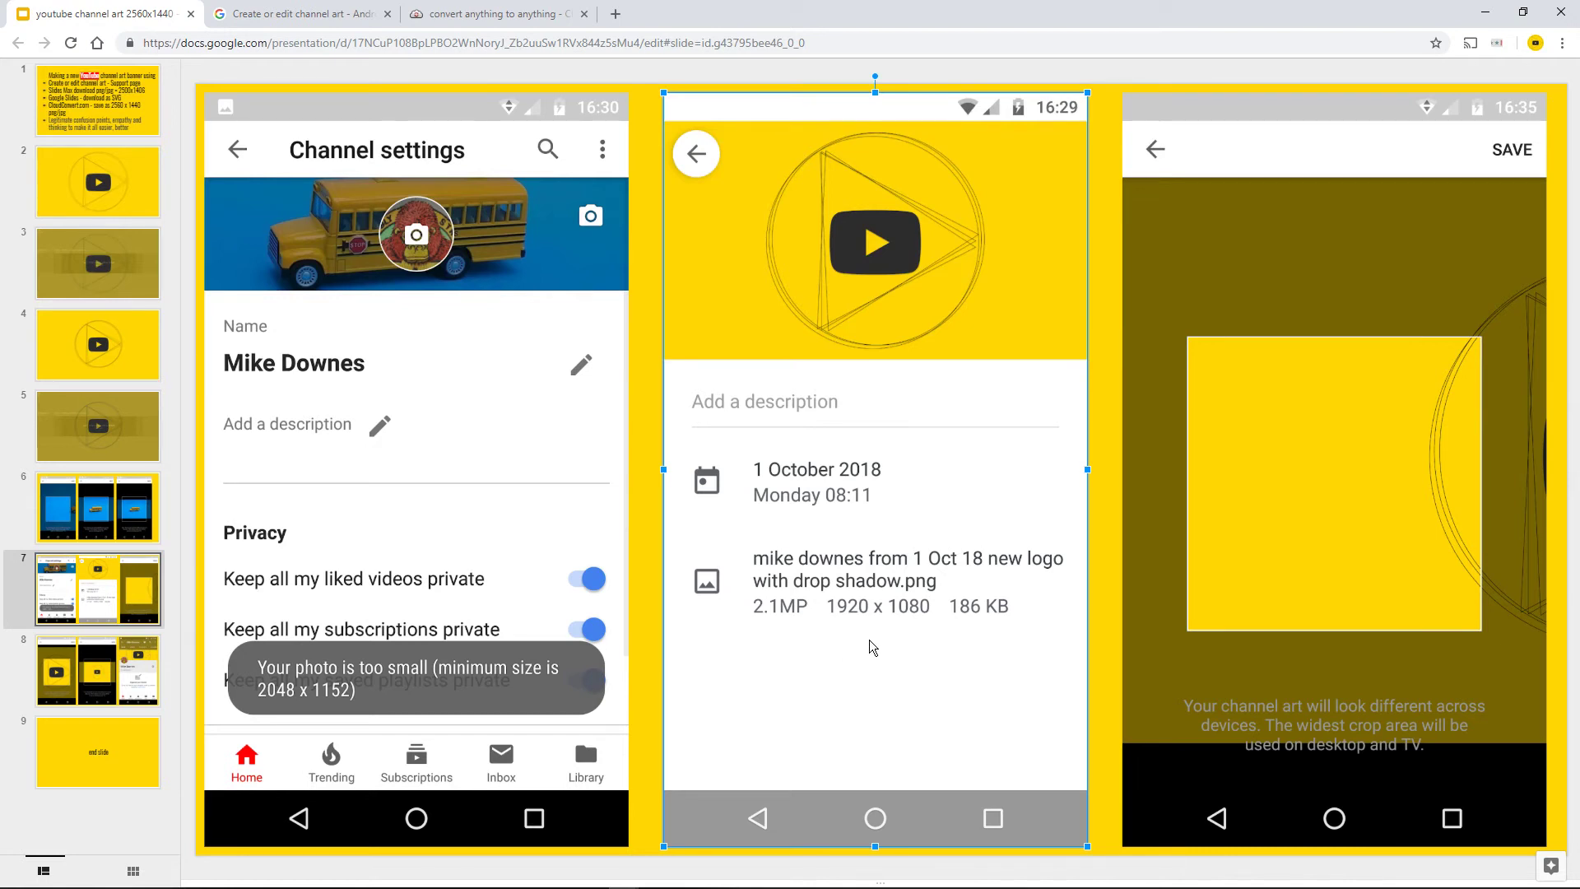
left_click(234, 676)
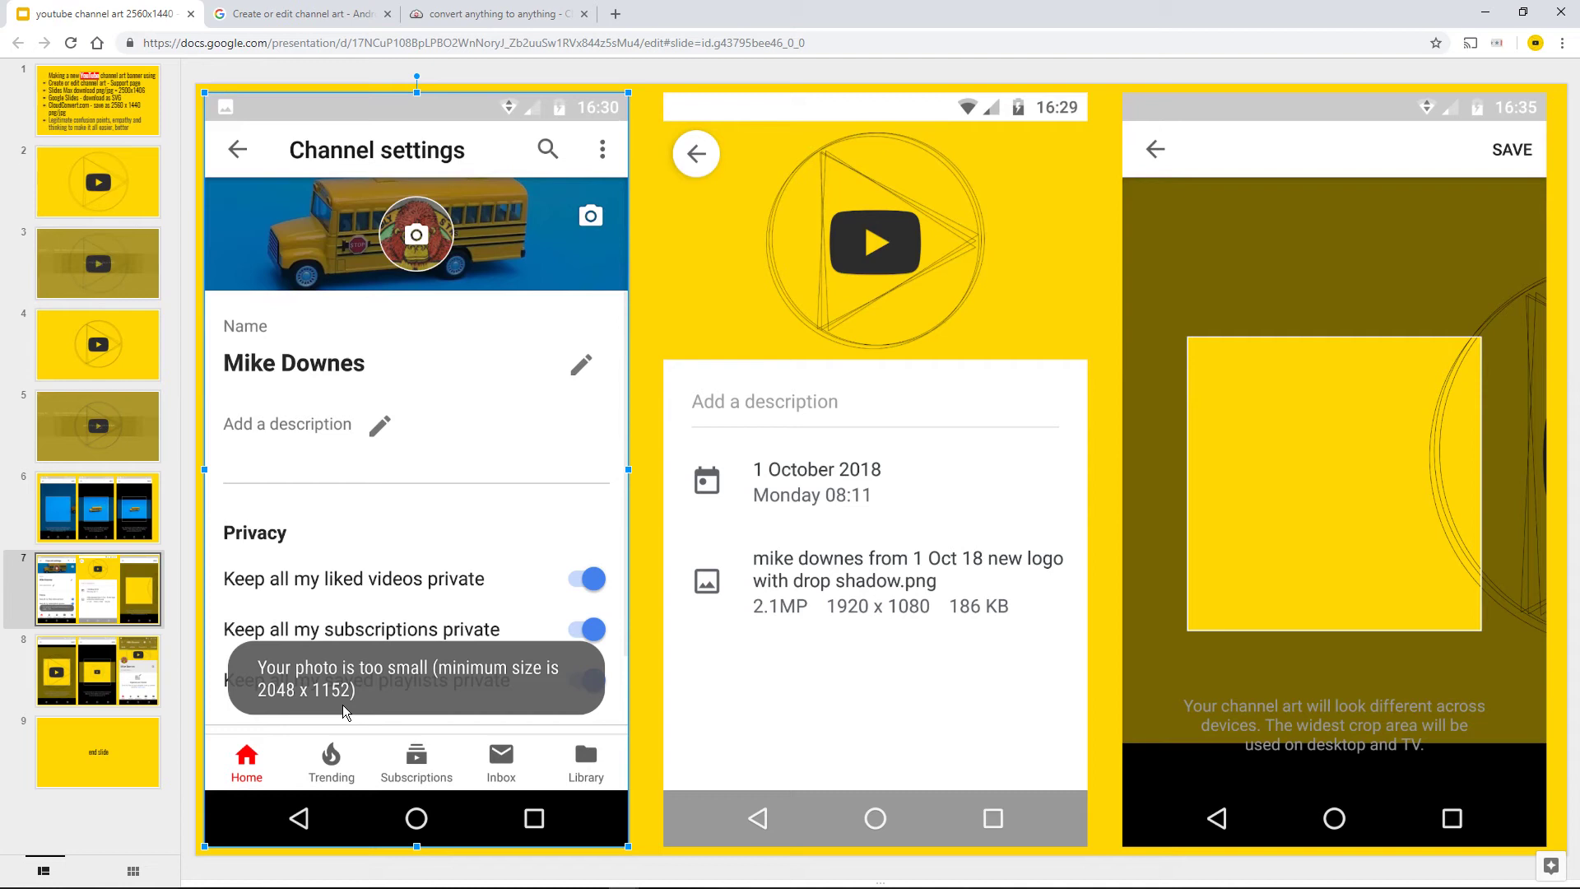
left_click(1295, 516)
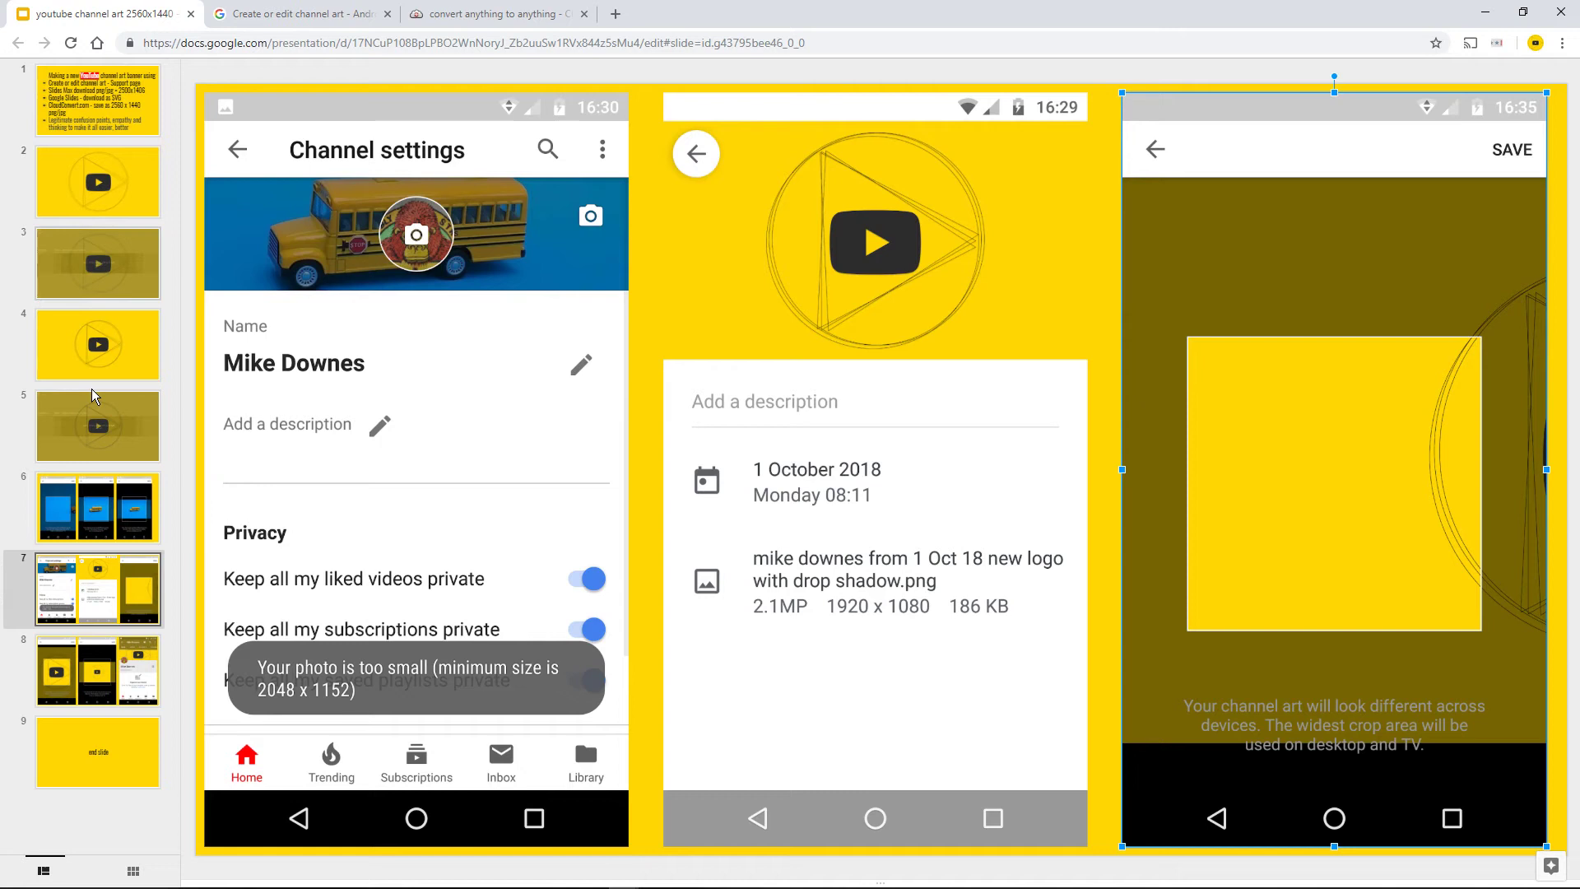
left_click(112, 403)
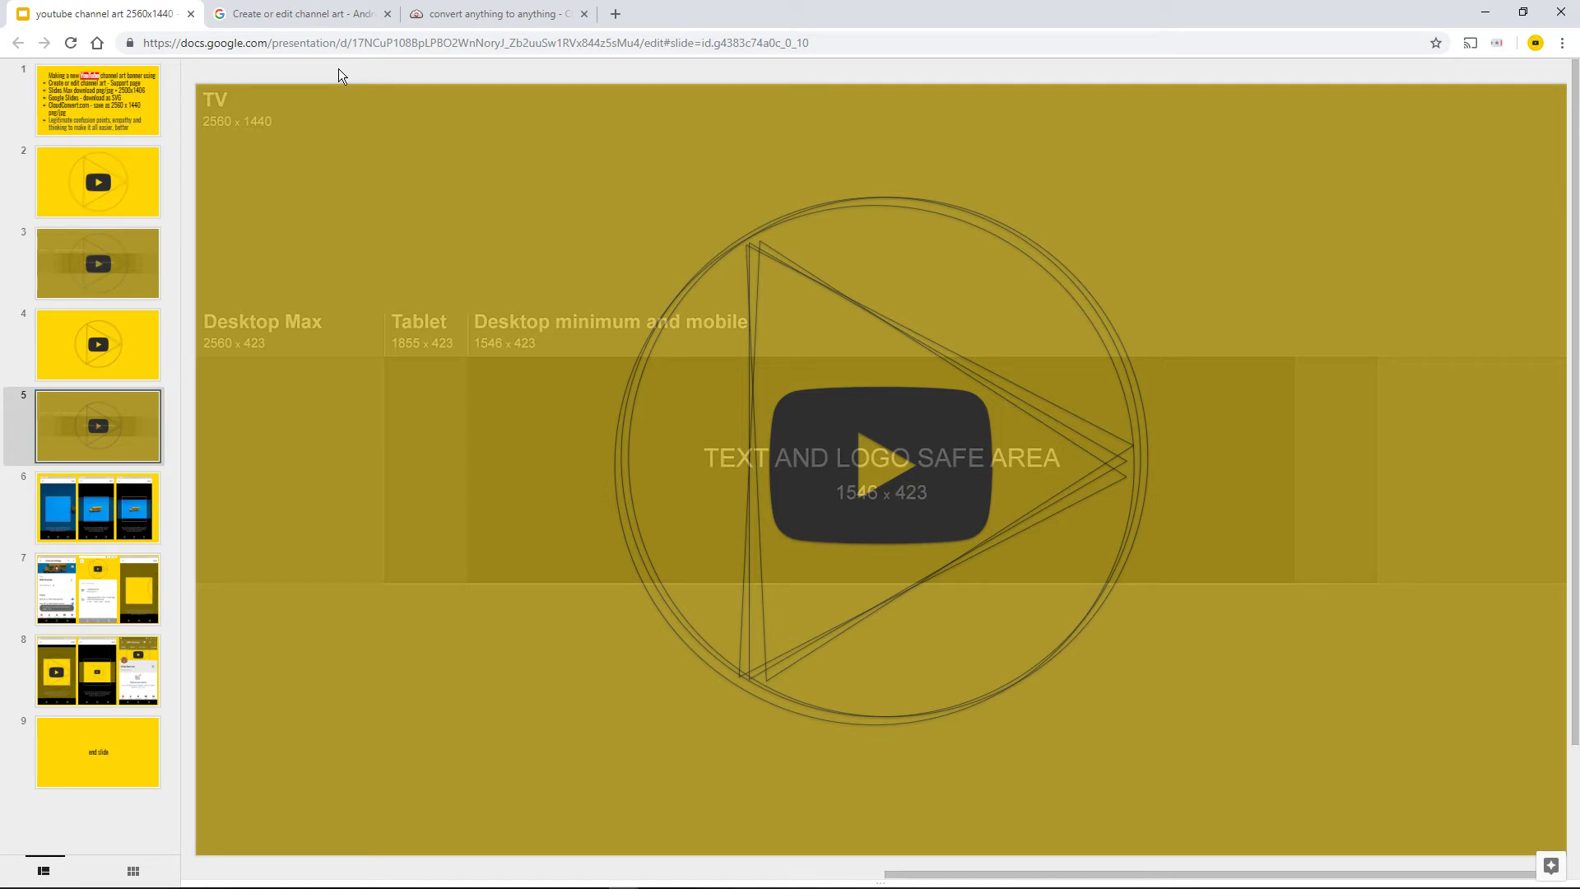
Step: In the full editor on slide 2, confirm Page setup shows 2560 x 1440 in pixels
key("ctrl+shift+f")
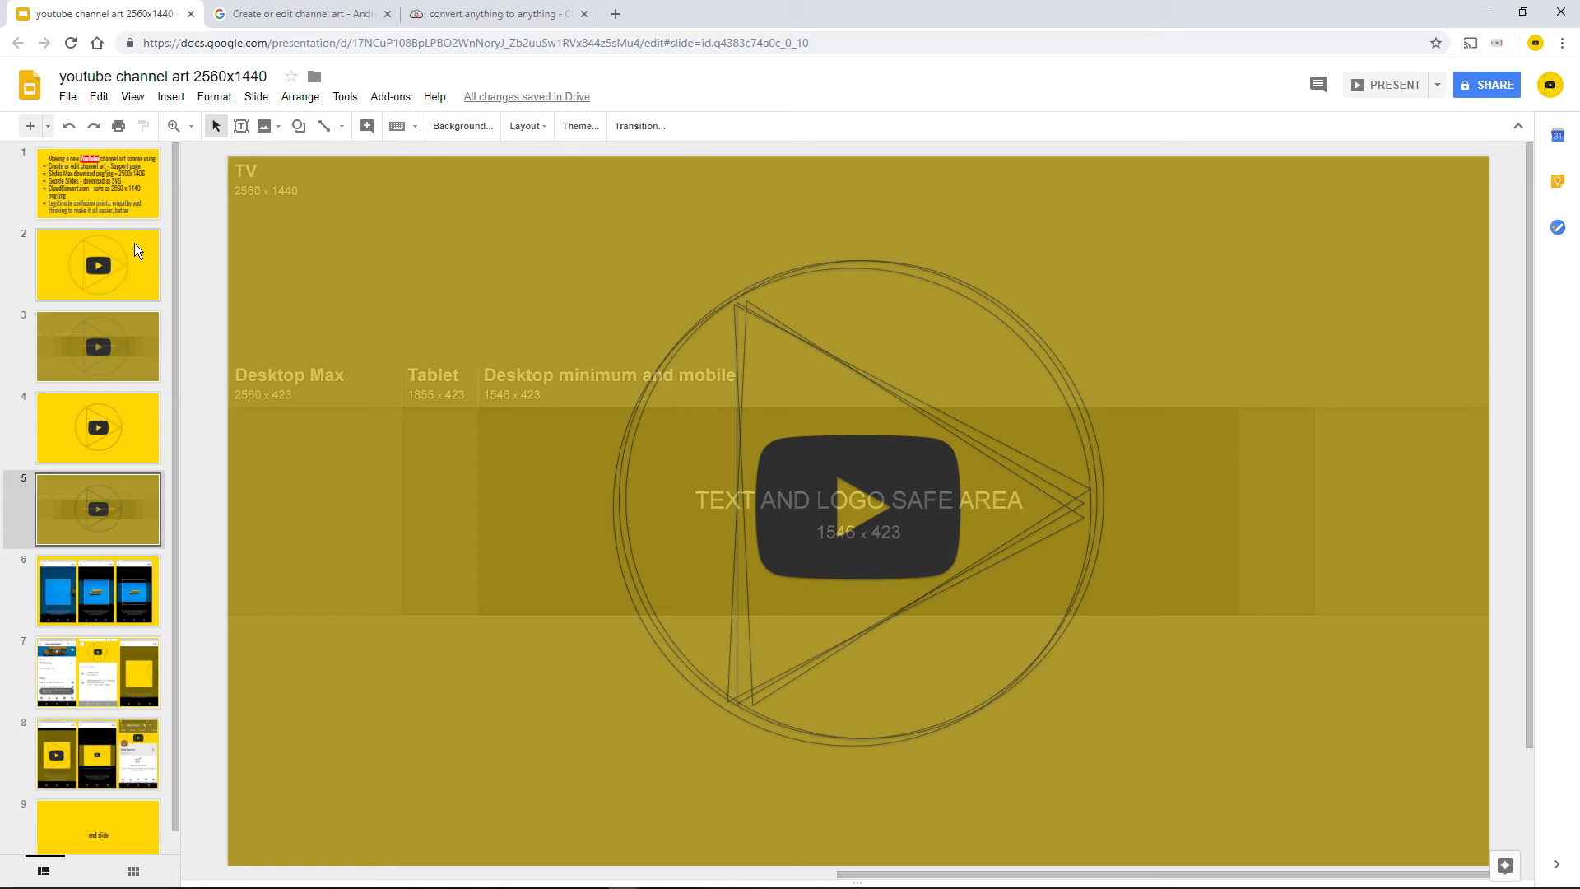
left_click(140, 245)
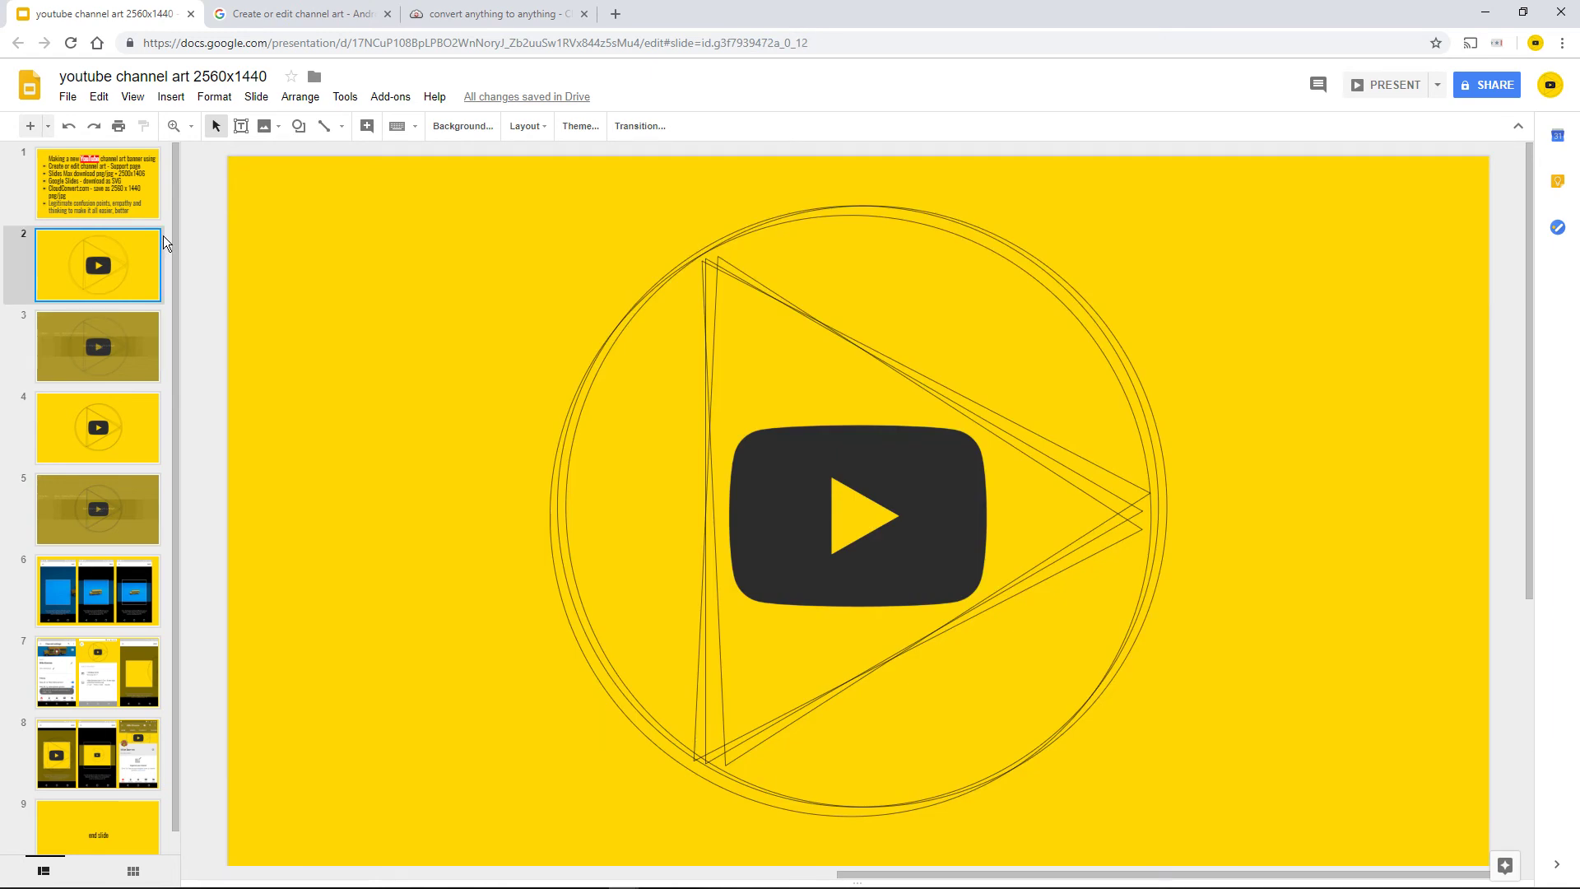
left_click(68, 98)
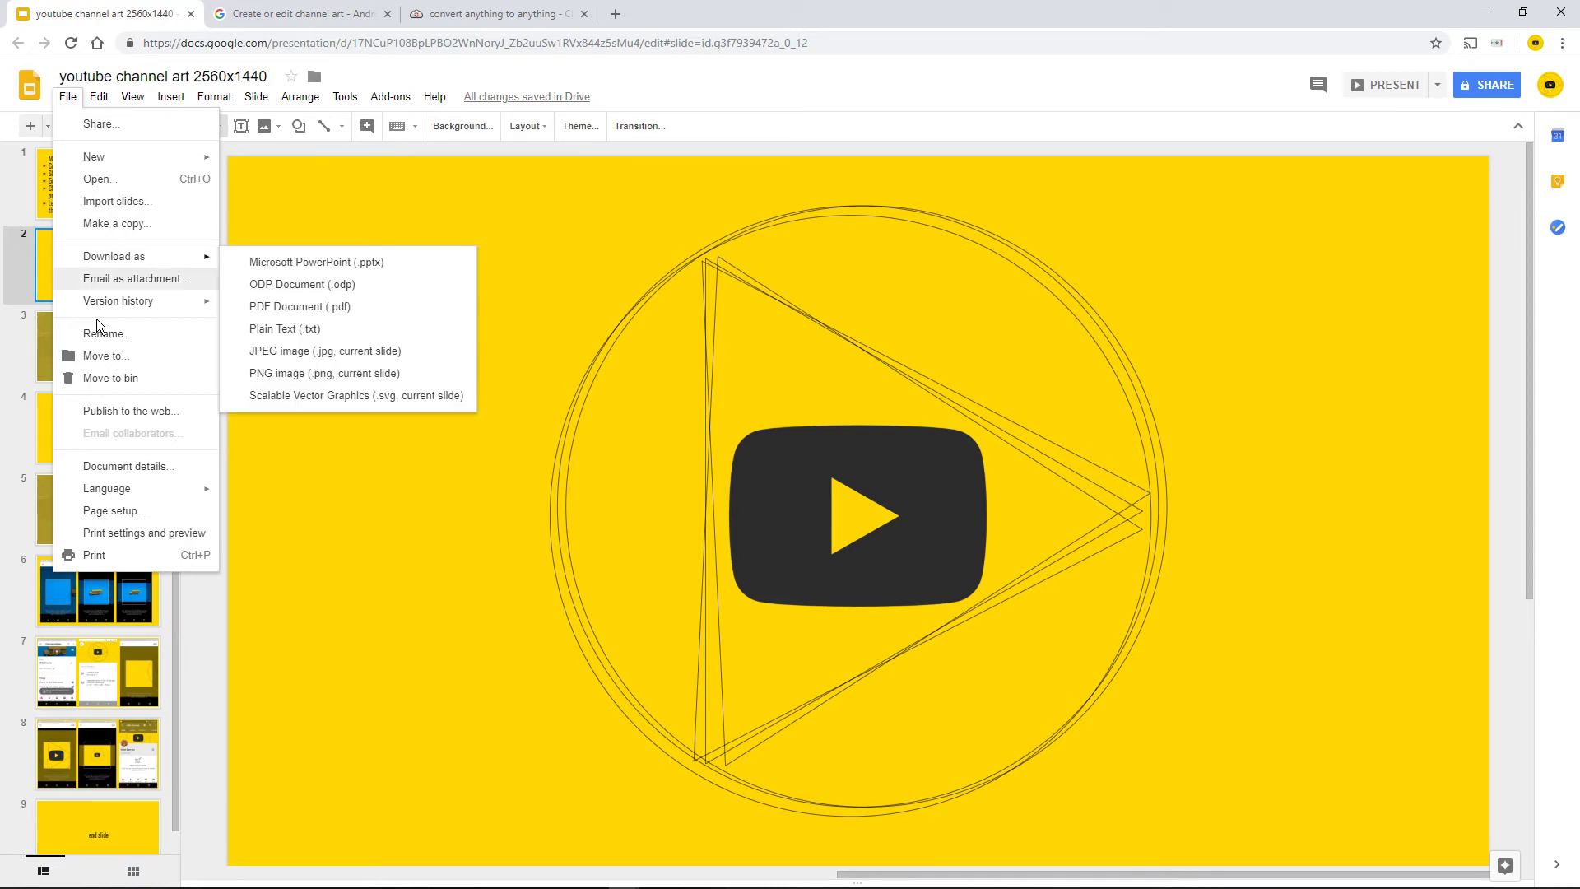
left_click(96, 510)
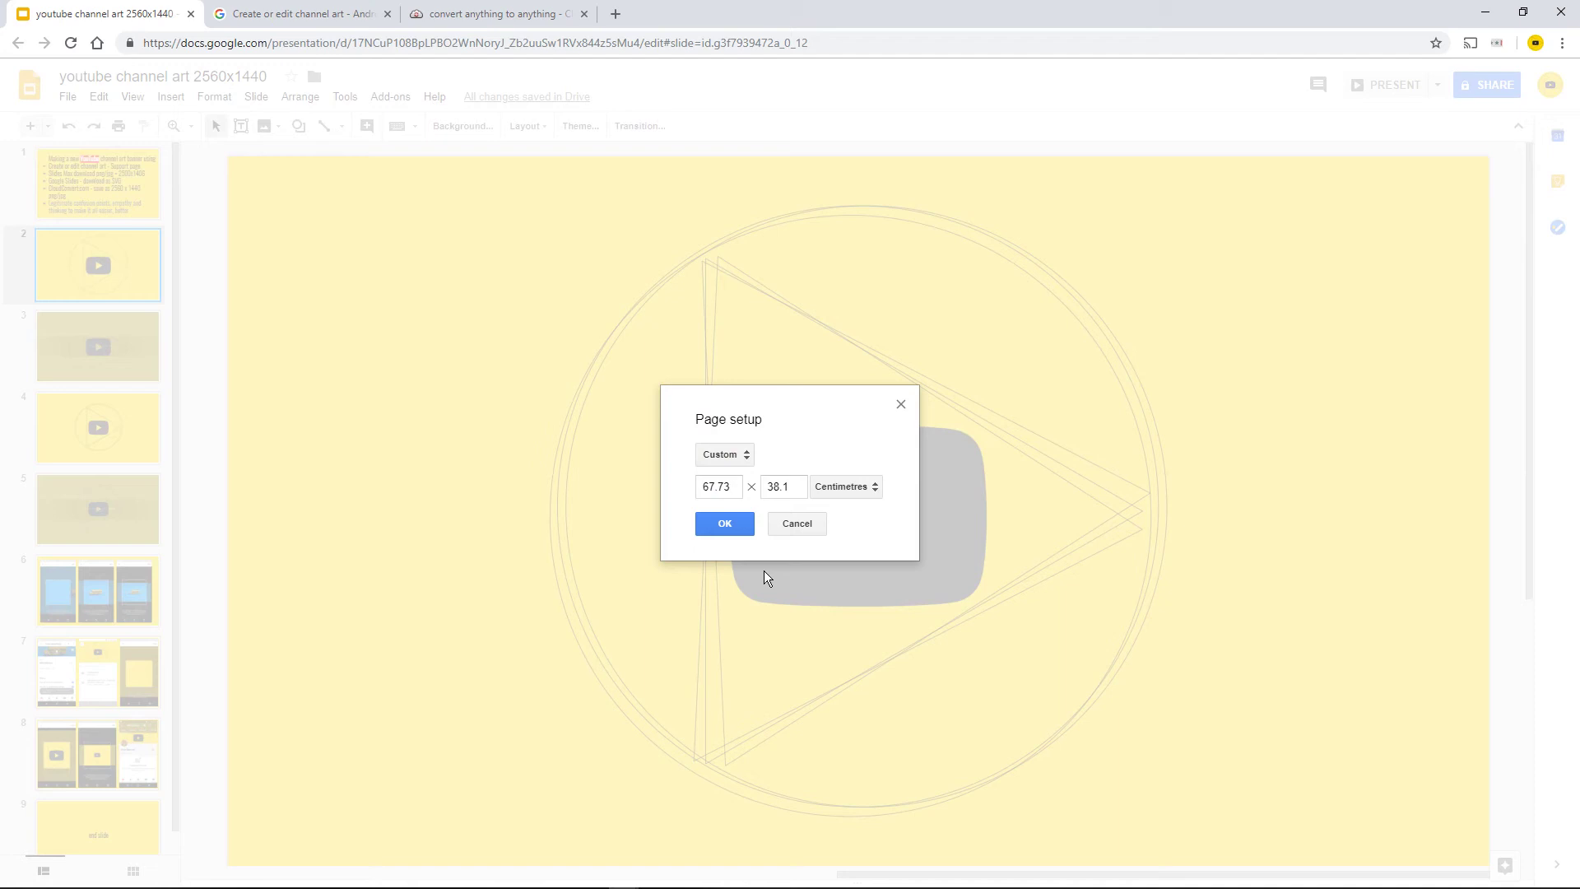
left_click(836, 480)
left_click(846, 537)
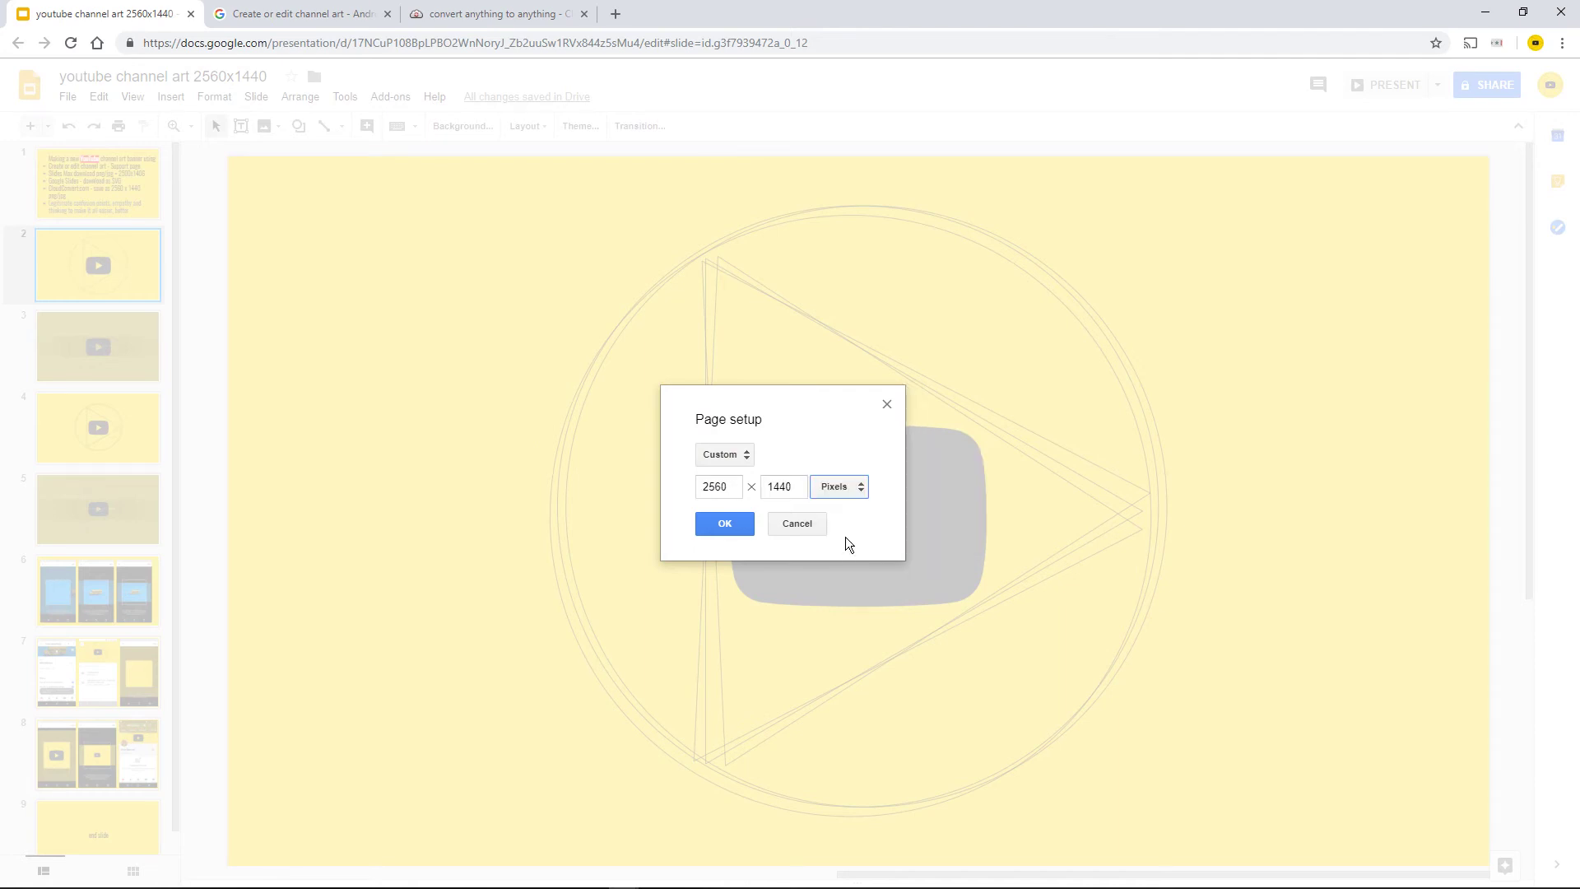
left_click(788, 523)
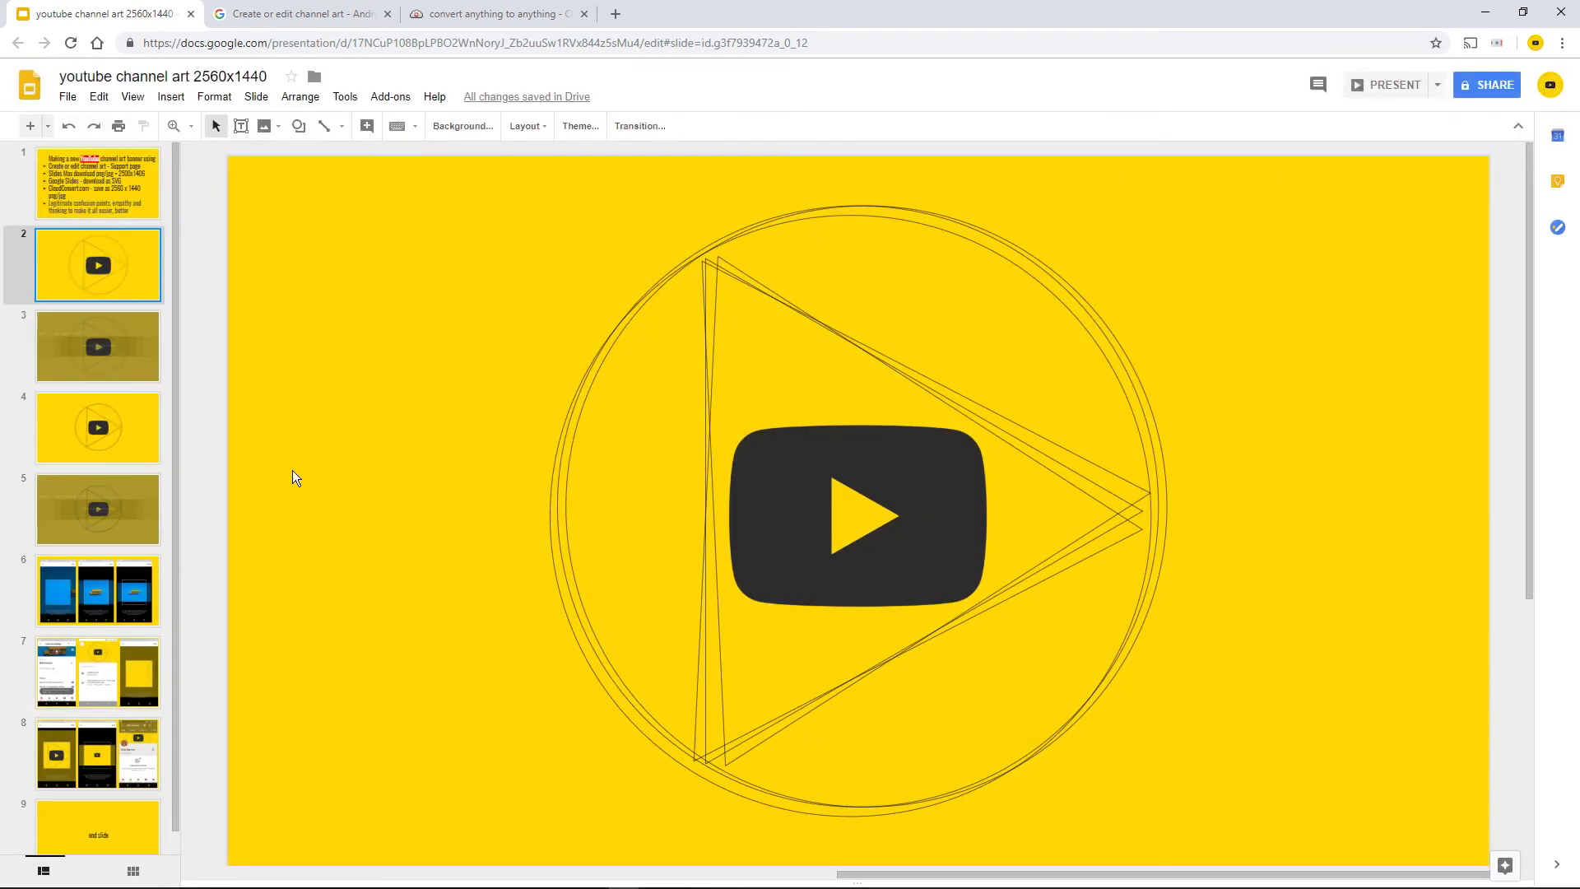
Step: Look over the File > Download as format choices, then close the menu without downloading
left_click(66, 97)
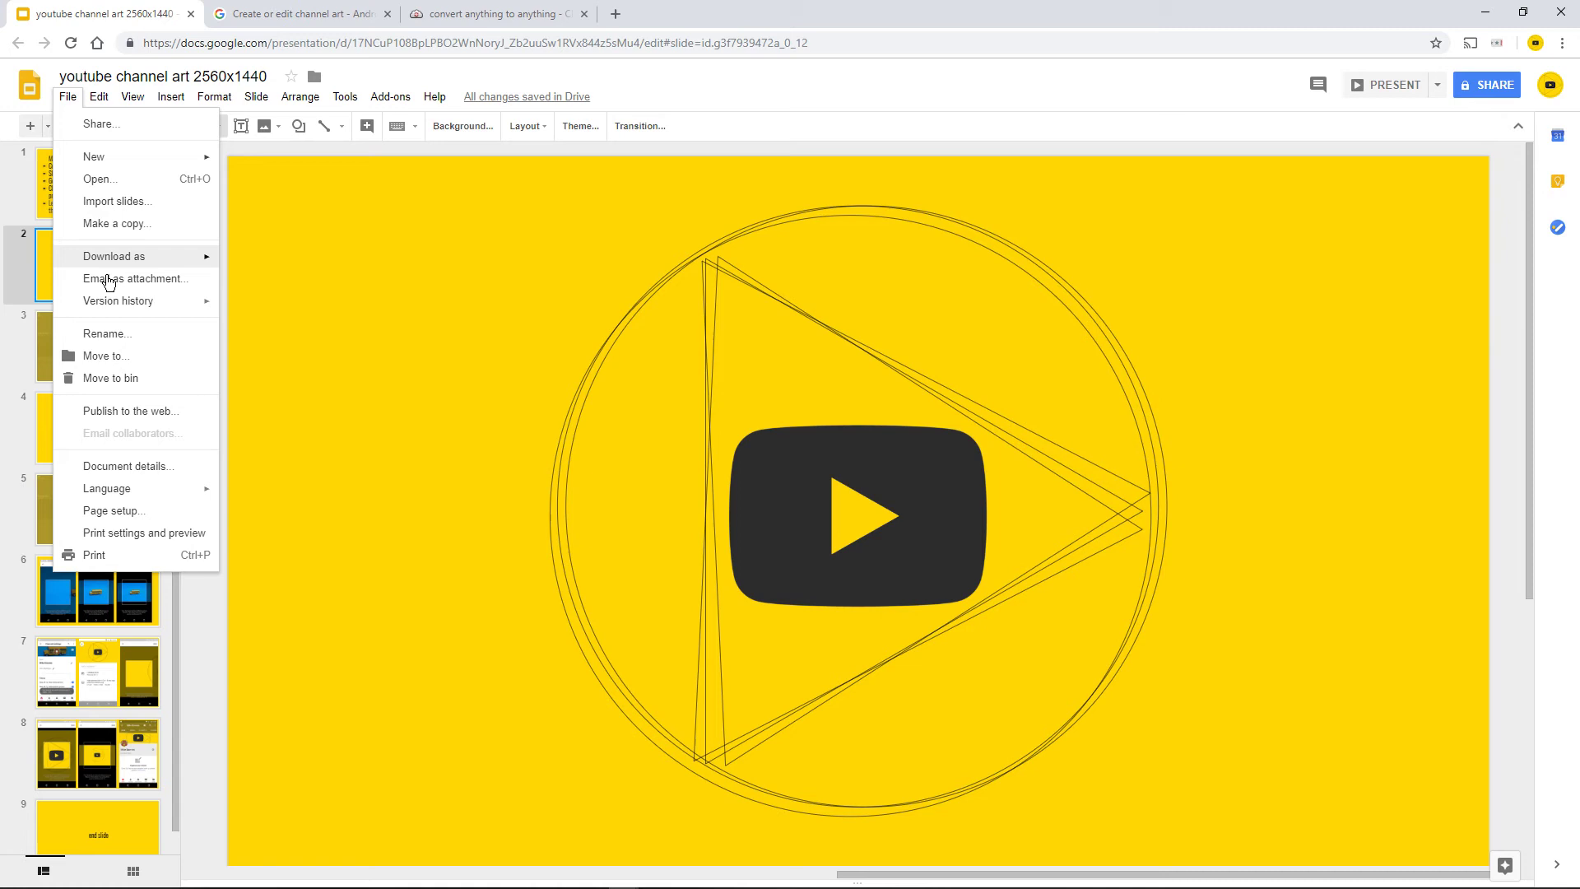
mouse_move(155, 264)
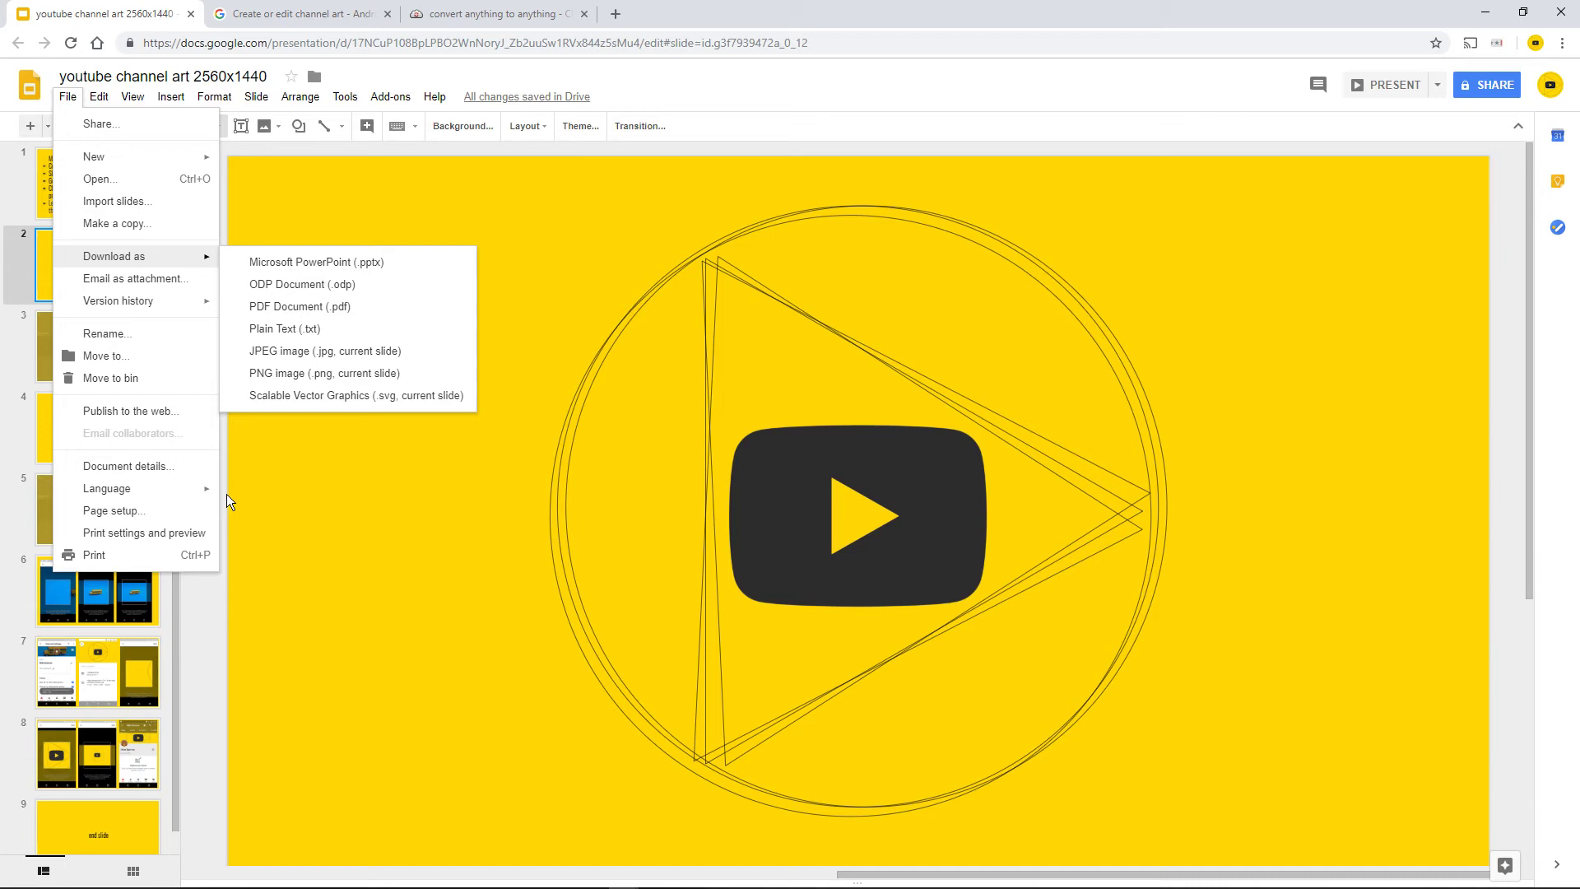
left_click(195, 675)
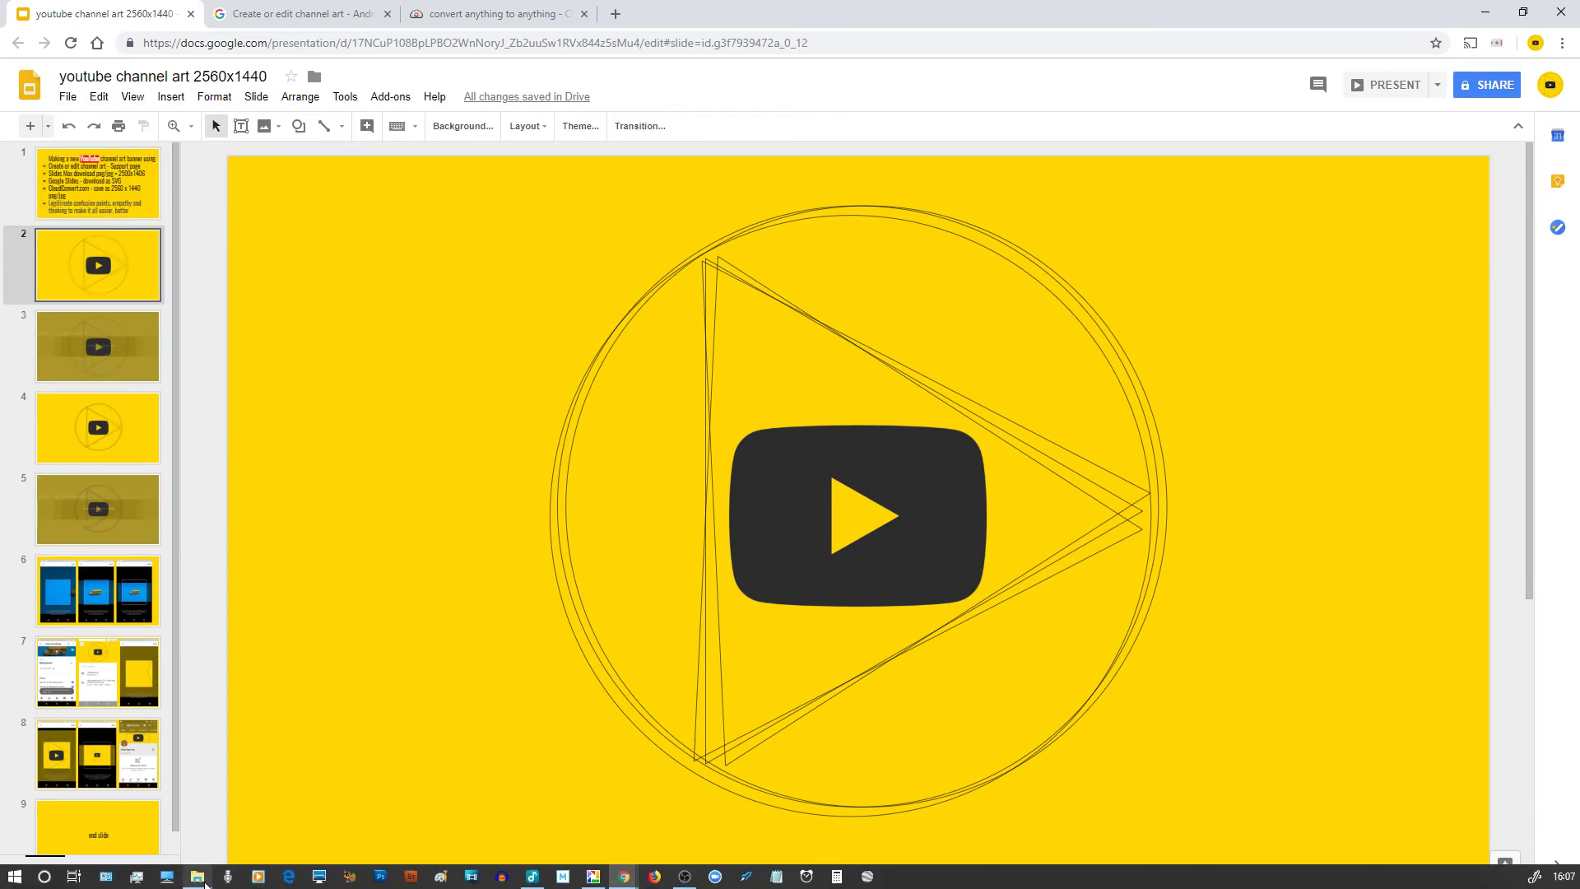
Step: Verify in Downloads that youtube channel art 2560x1440.png measures only 2500 x 1406, then return to Slides
left_click(202, 879)
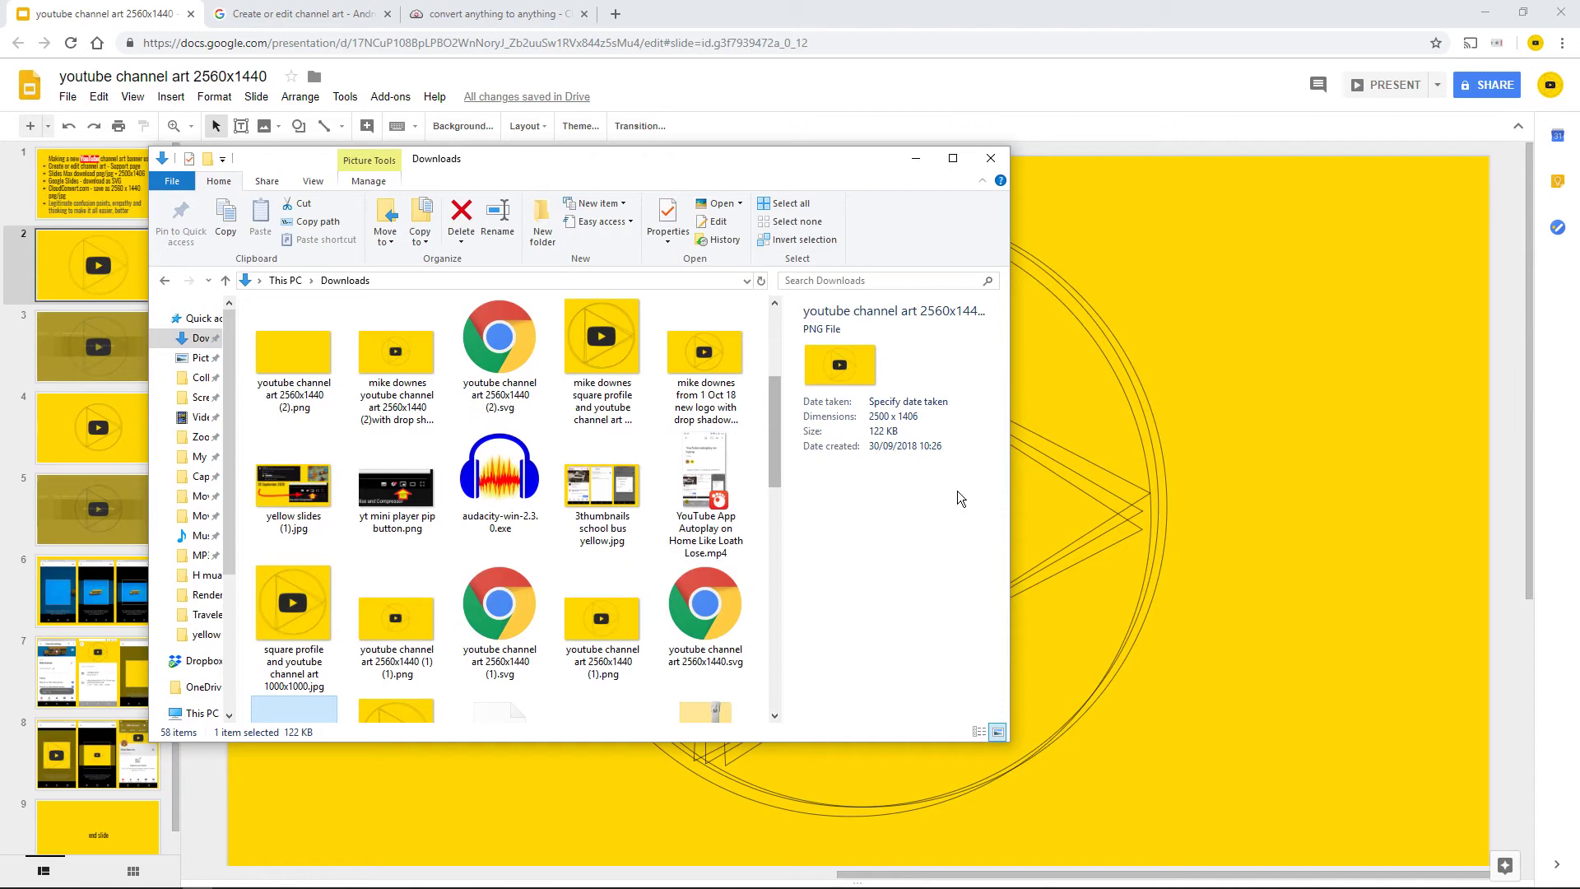
left_click_drag(1009, 518, 1251, 572)
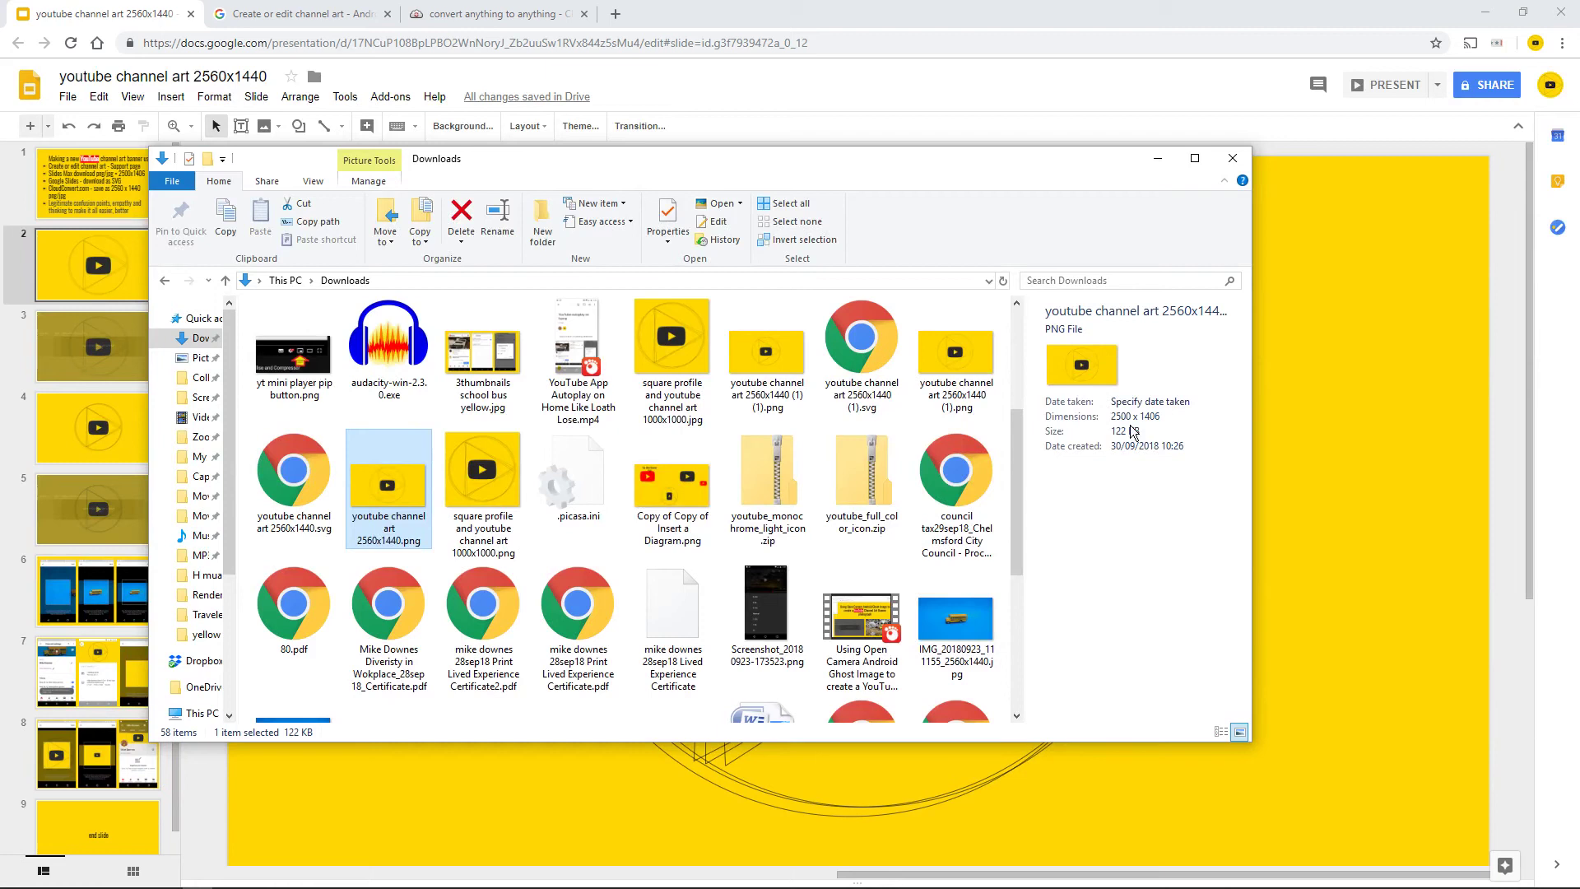
left_click(126, 191)
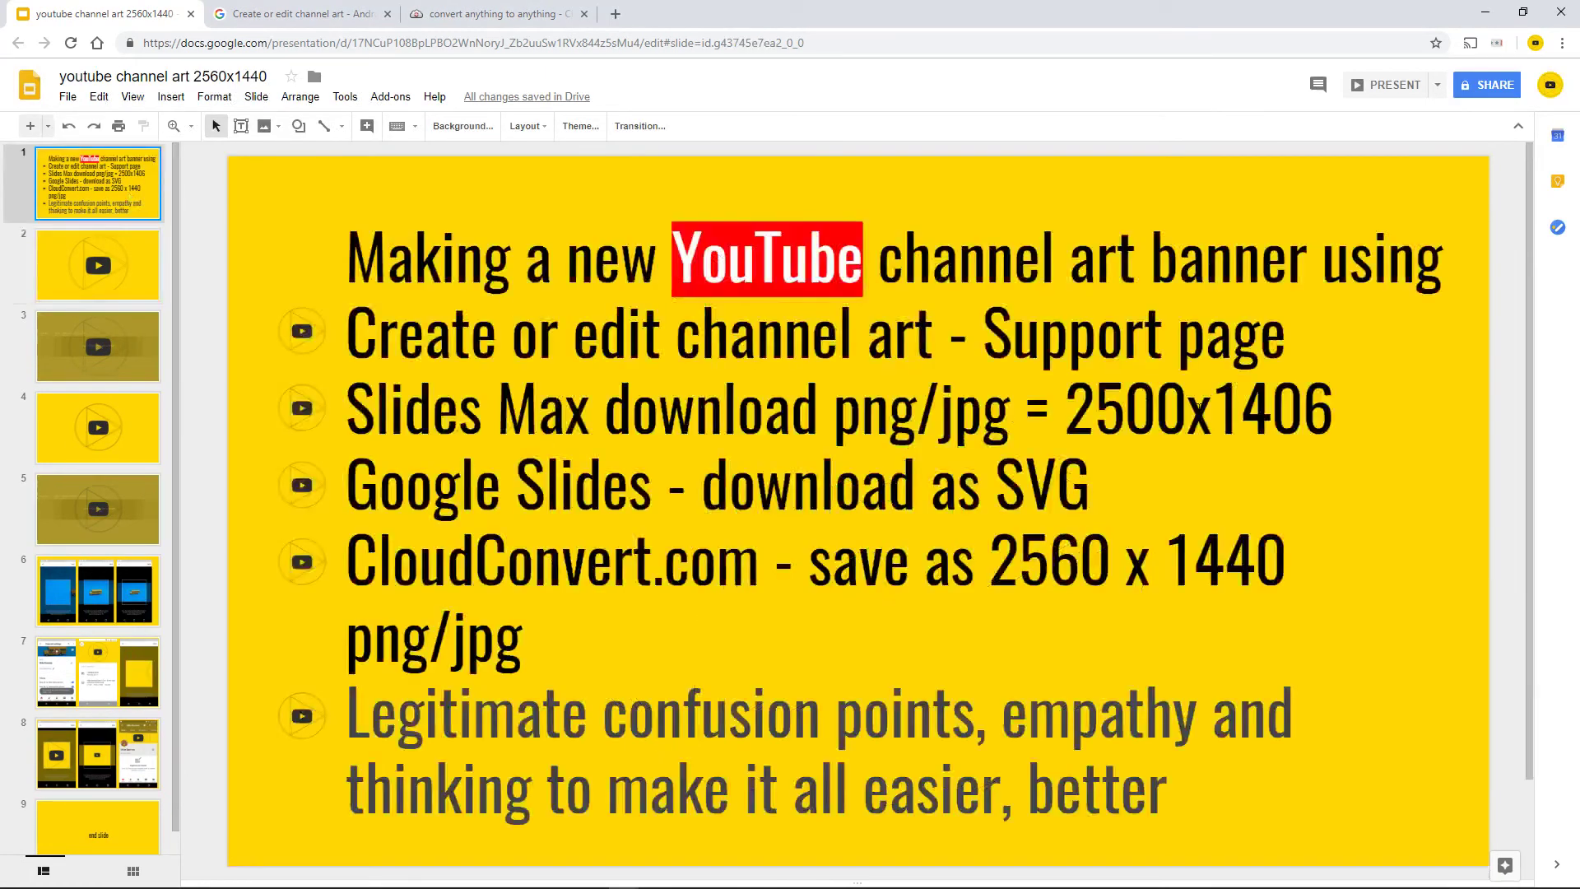
Step: Highlight '2560 x 1440' and 'download as SVG' on slide 1, then export slide 2 as Scalable Vector Graphics (.svg)
left_click_drag(989, 568, 1287, 570)
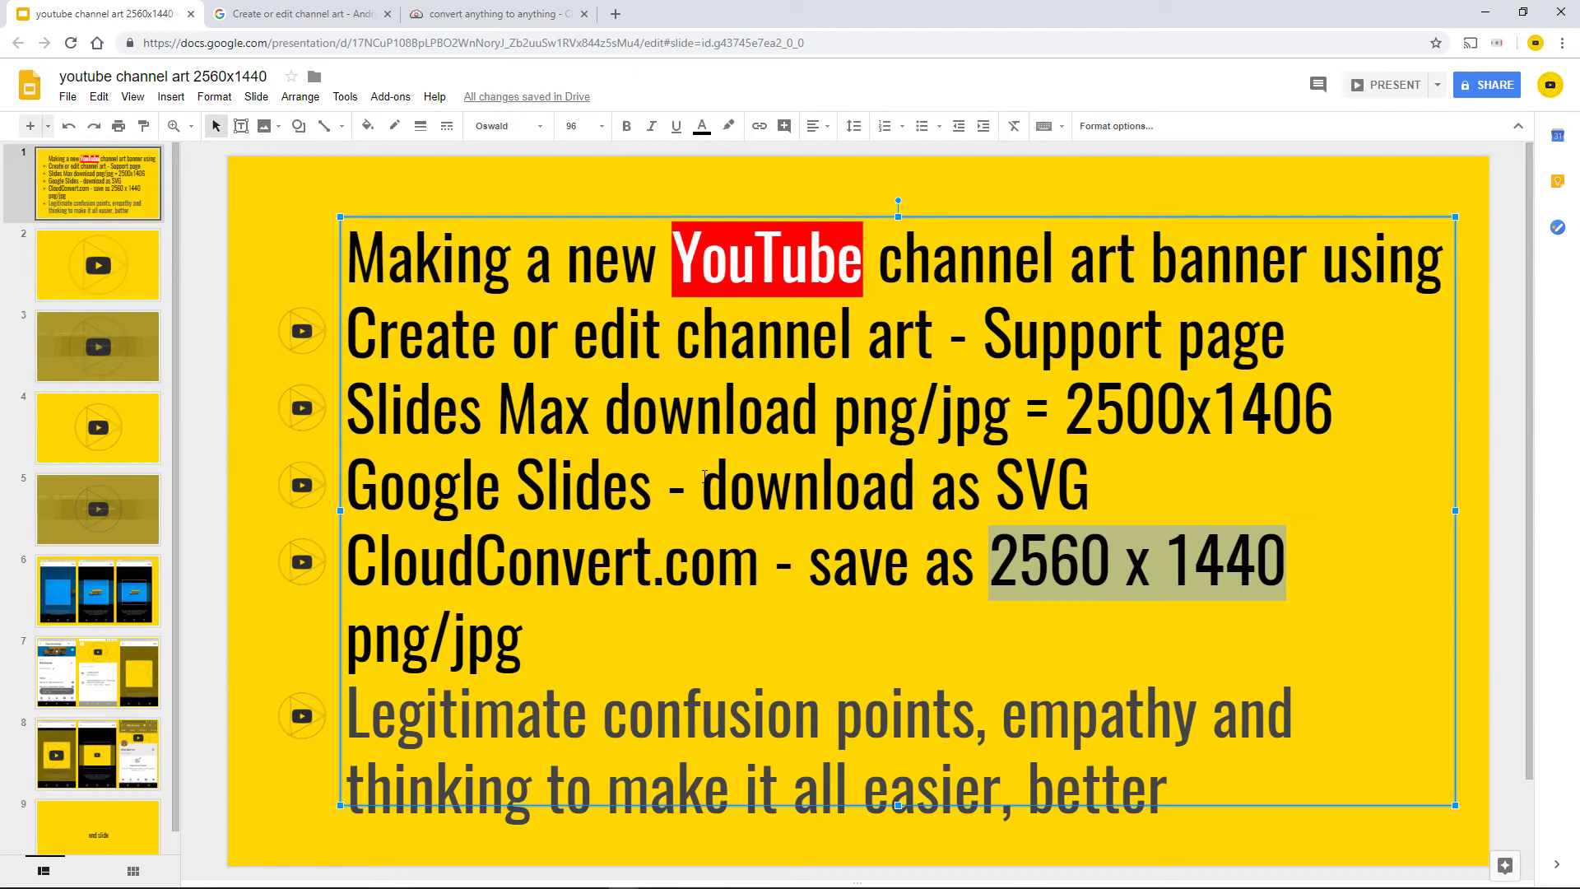
left_click_drag(703, 476, 1078, 487)
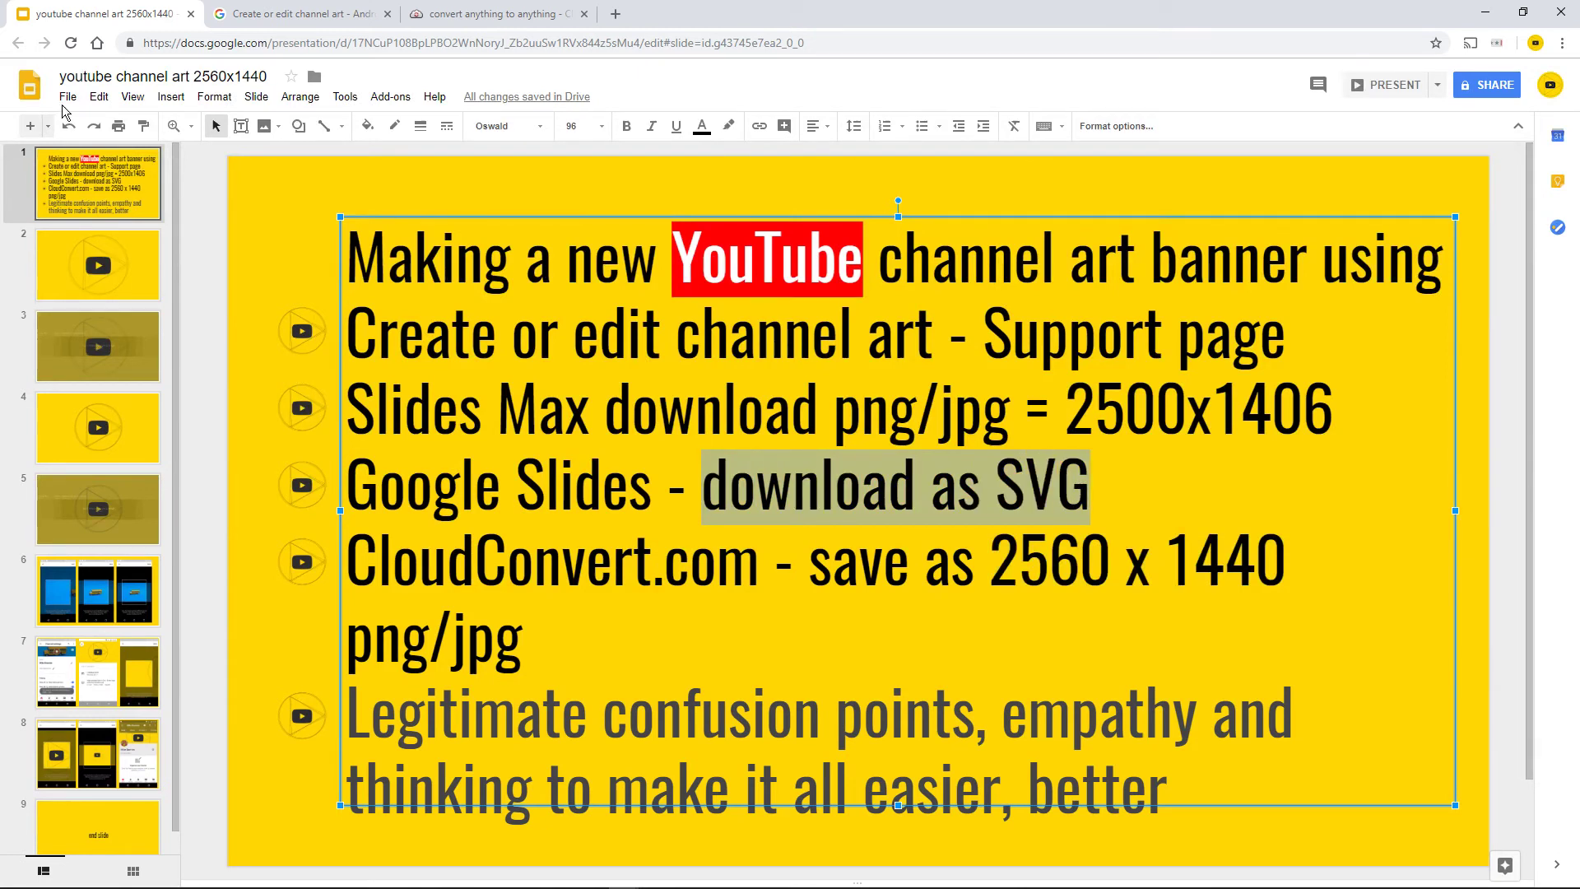
left_click(136, 280)
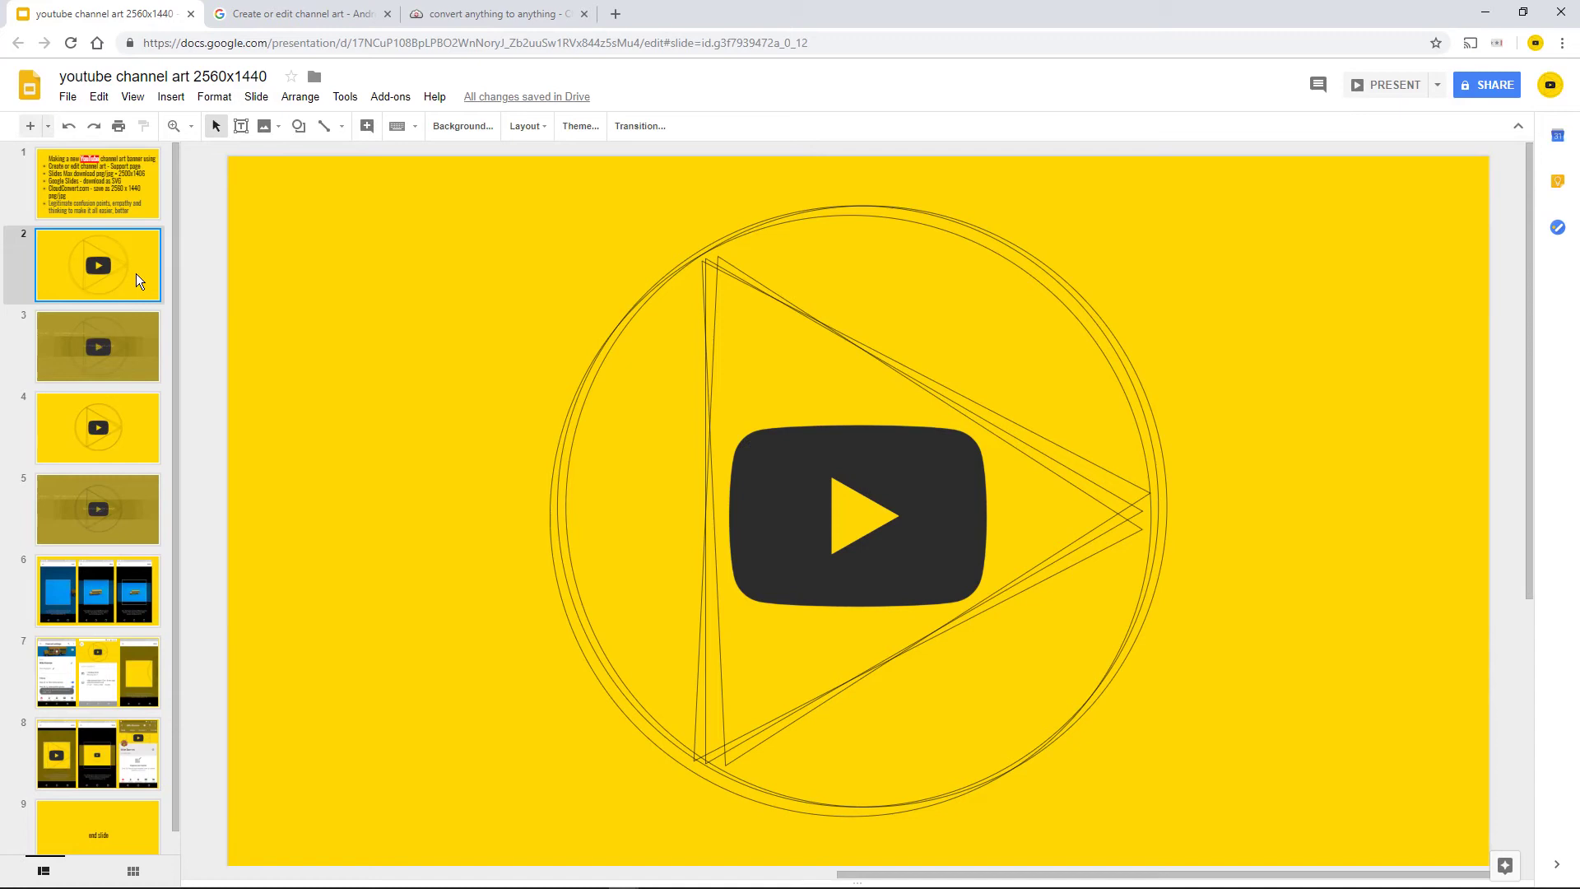
left_click(68, 100)
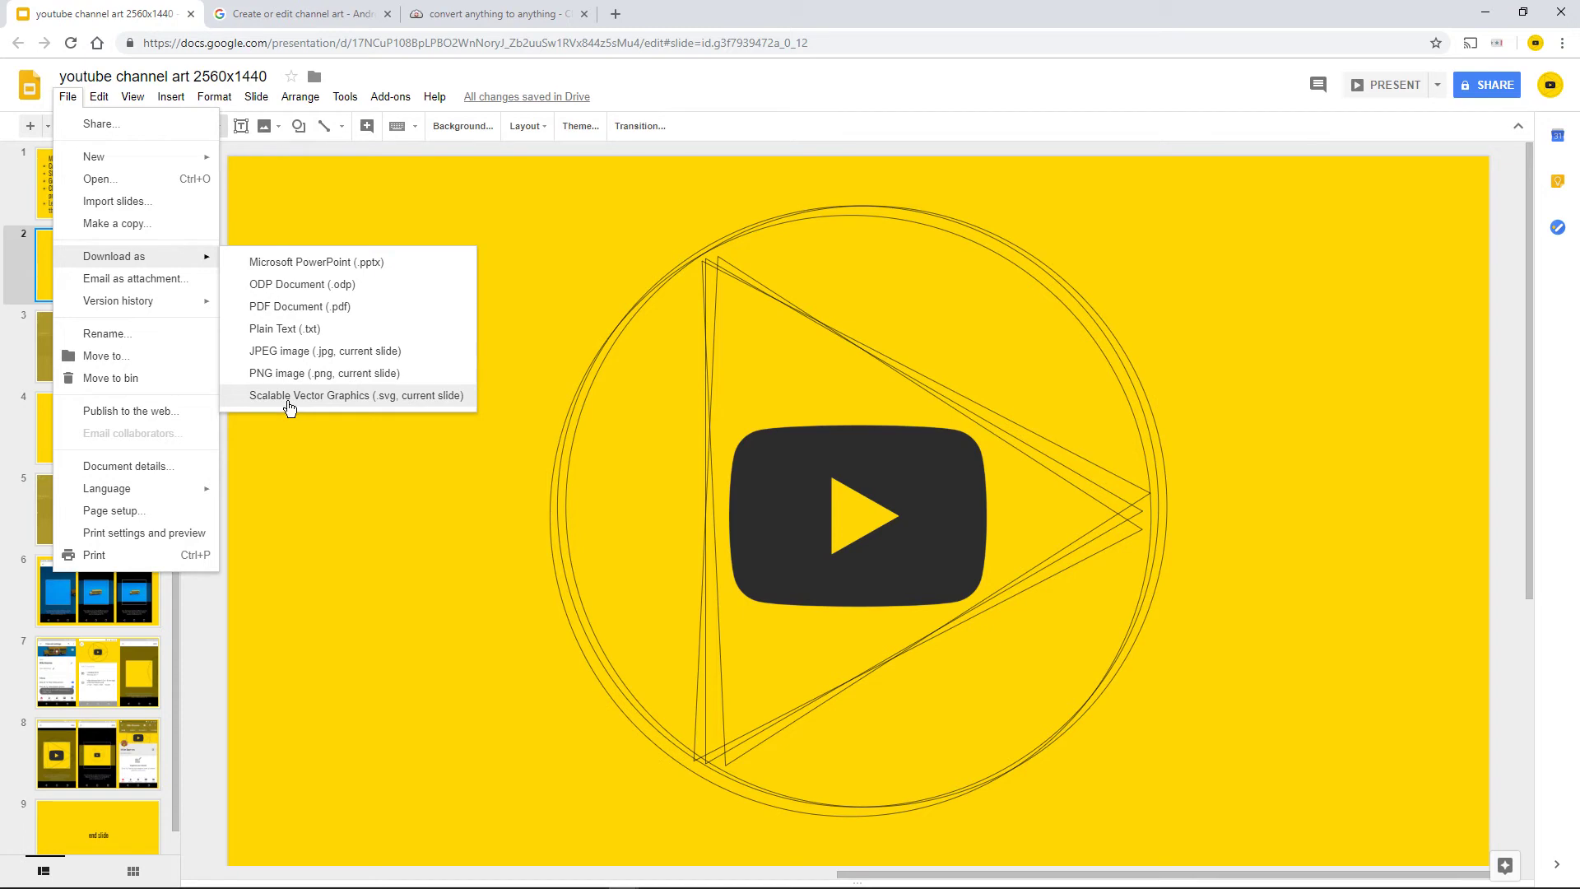
left_click(214, 618)
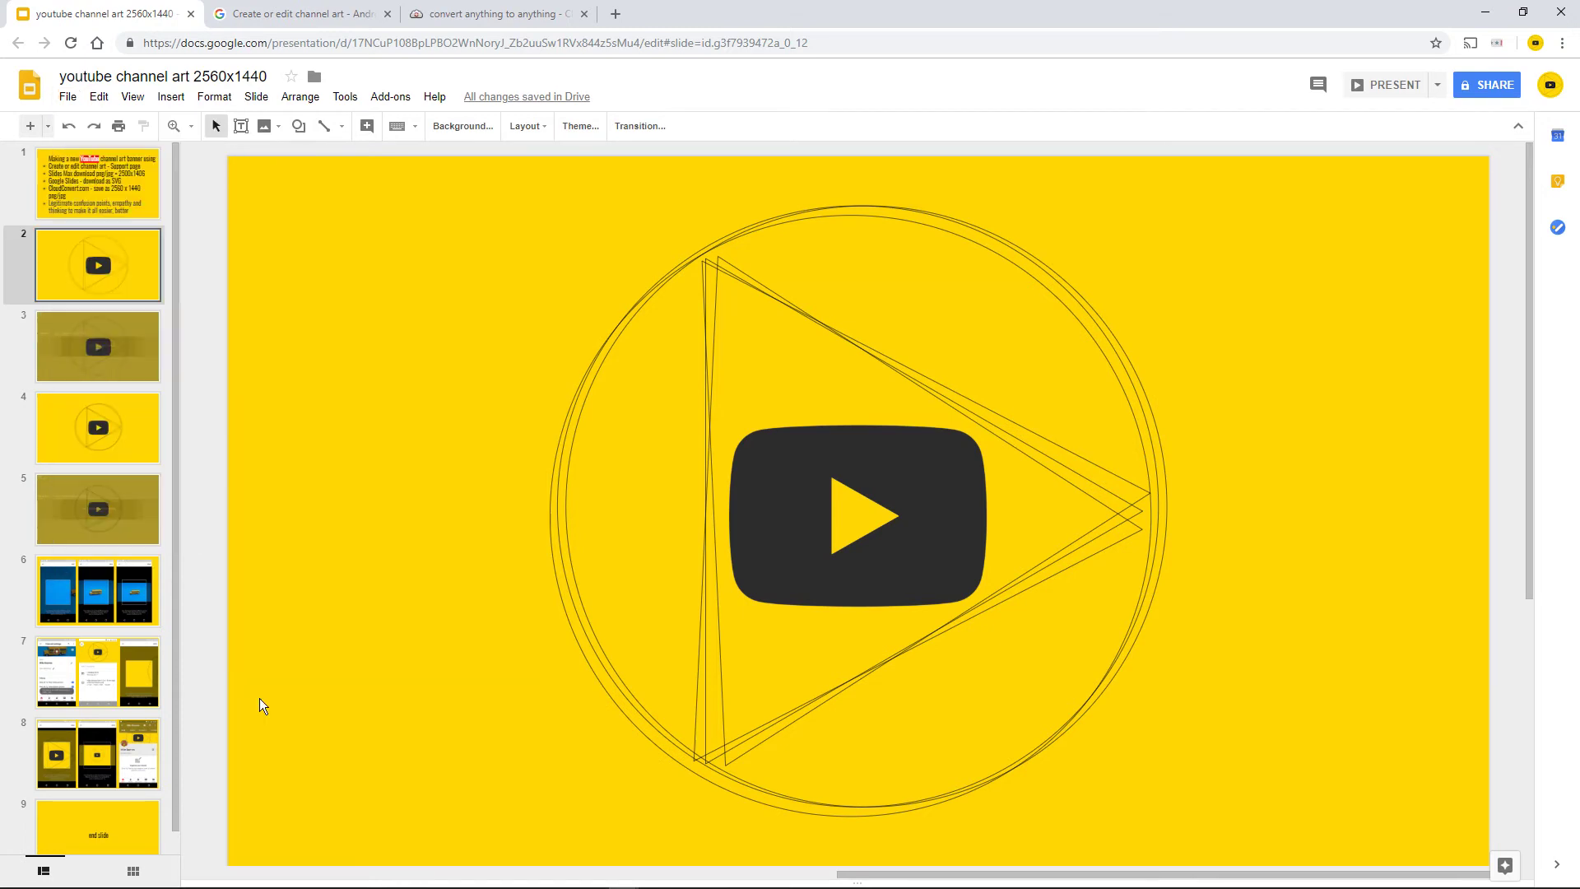
Step: Open the 202 KB youtube channel art 2560x1440.svg from Downloads with Google Chrome
left_click(197, 879)
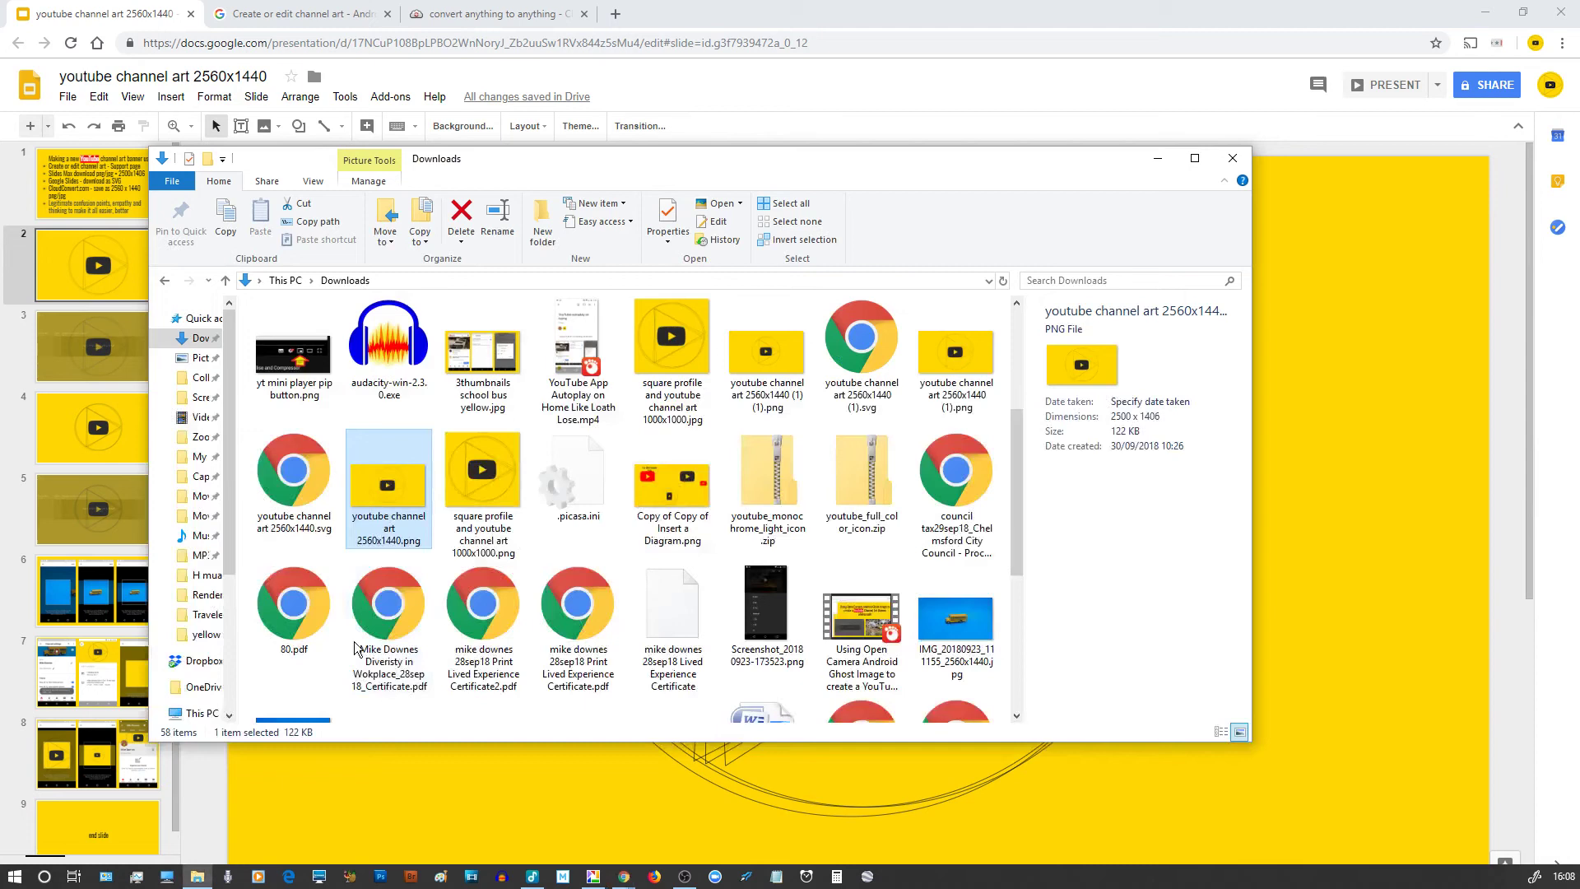
left_click(294, 472)
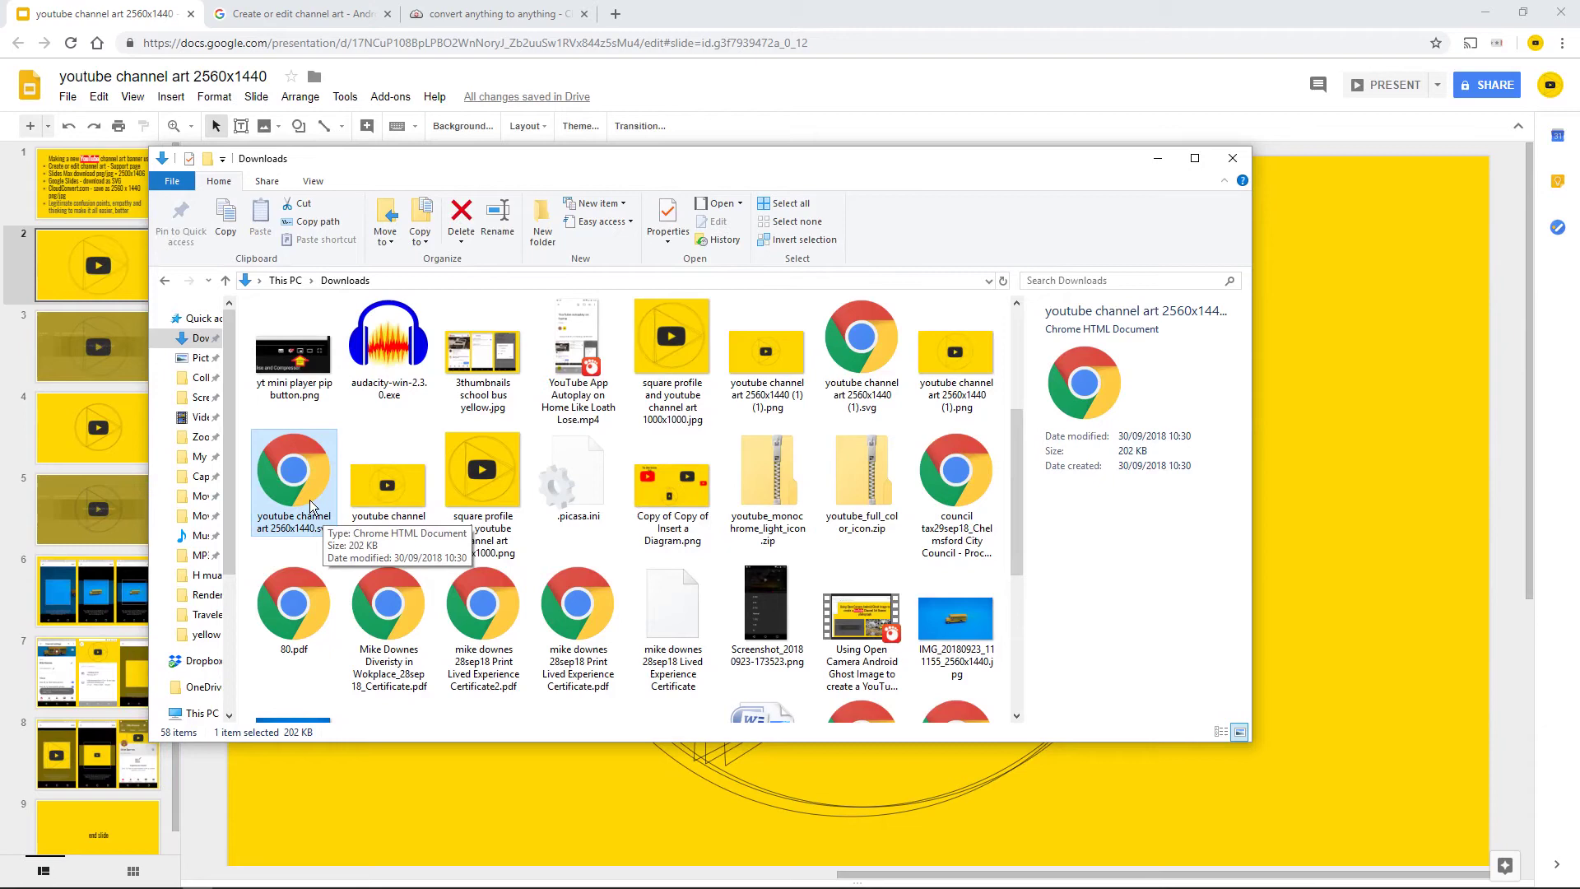
right_click(276, 461)
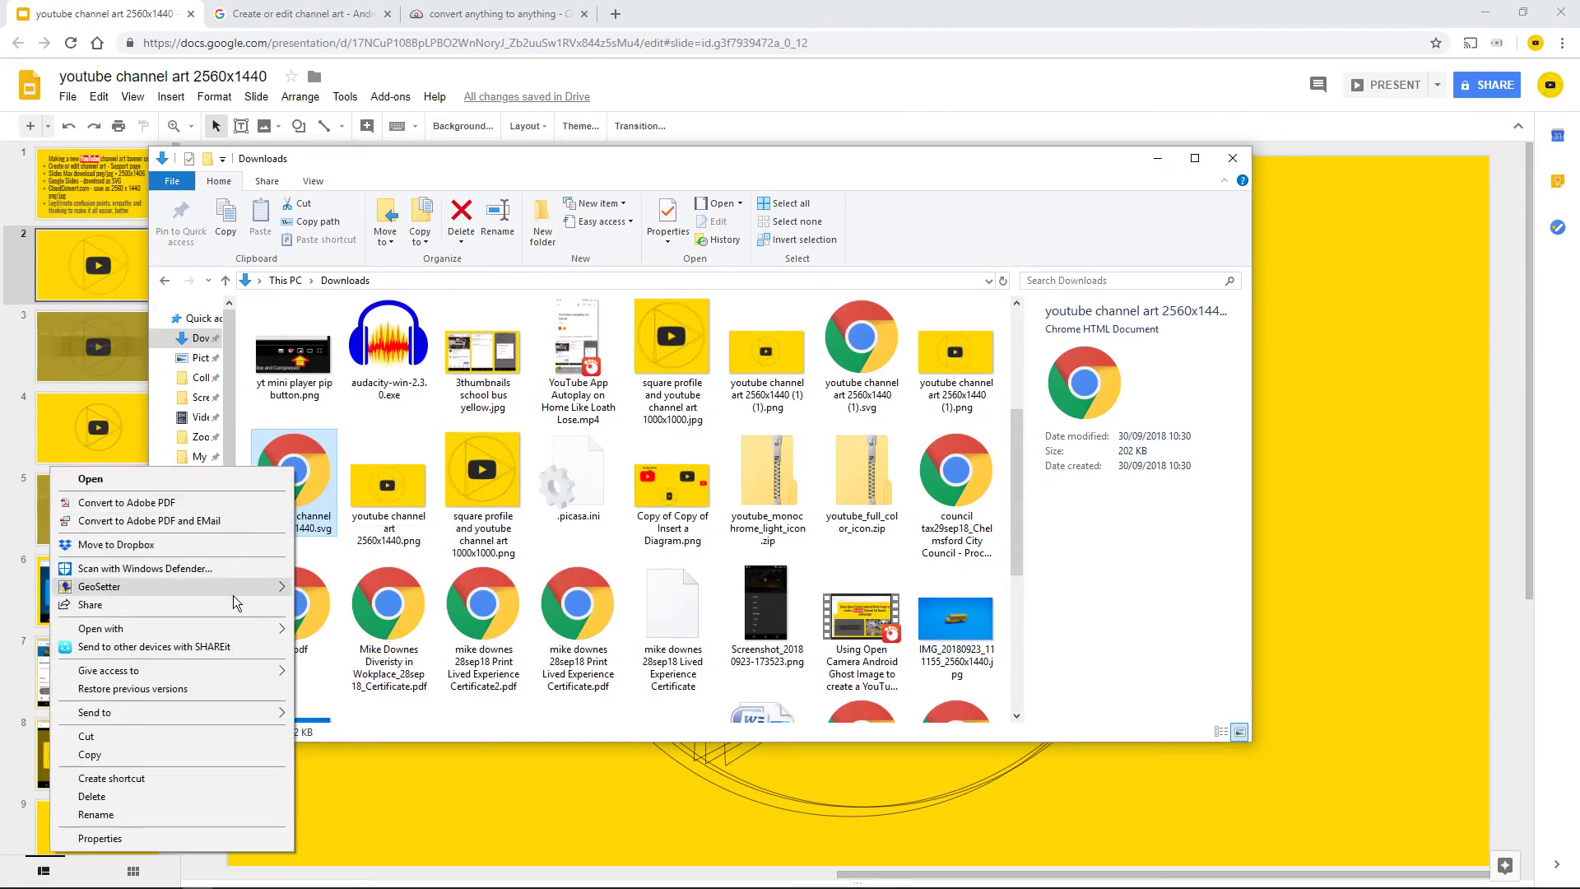
mouse_move(278, 640)
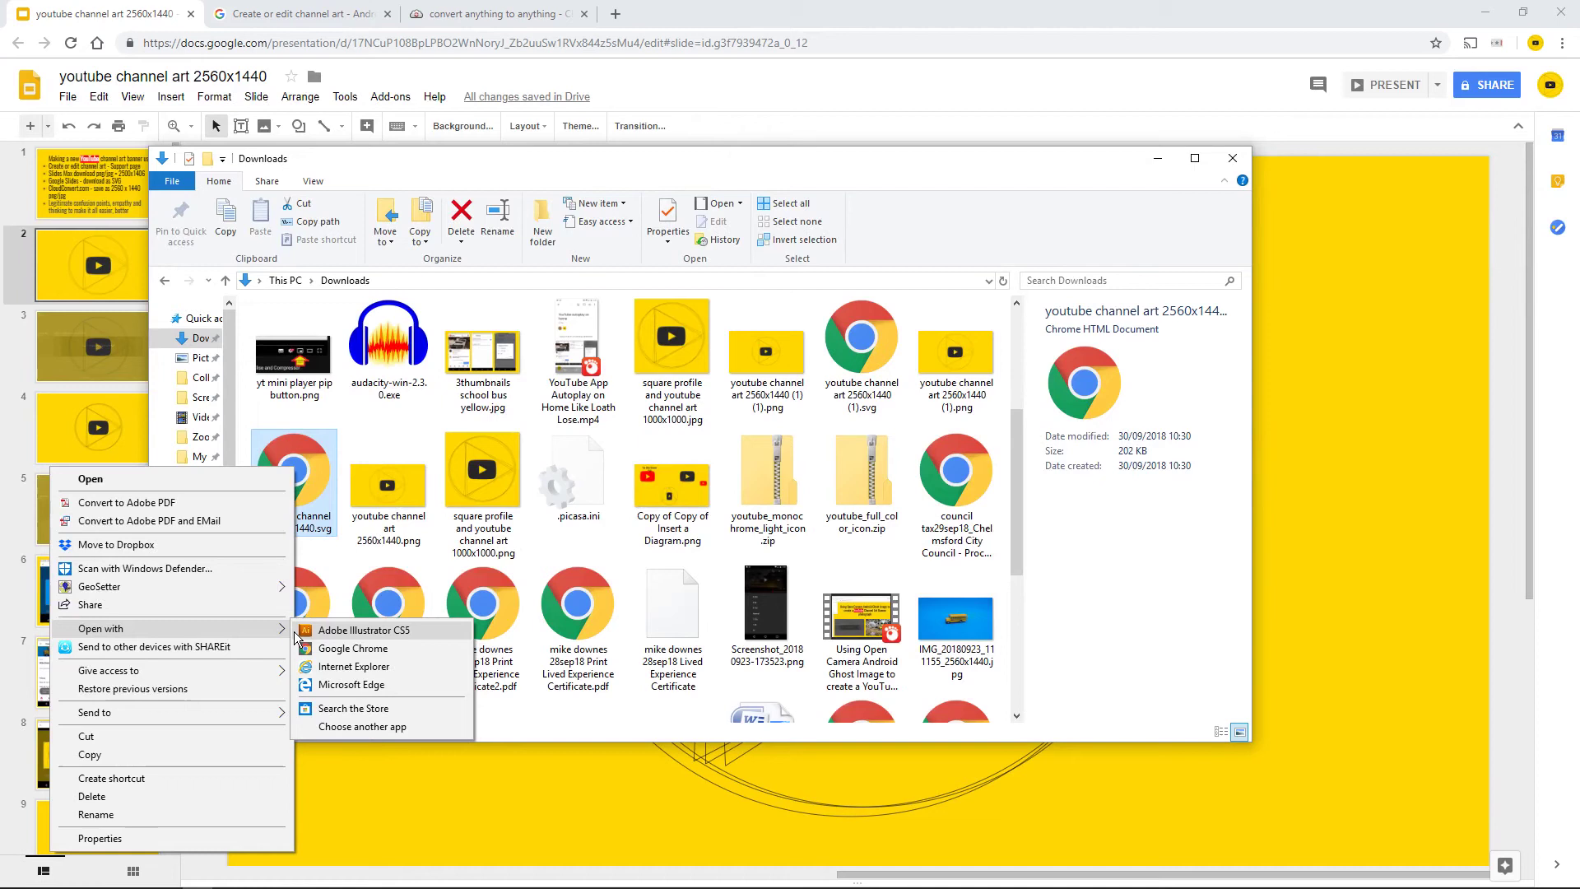
left_click(352, 649)
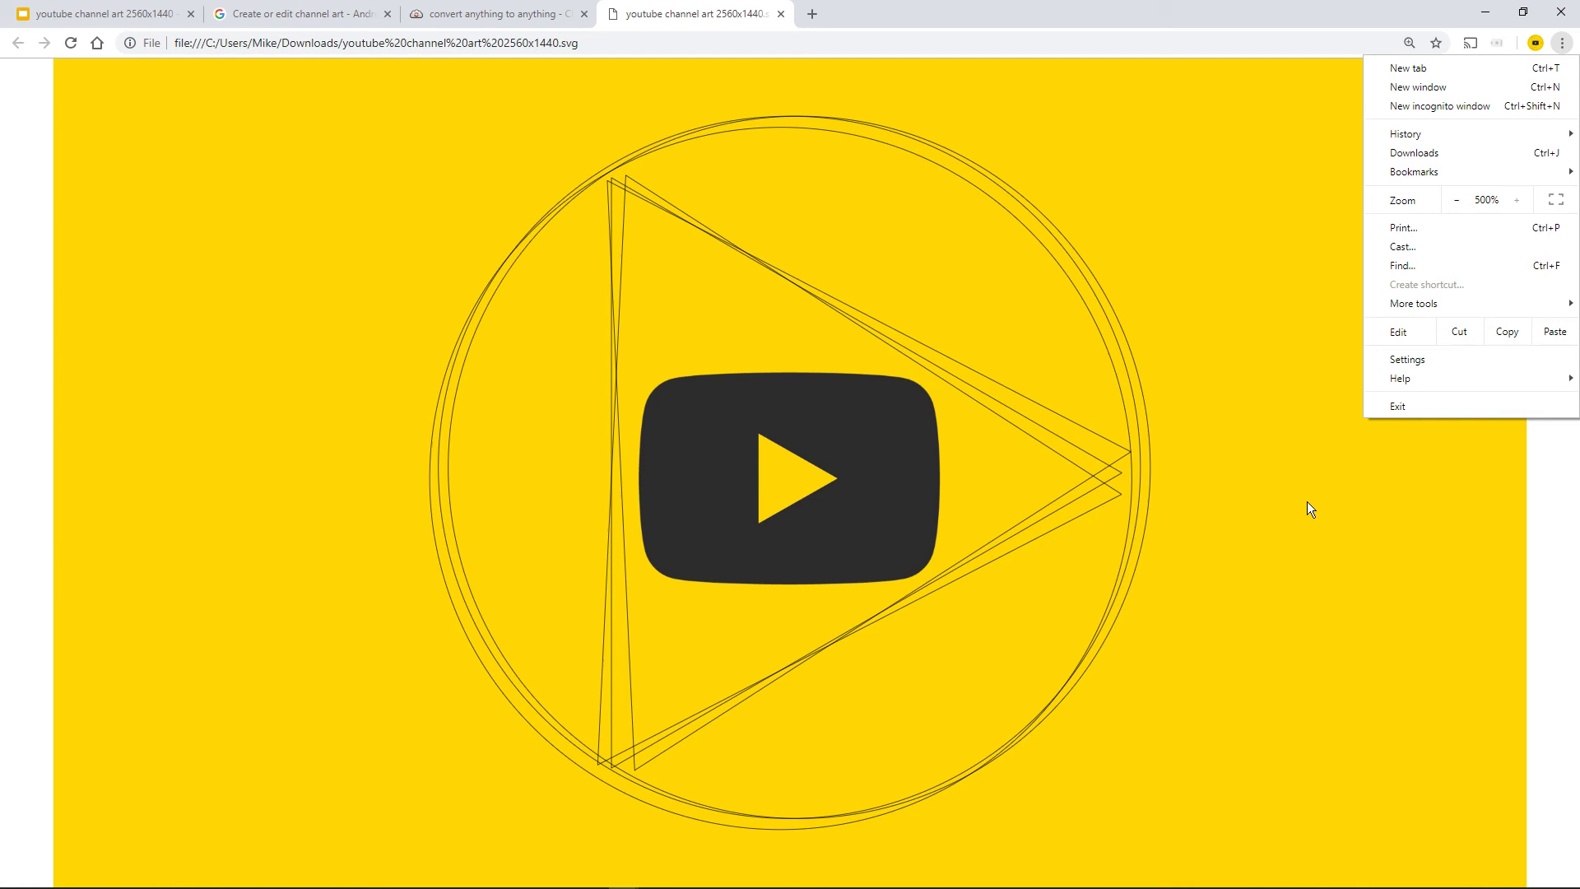
Step: Dismiss Chrome's three-dot menu while viewing the exported yellow SVG banner
left_click(1267, 444)
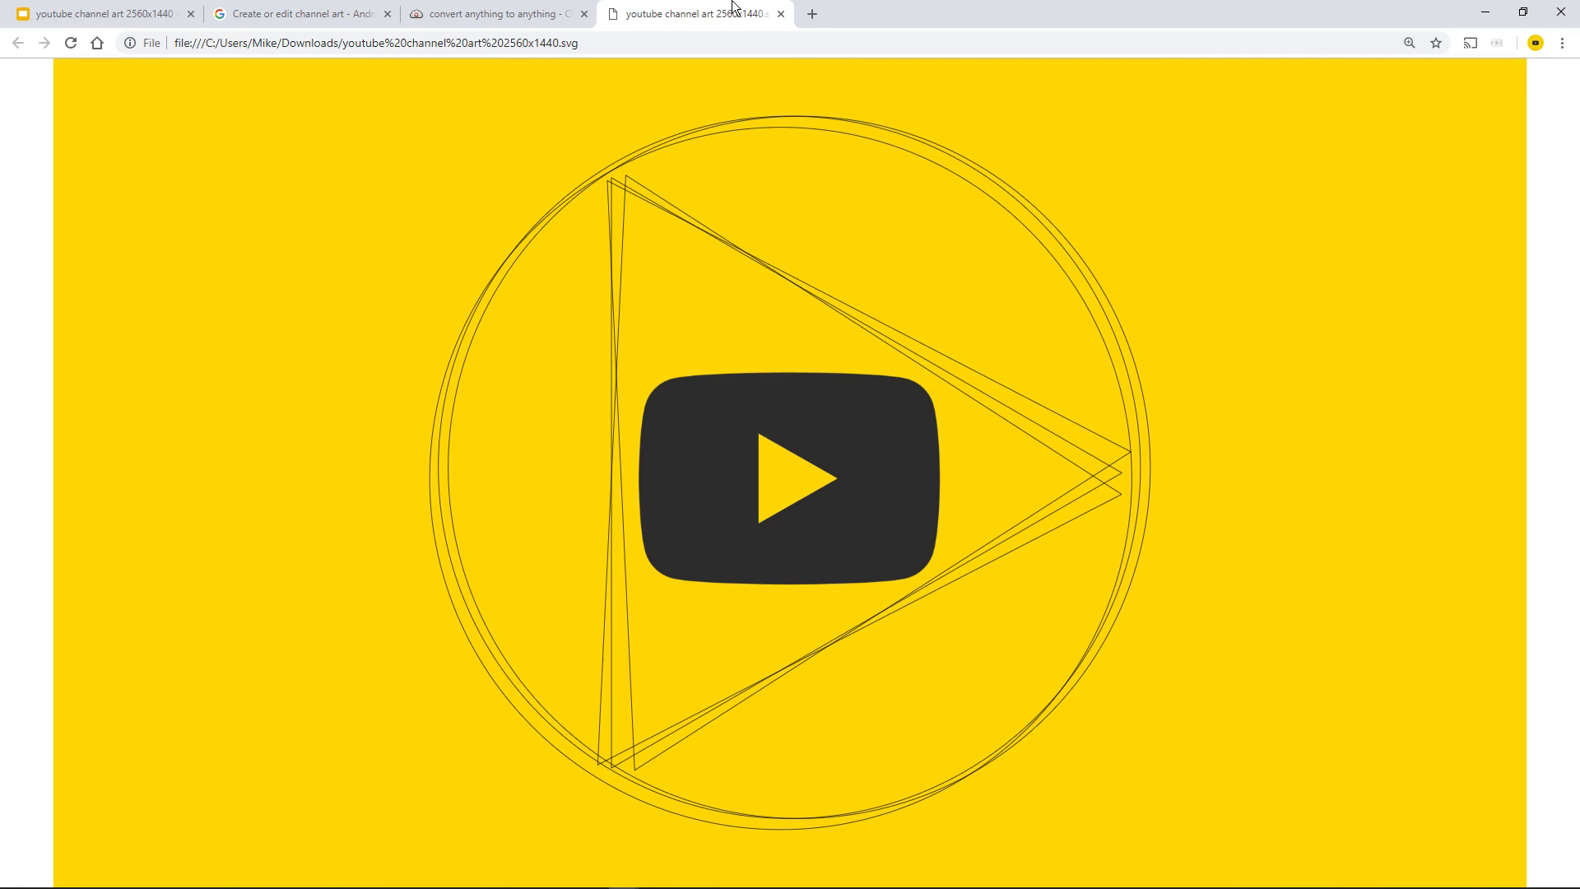
left_click(781, 15)
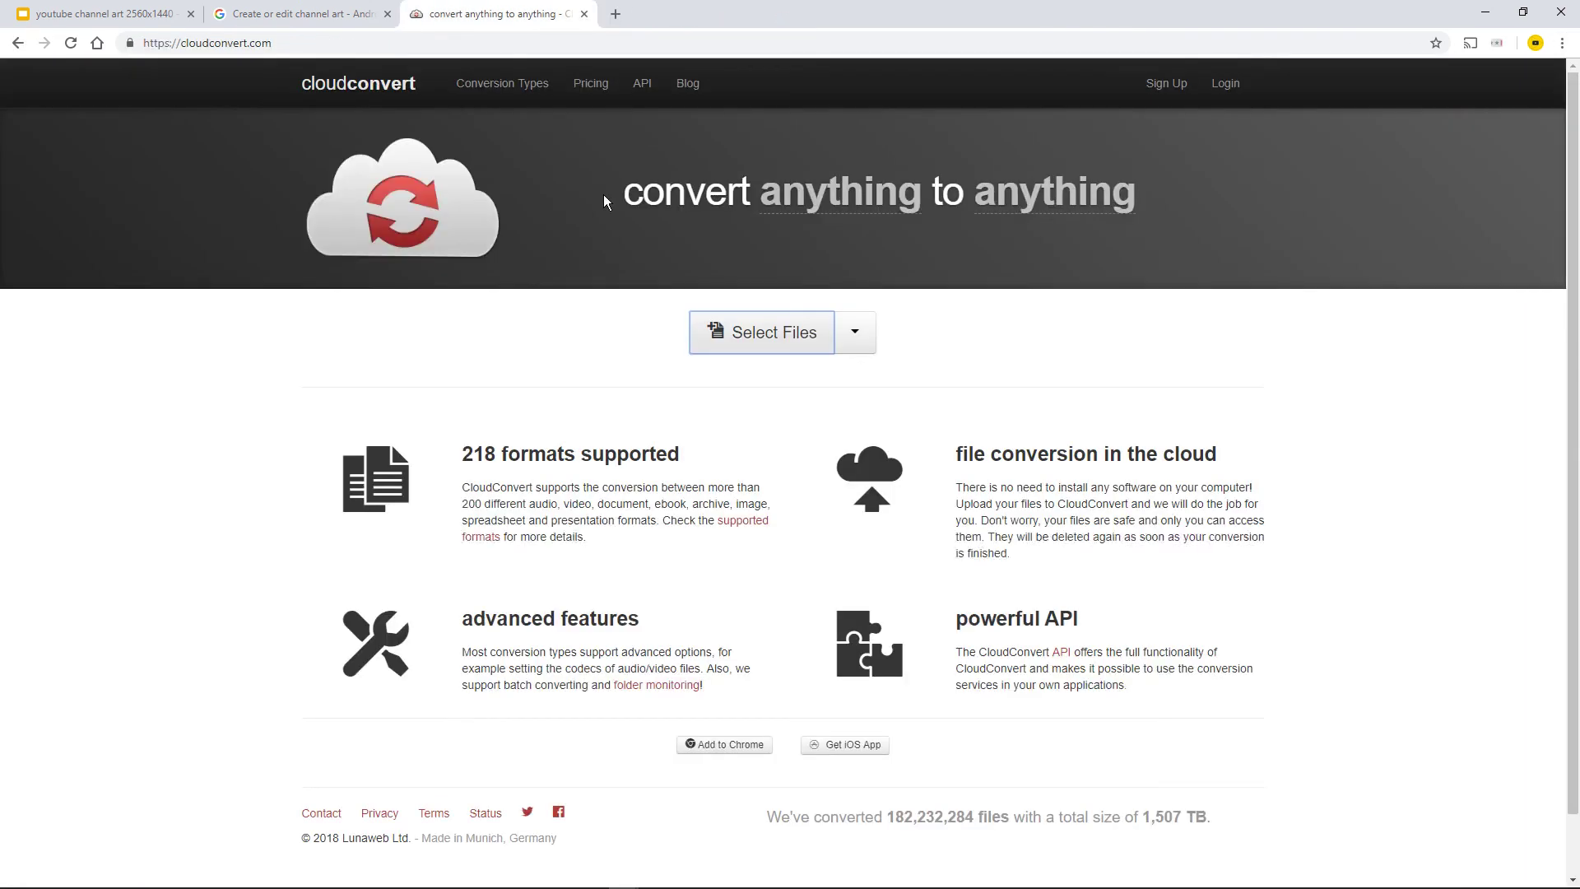
left_click(116, 14)
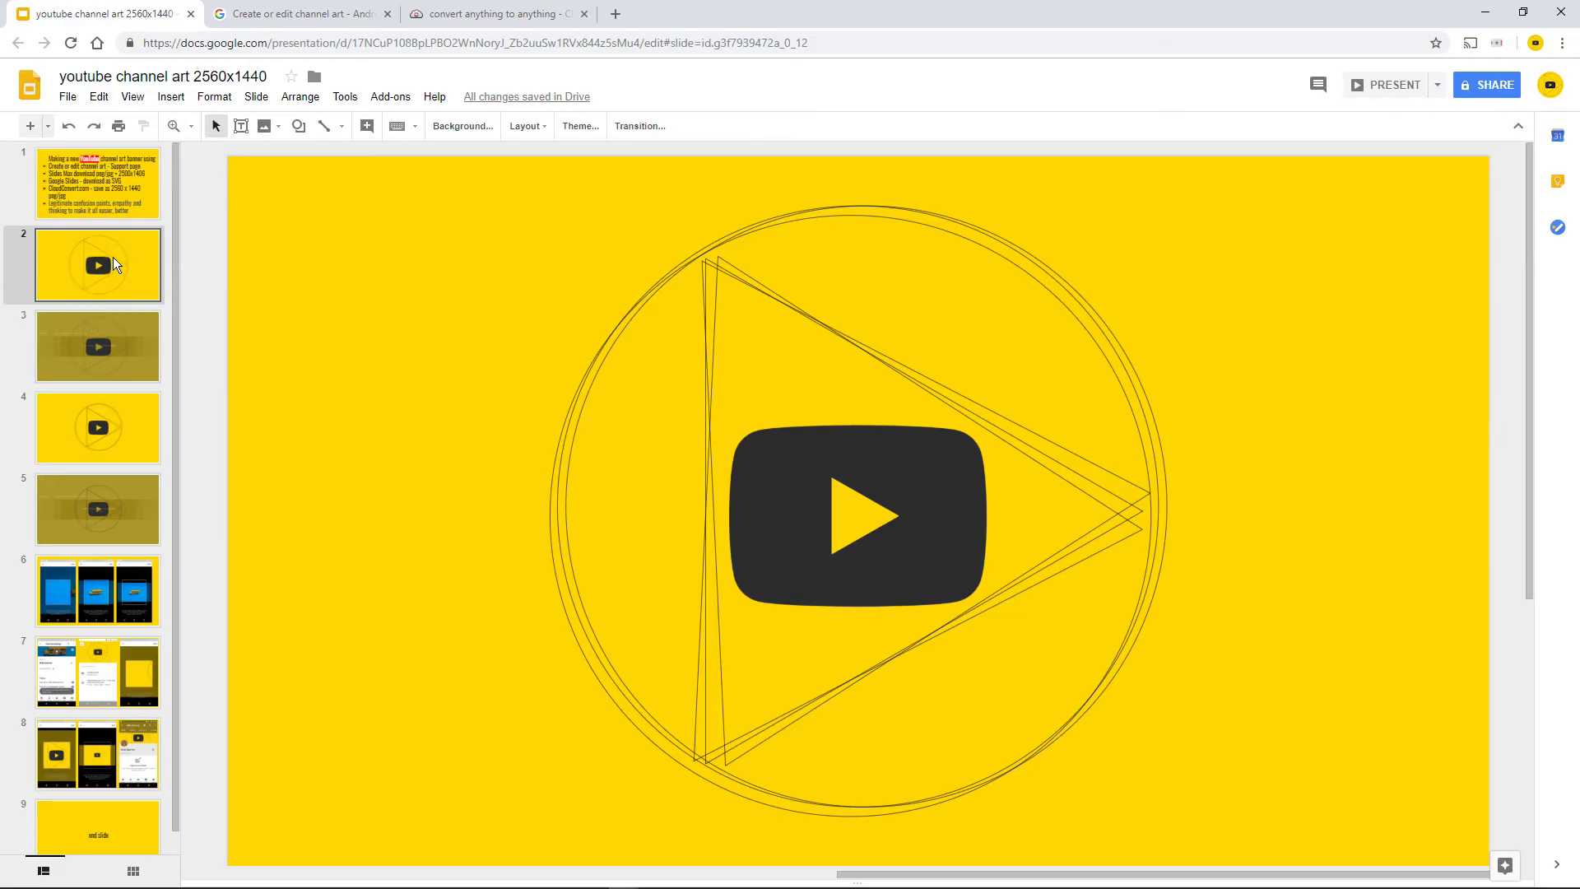
left_click(115, 193)
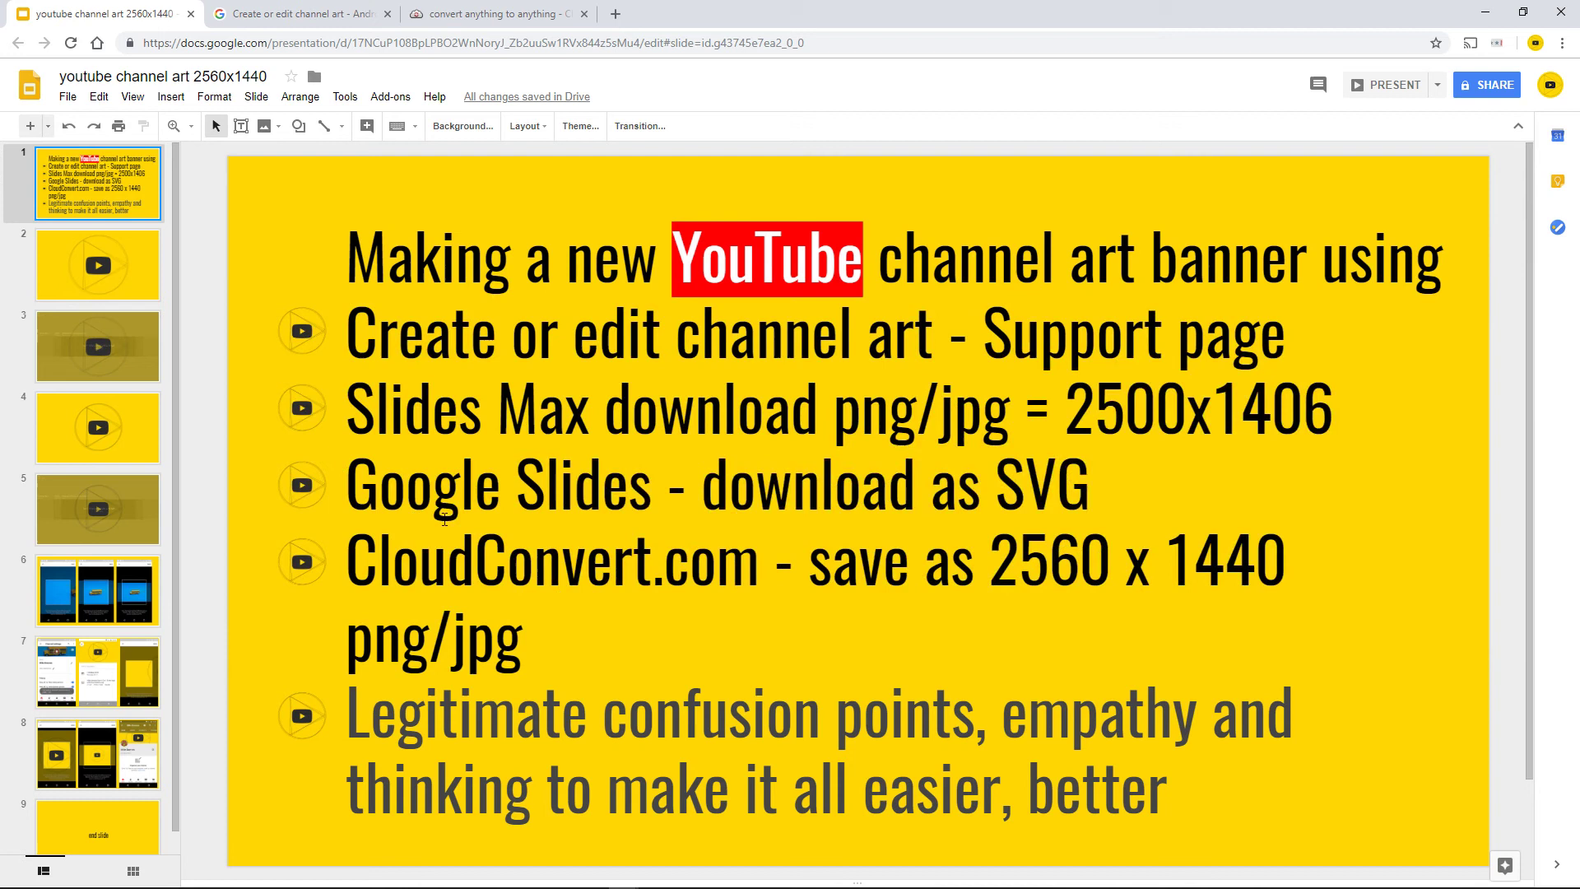
left_click_drag(347, 566, 758, 568)
left_click(499, 18)
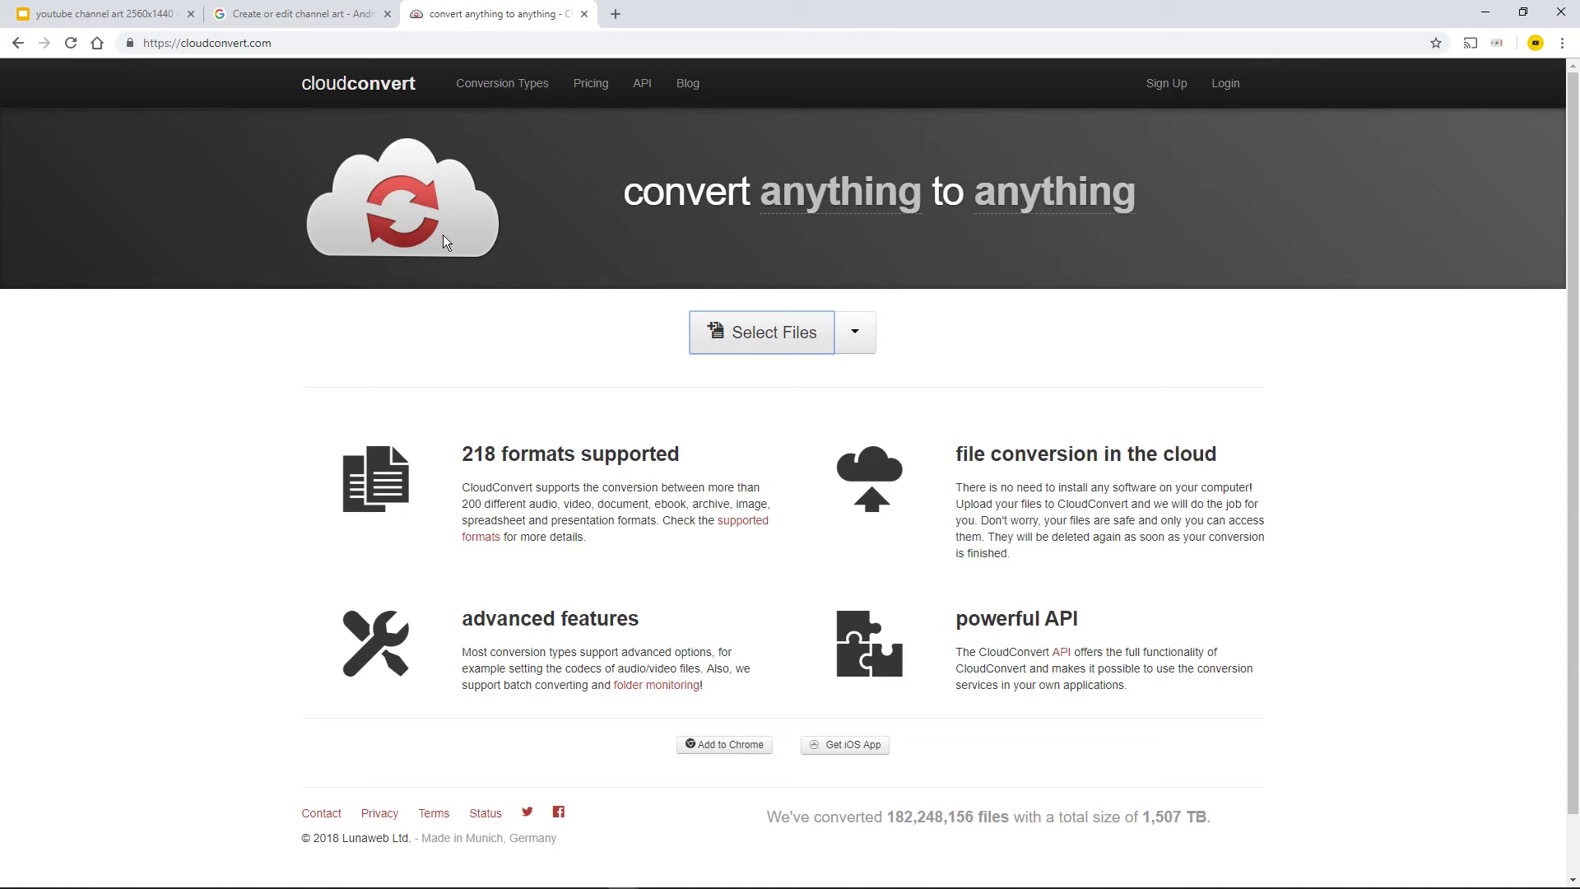
Step: Upload youtube channel art 2560x1440 (2).svg from Downloads to CloudConvert
left_click(753, 339)
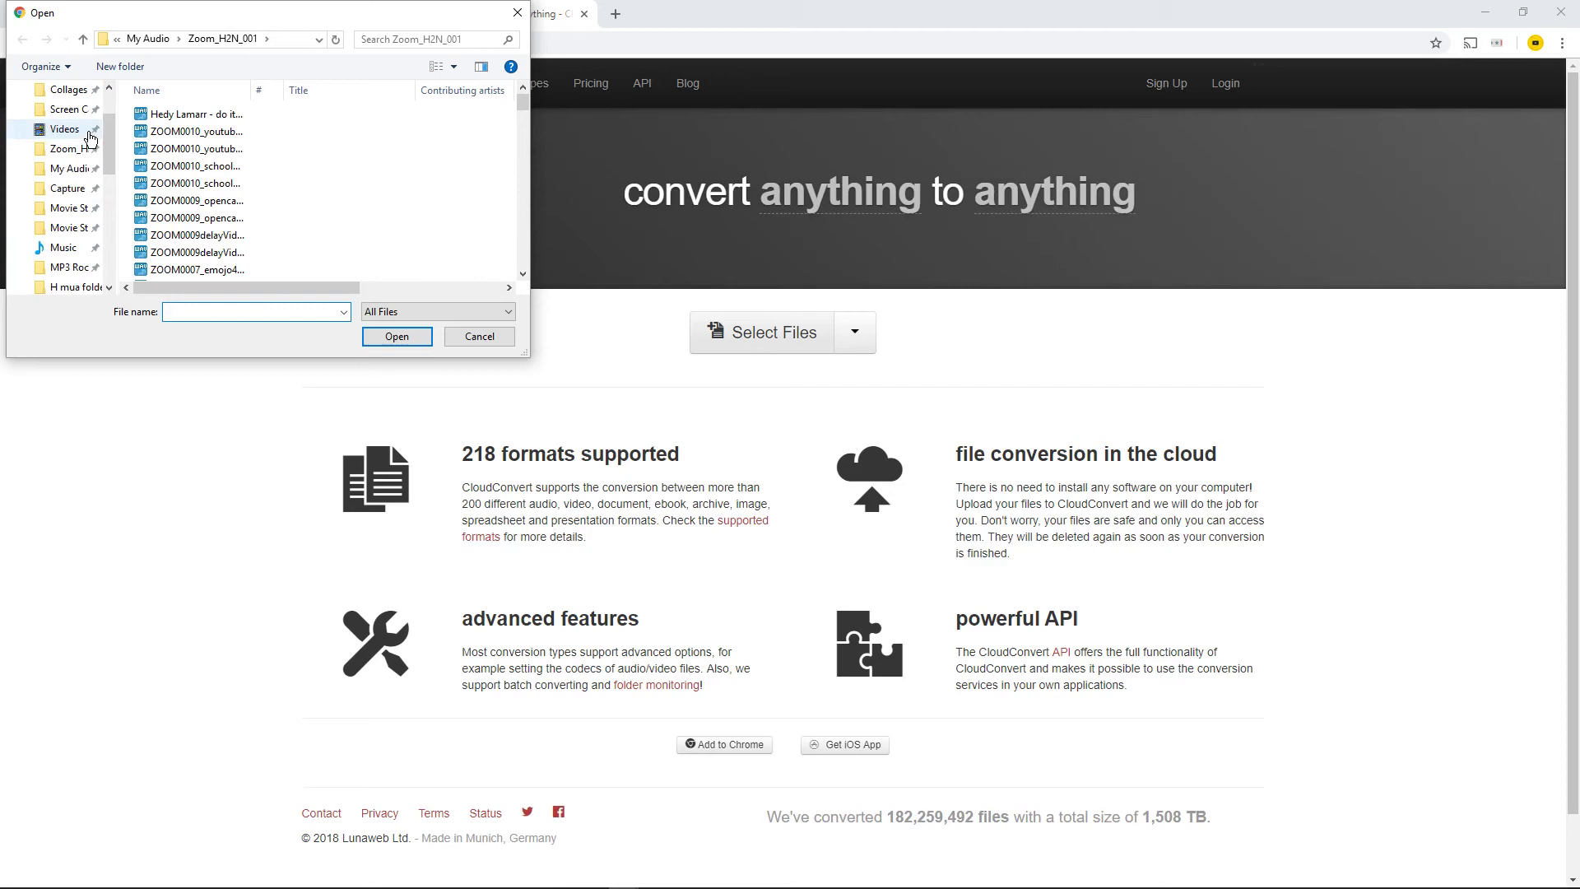
left_click(70, 123)
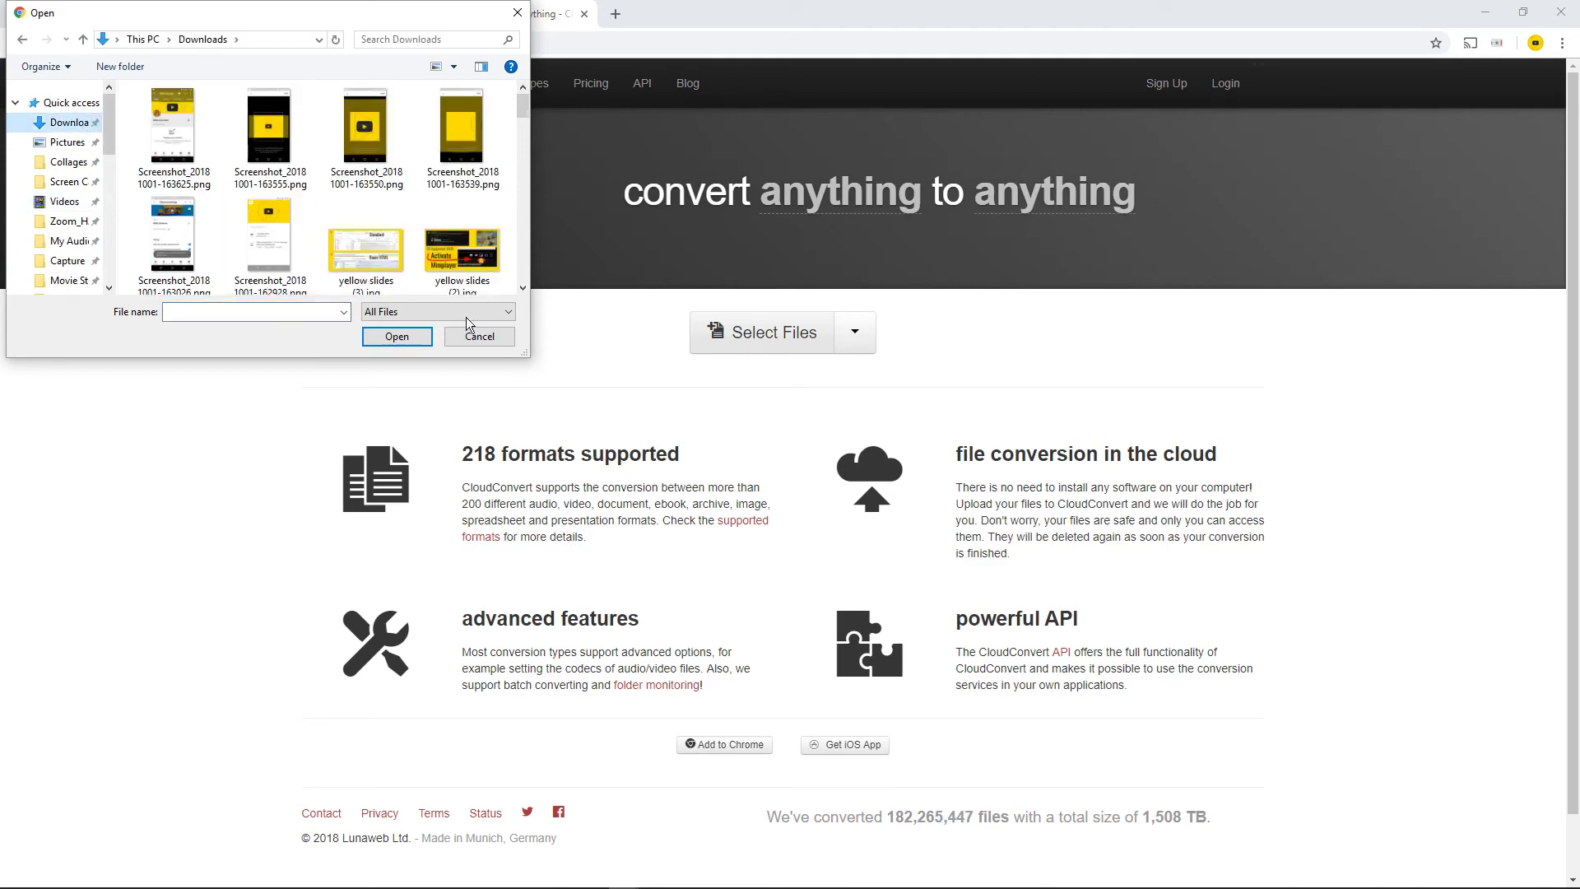
left_click_drag(524, 357, 981, 549)
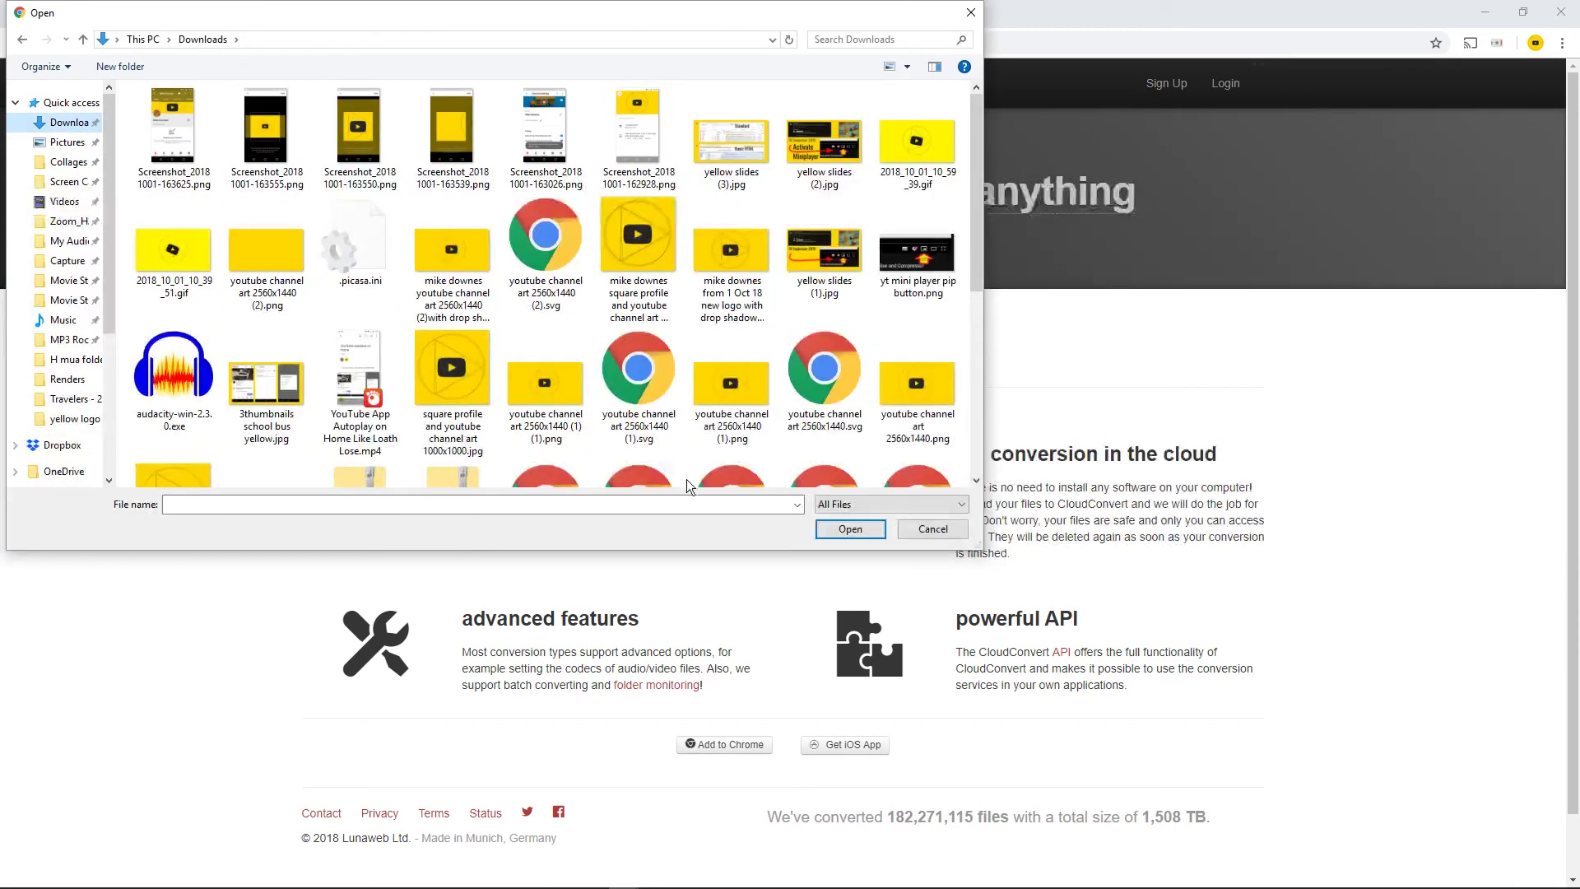
left_click(543, 236)
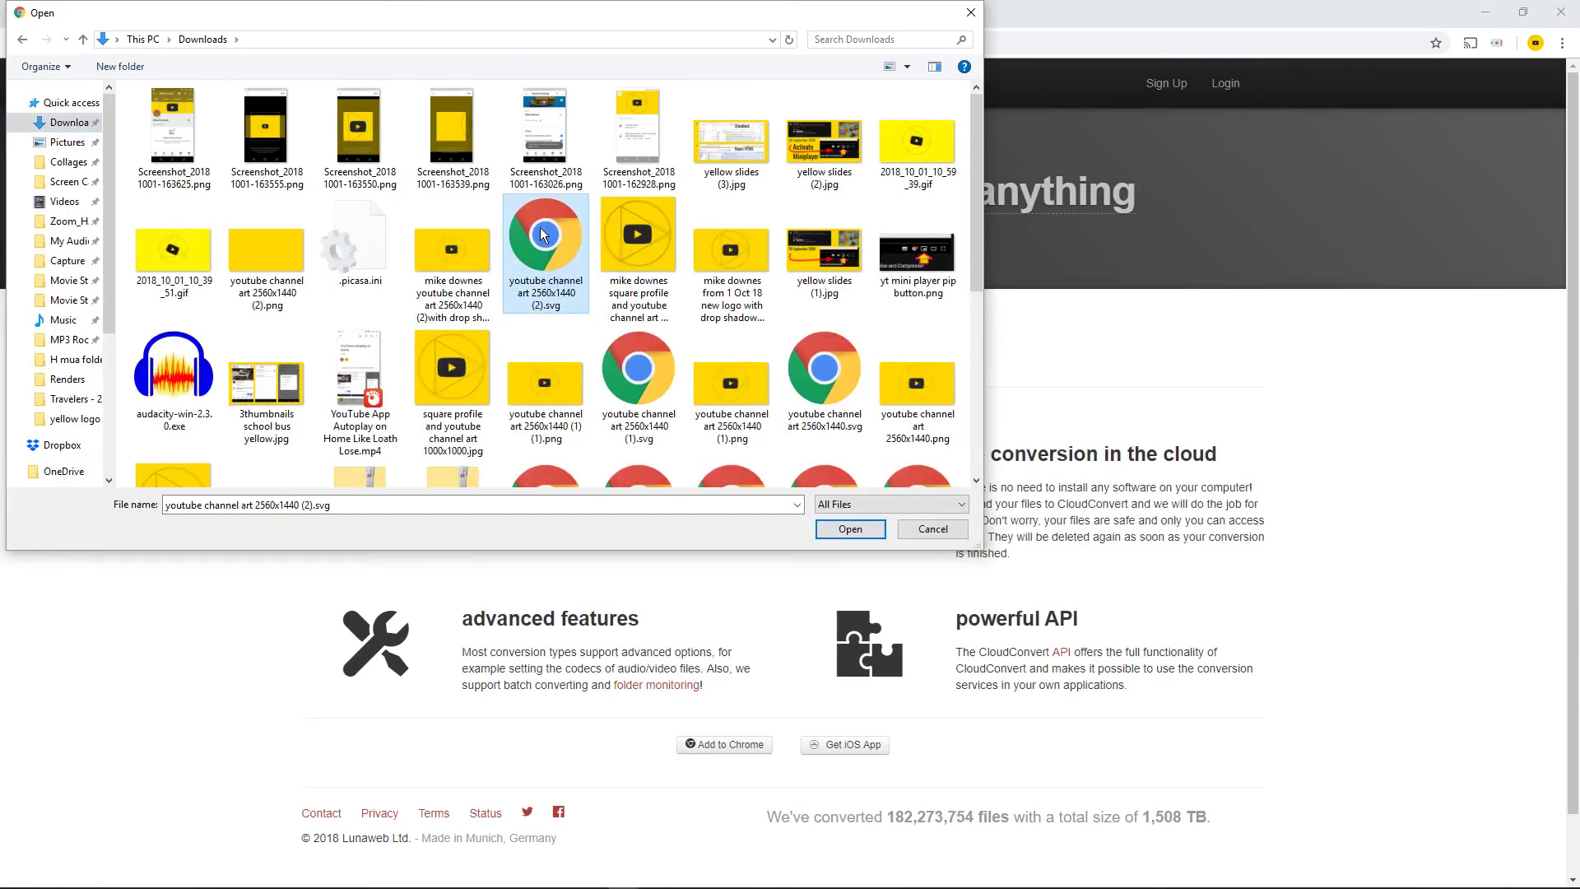
left_click(819, 527)
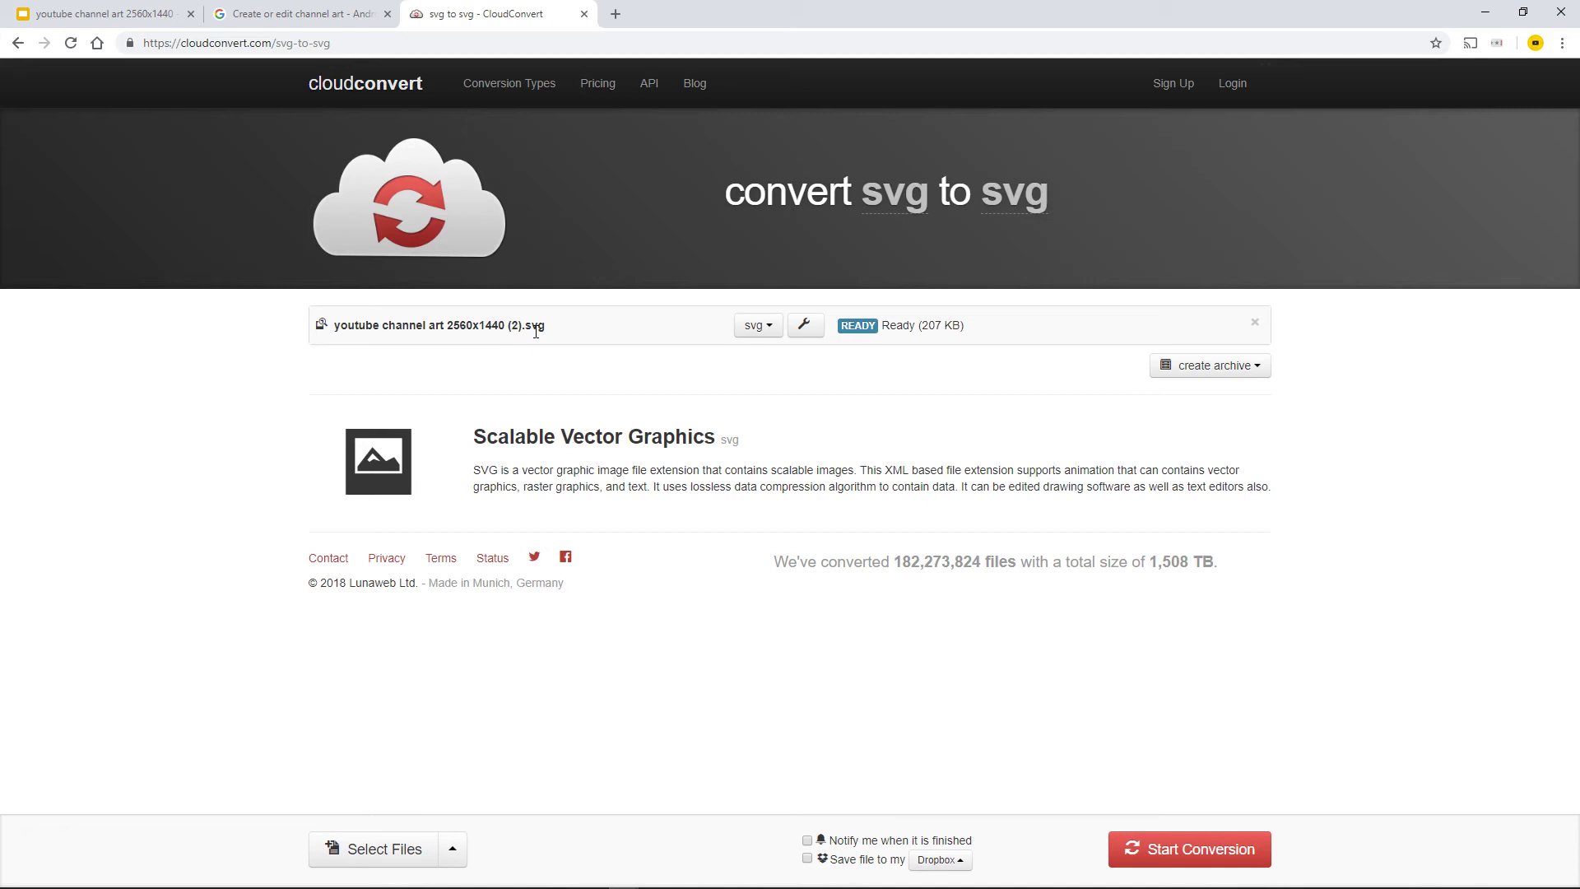
Step: Set the output format to png
left_click(755, 328)
mouse_move(753, 424)
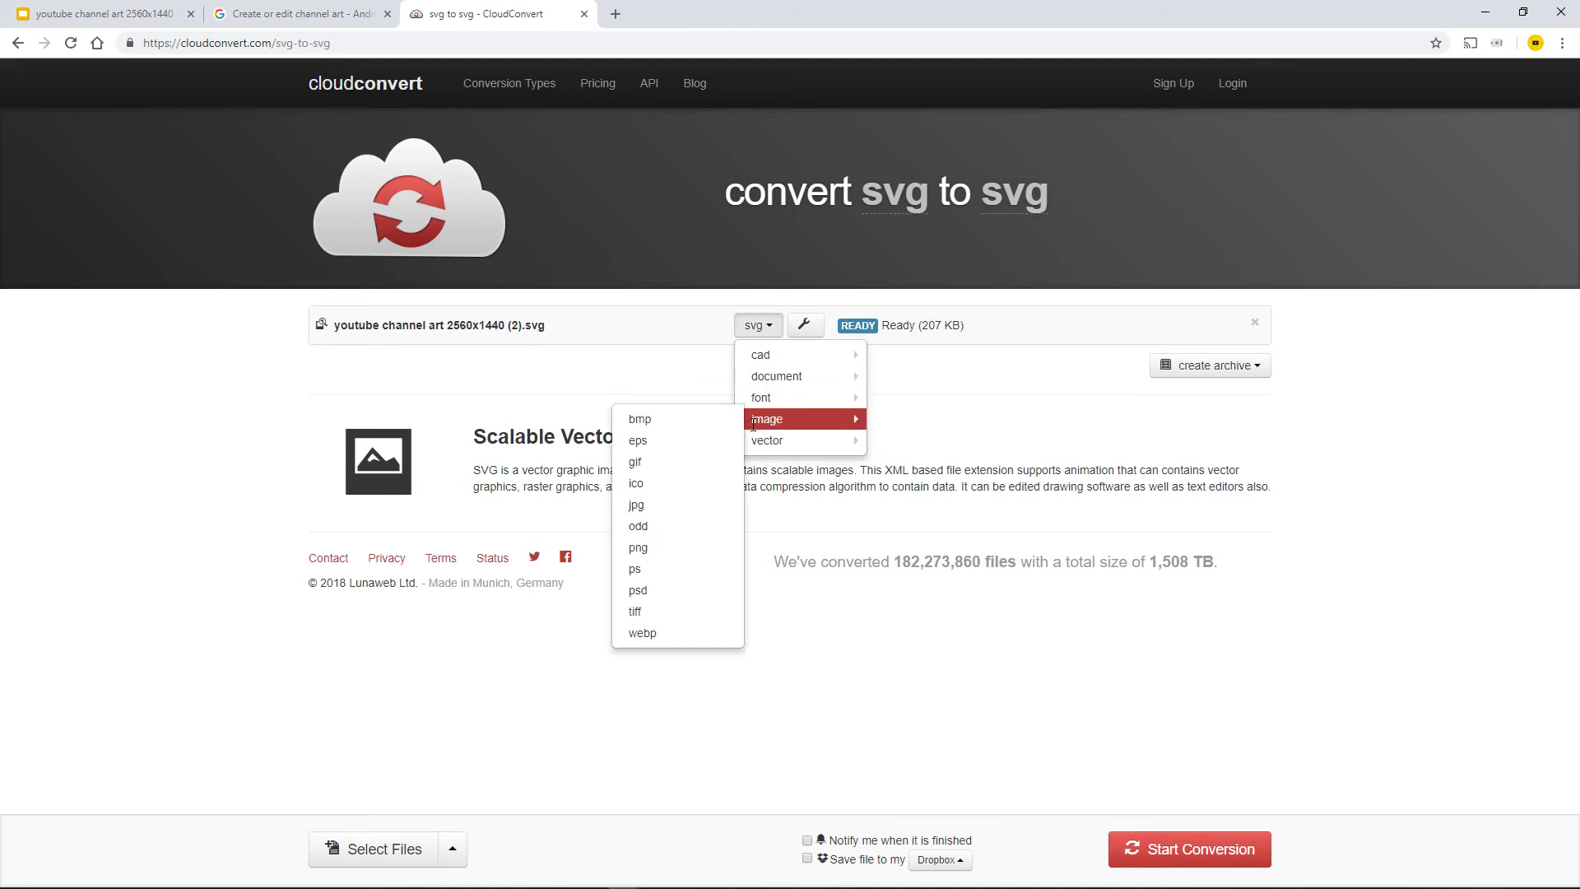
left_click(638, 549)
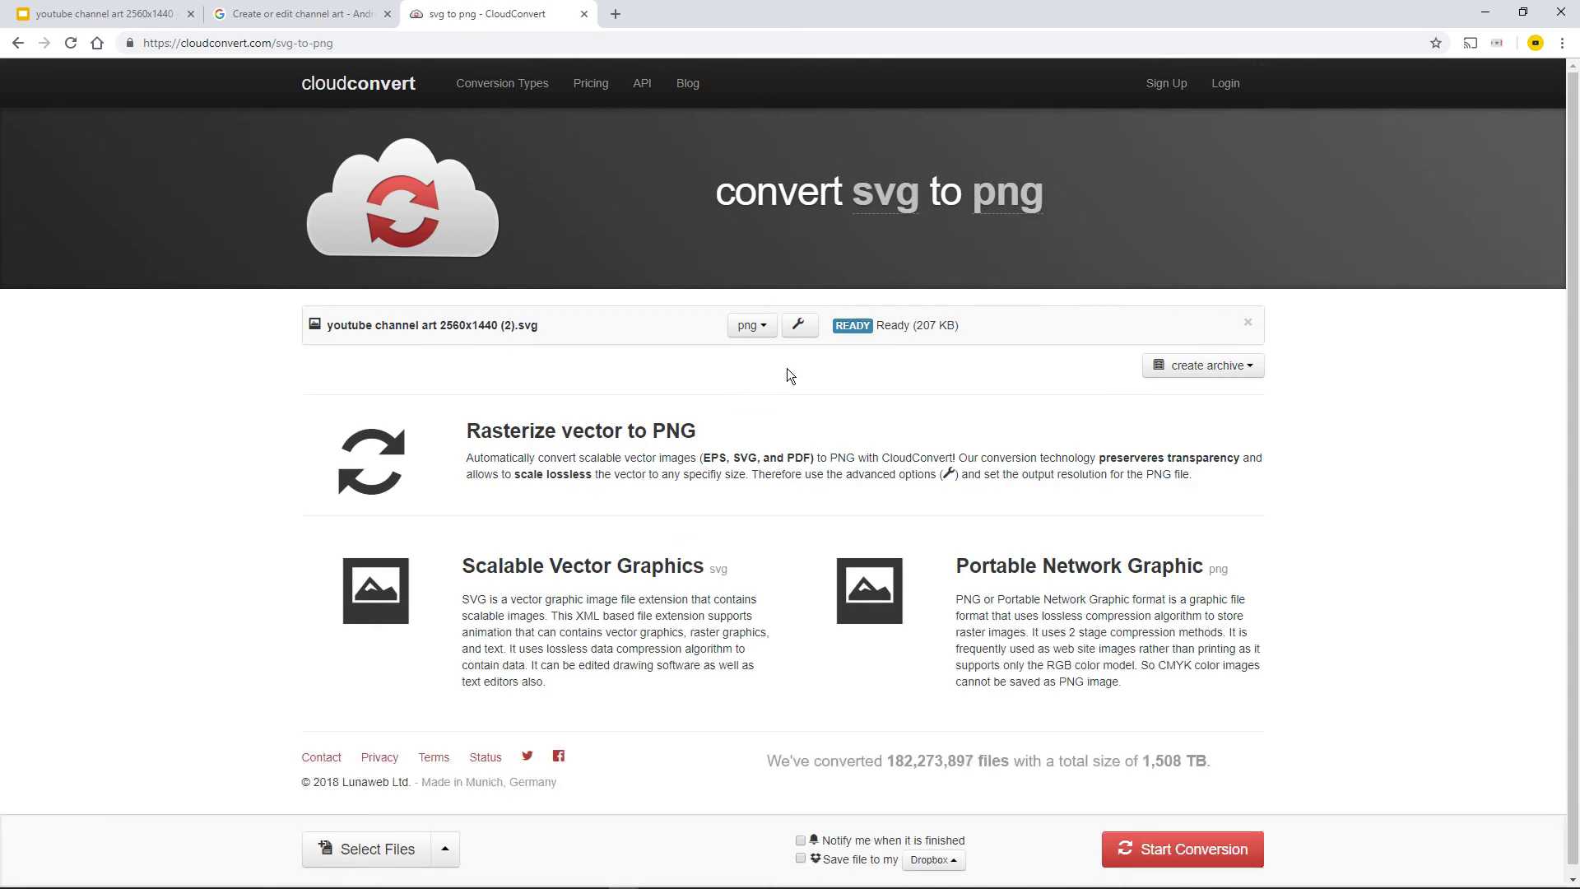
Step: Set a custom output resolution of width 2560 and height 1440
left_click(797, 328)
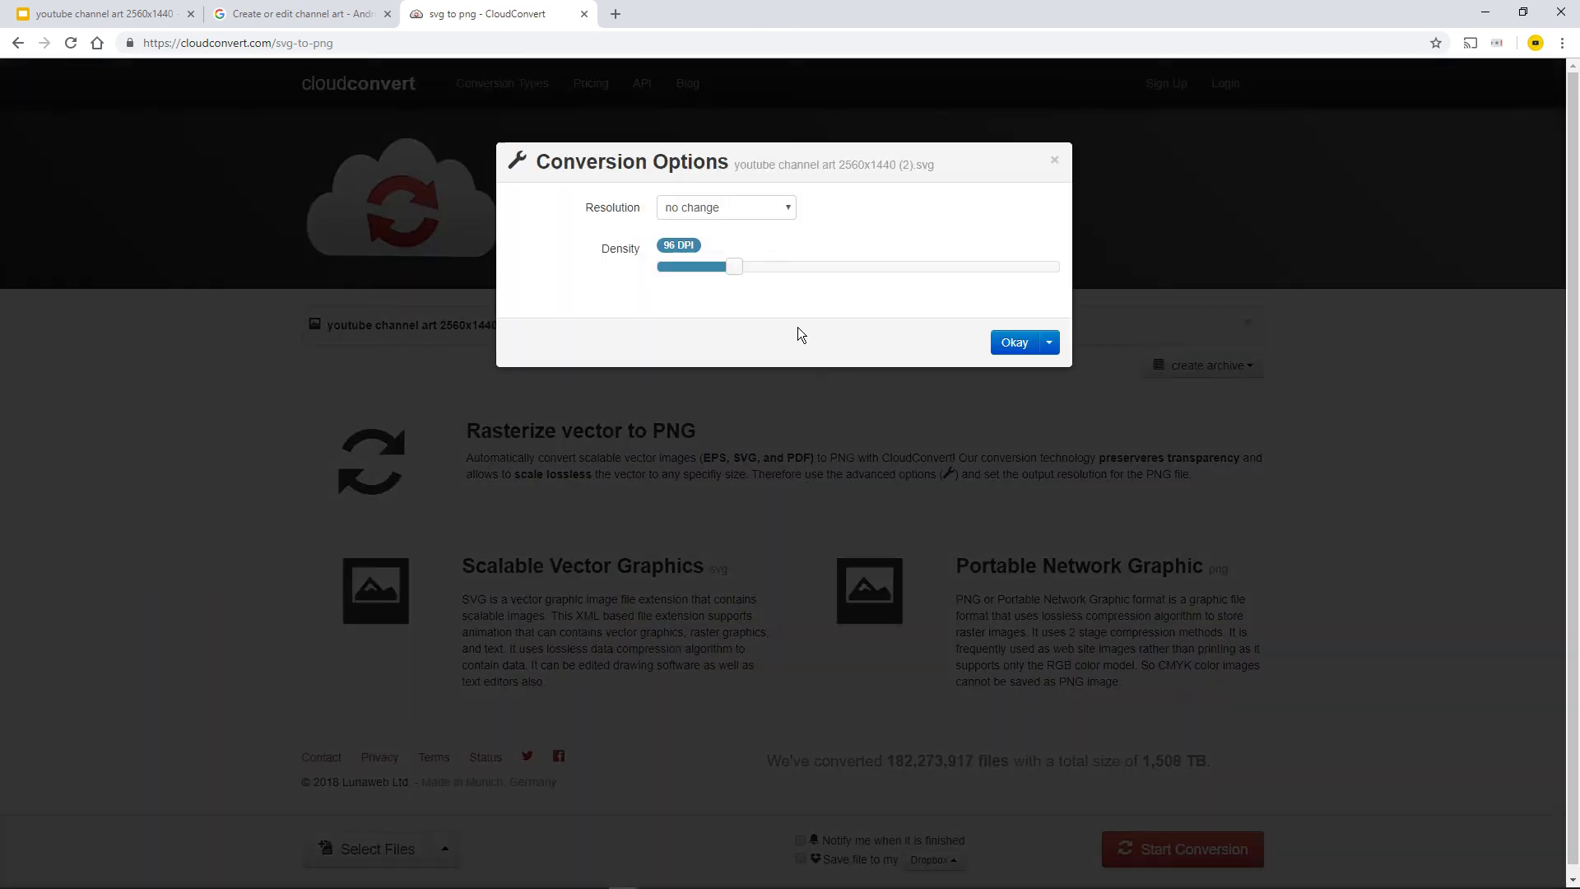
left_click(709, 210)
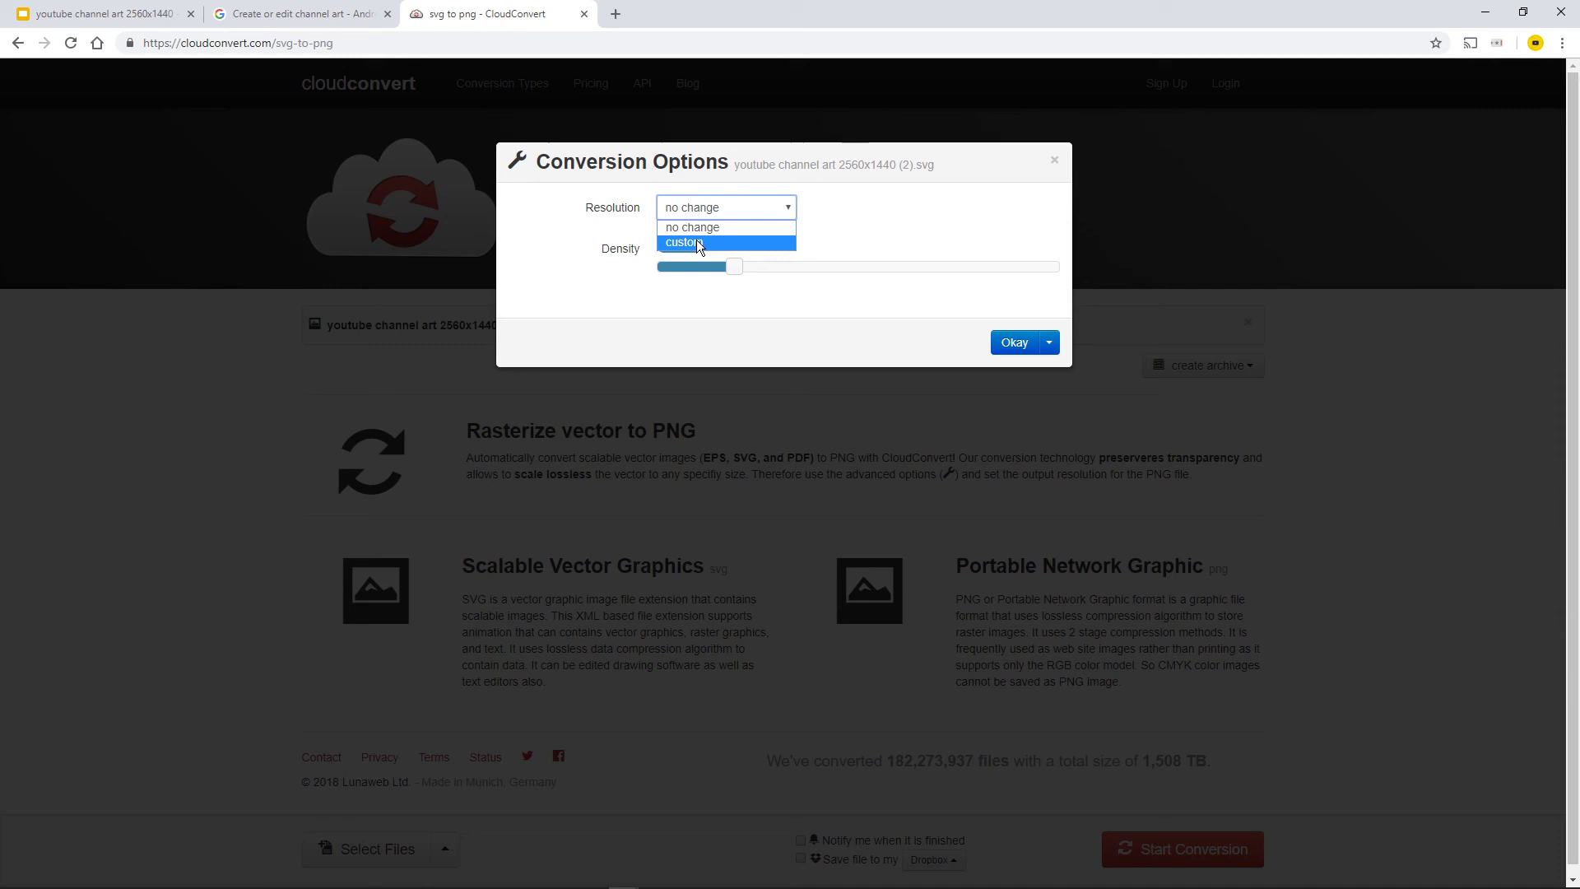
left_click(697, 242)
left_click(713, 252)
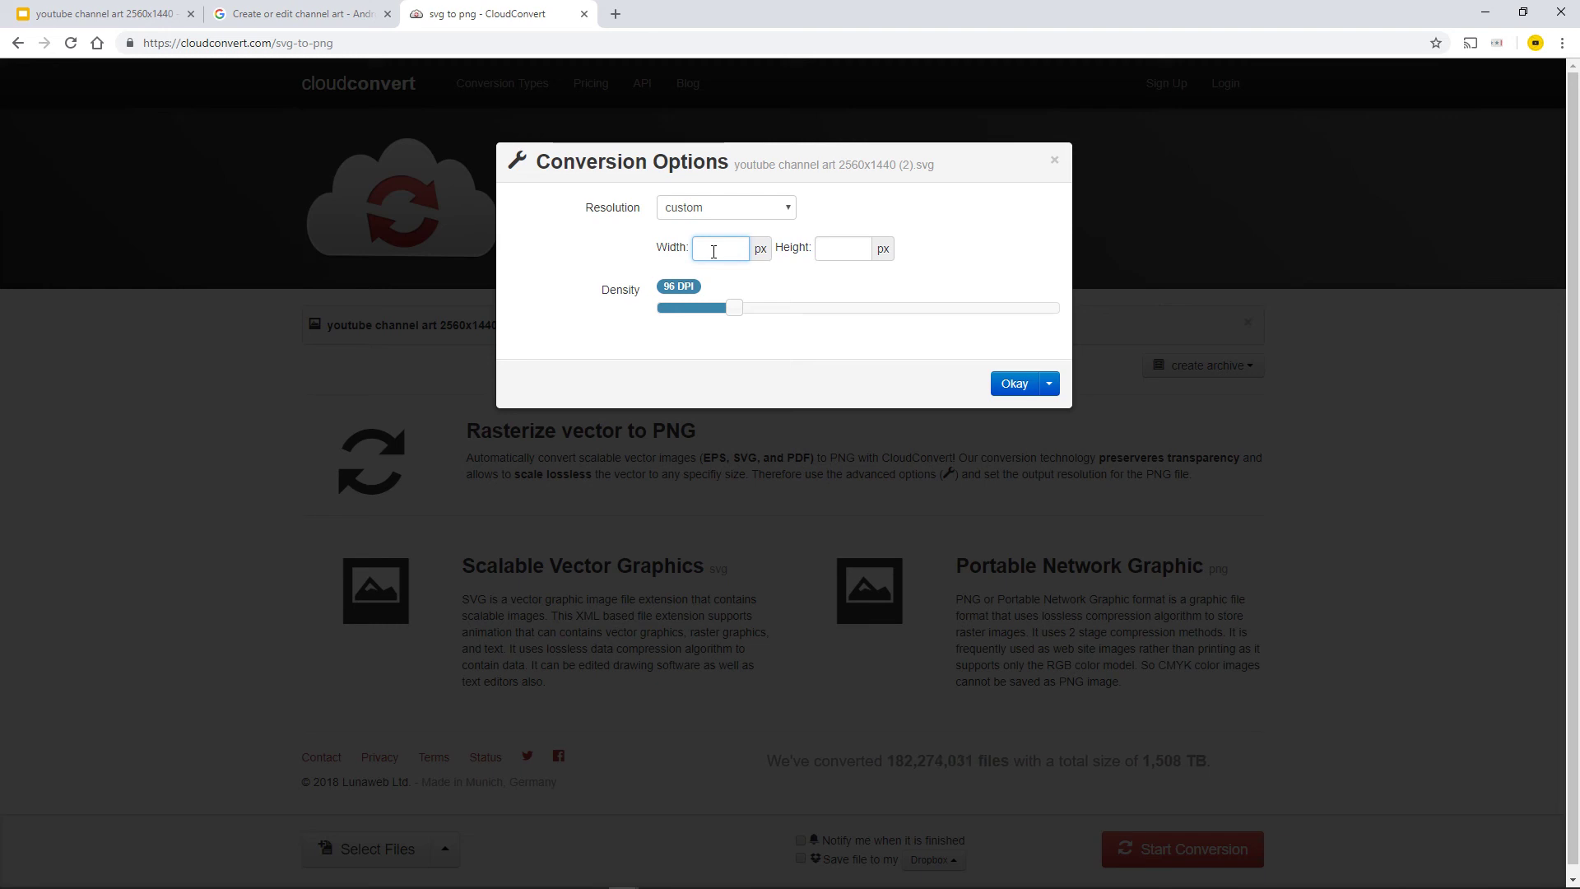
type("560")
key("Tab")
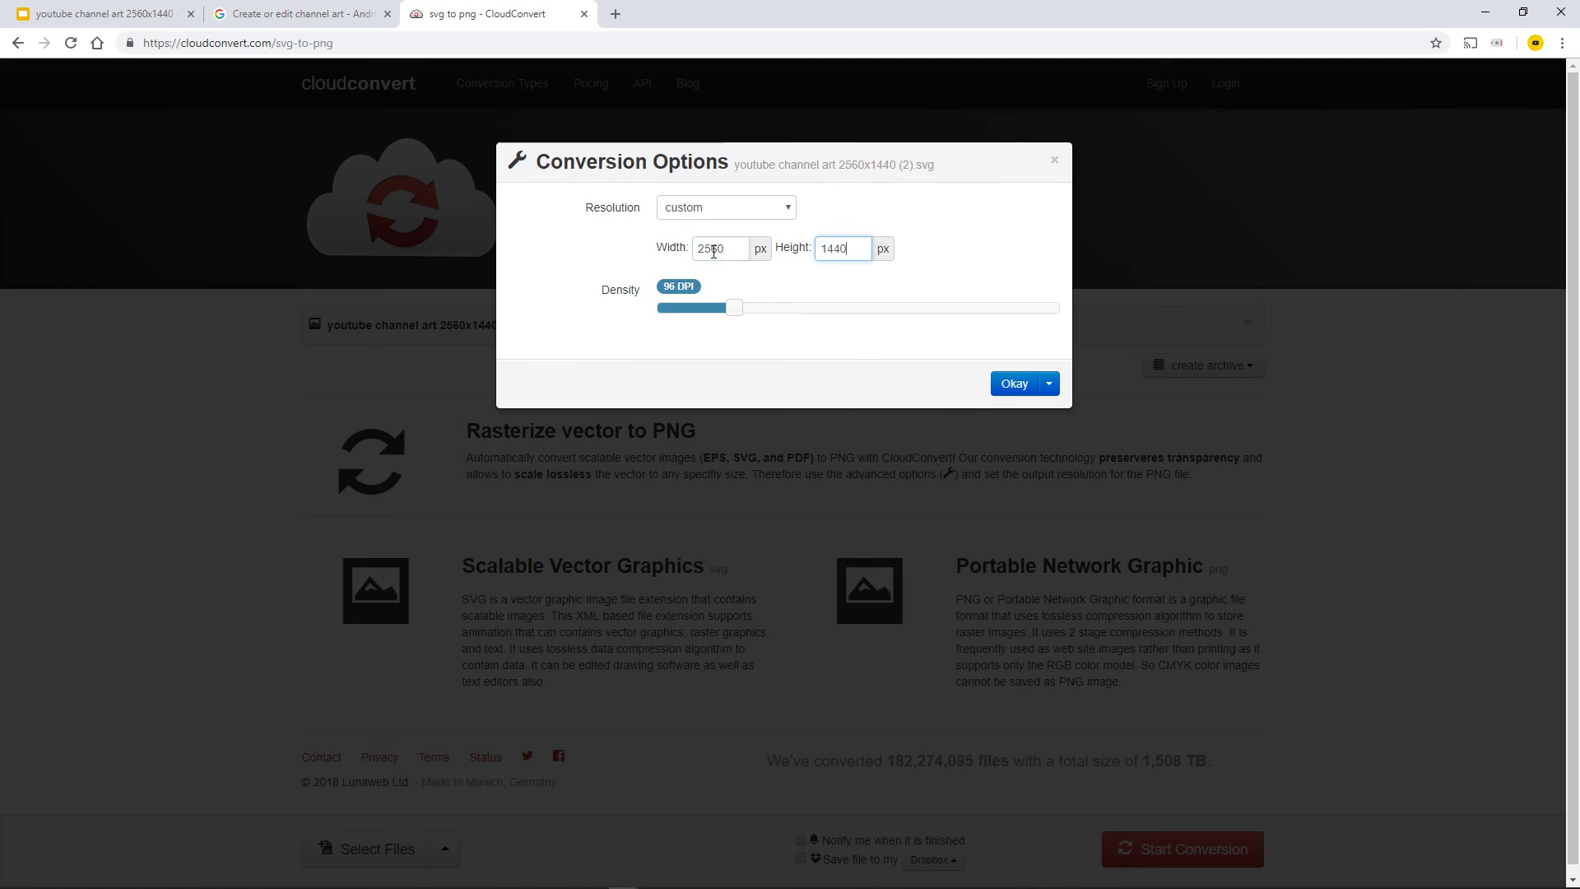
Step: Confirm the 2560 × 1440 size, convert the SVG to png and download it
left_click(1009, 385)
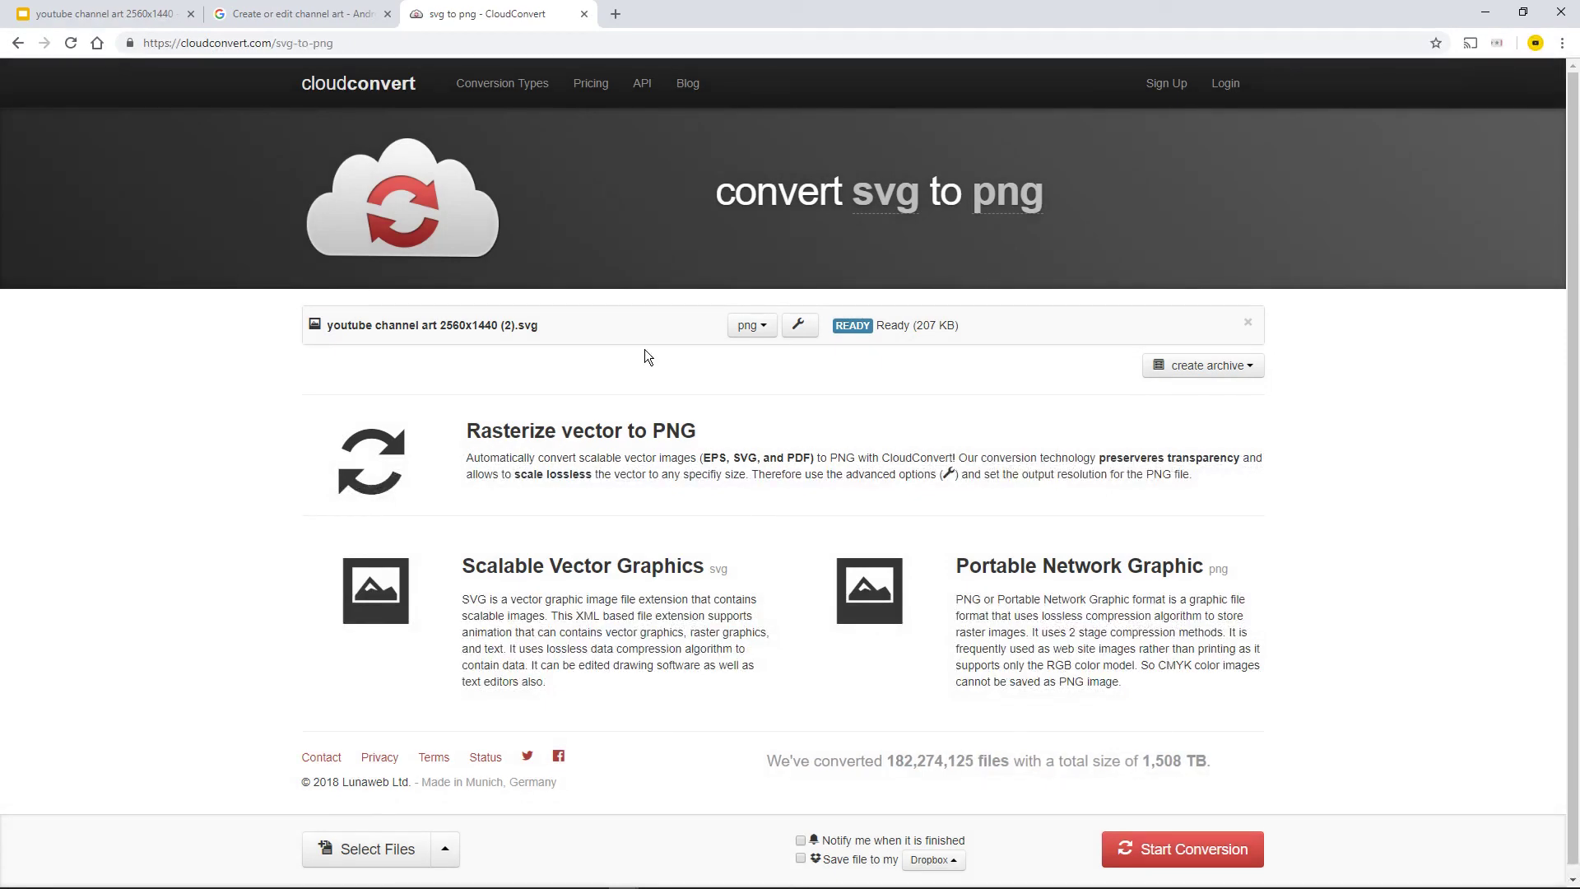
left_click(1128, 864)
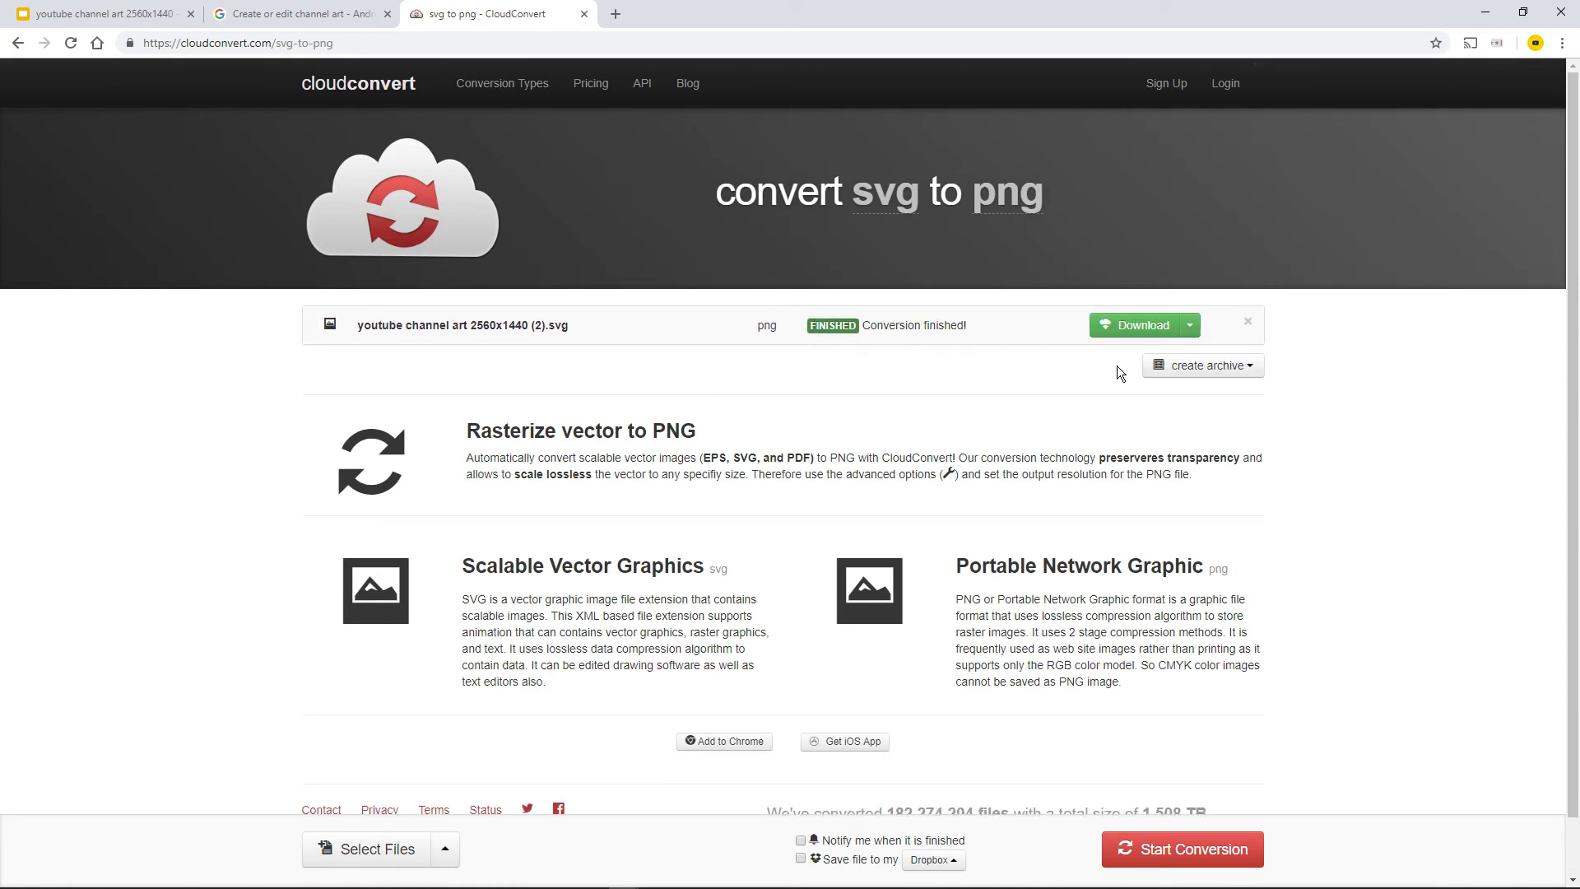
left_click(1125, 333)
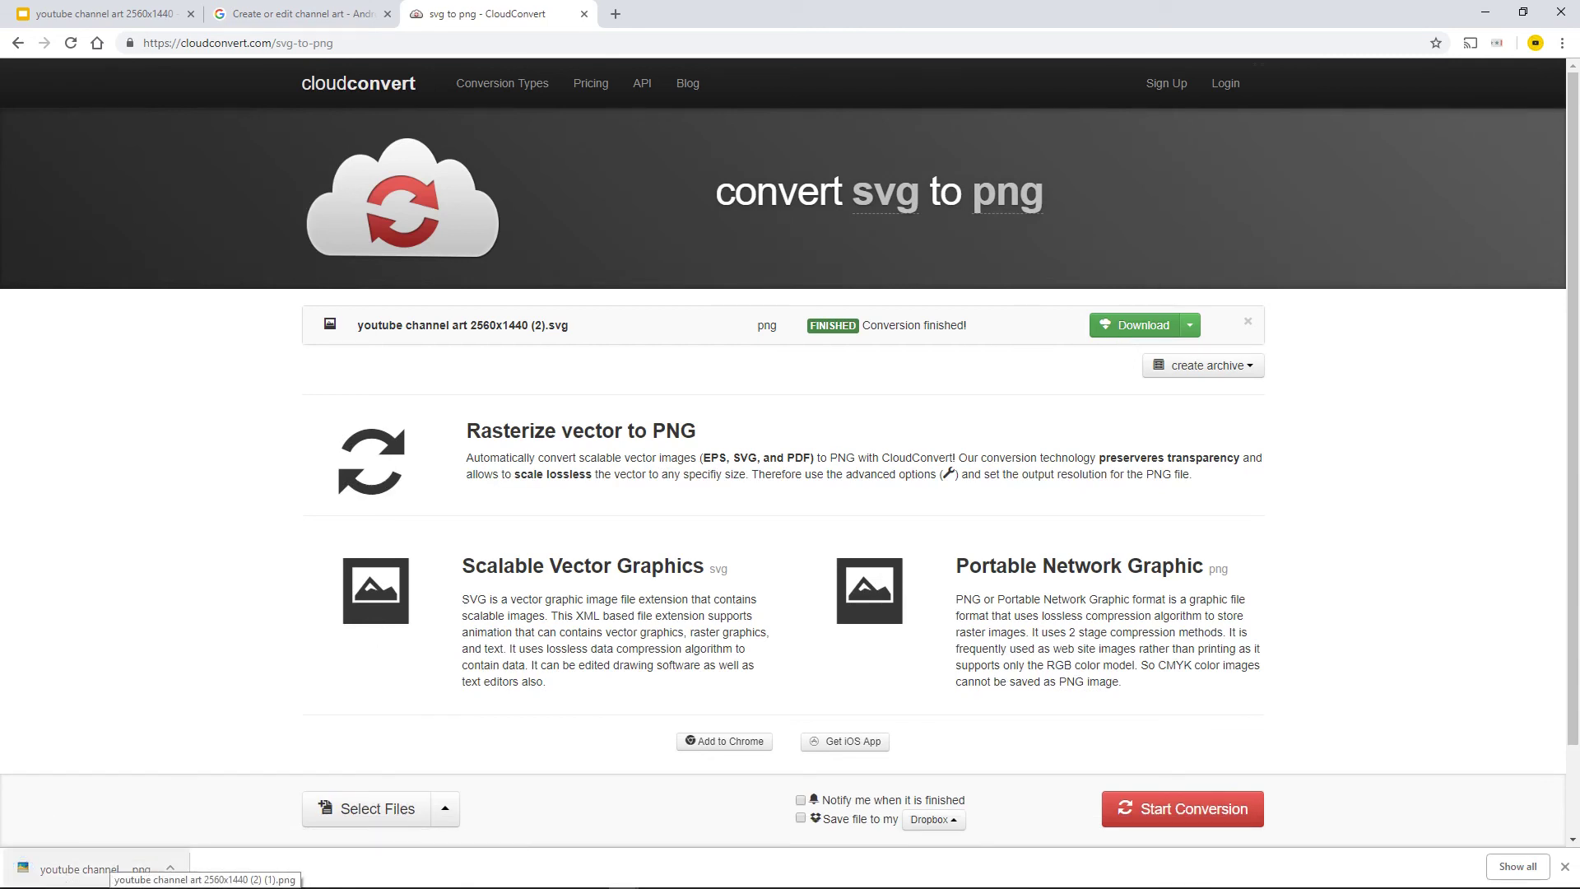
Step: Confirm in Downloads that the new PNG is 2560 x 1440, then close File Explorer
mouse_move(82, 885)
left_click(197, 877)
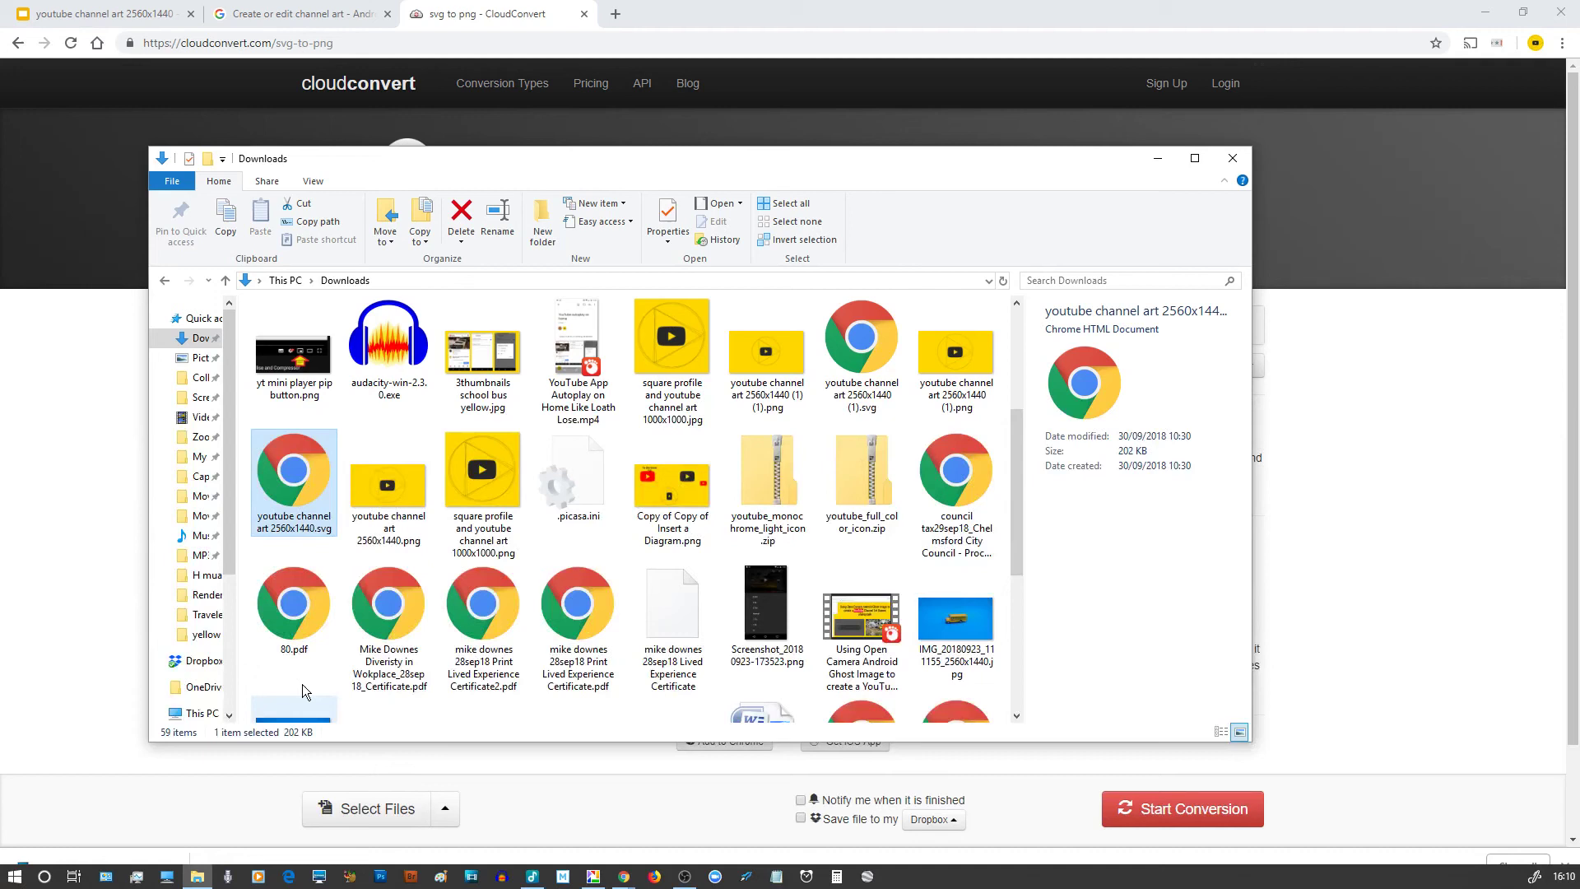
left_click(1003, 282)
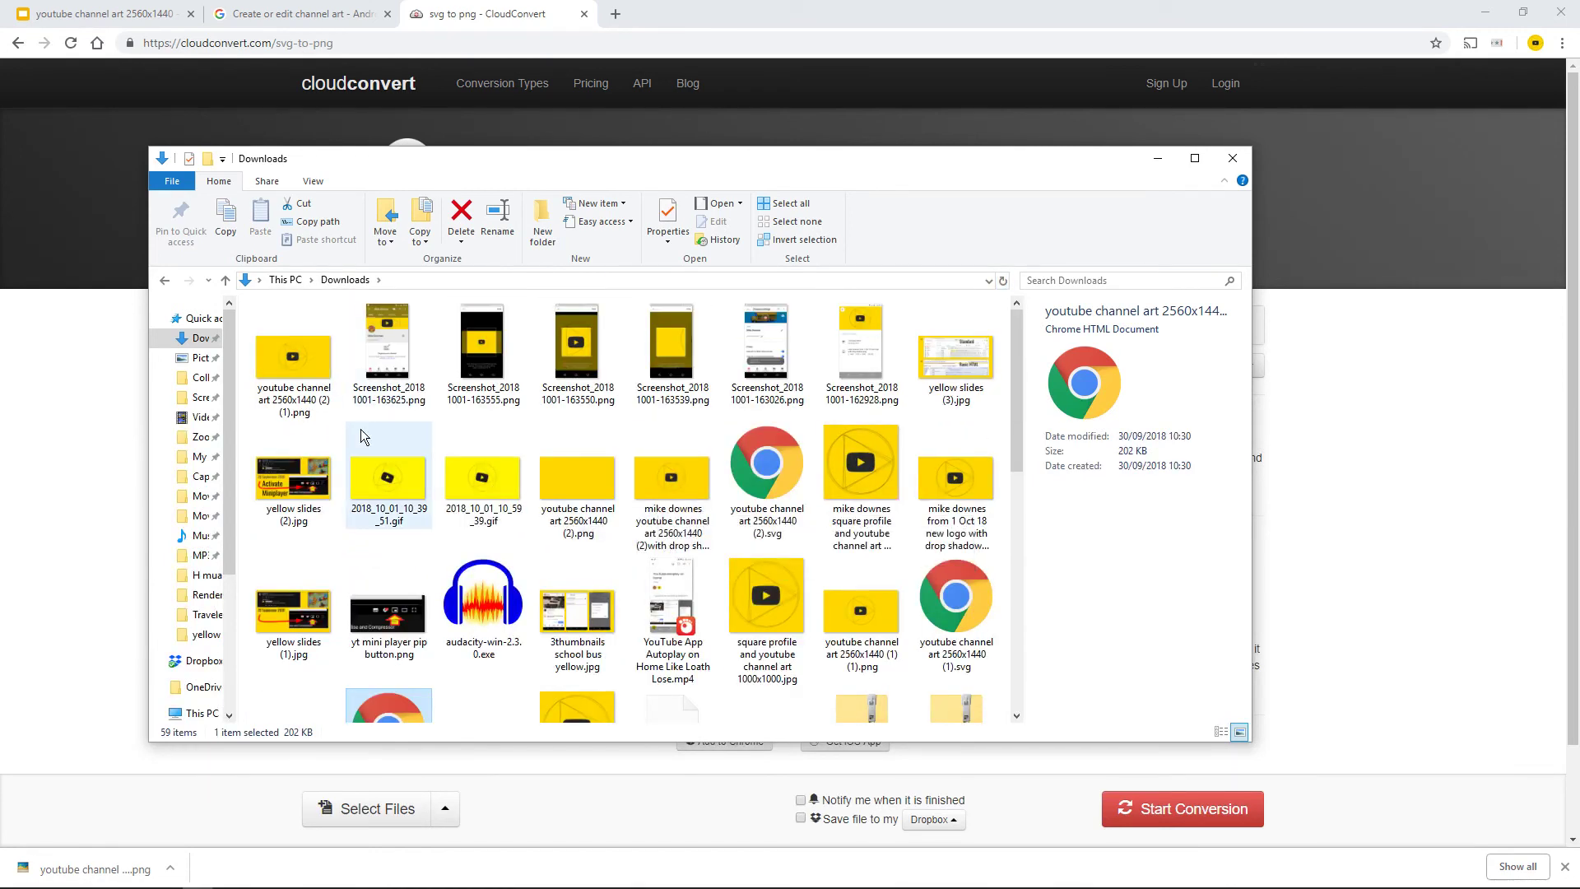
left_click(289, 362)
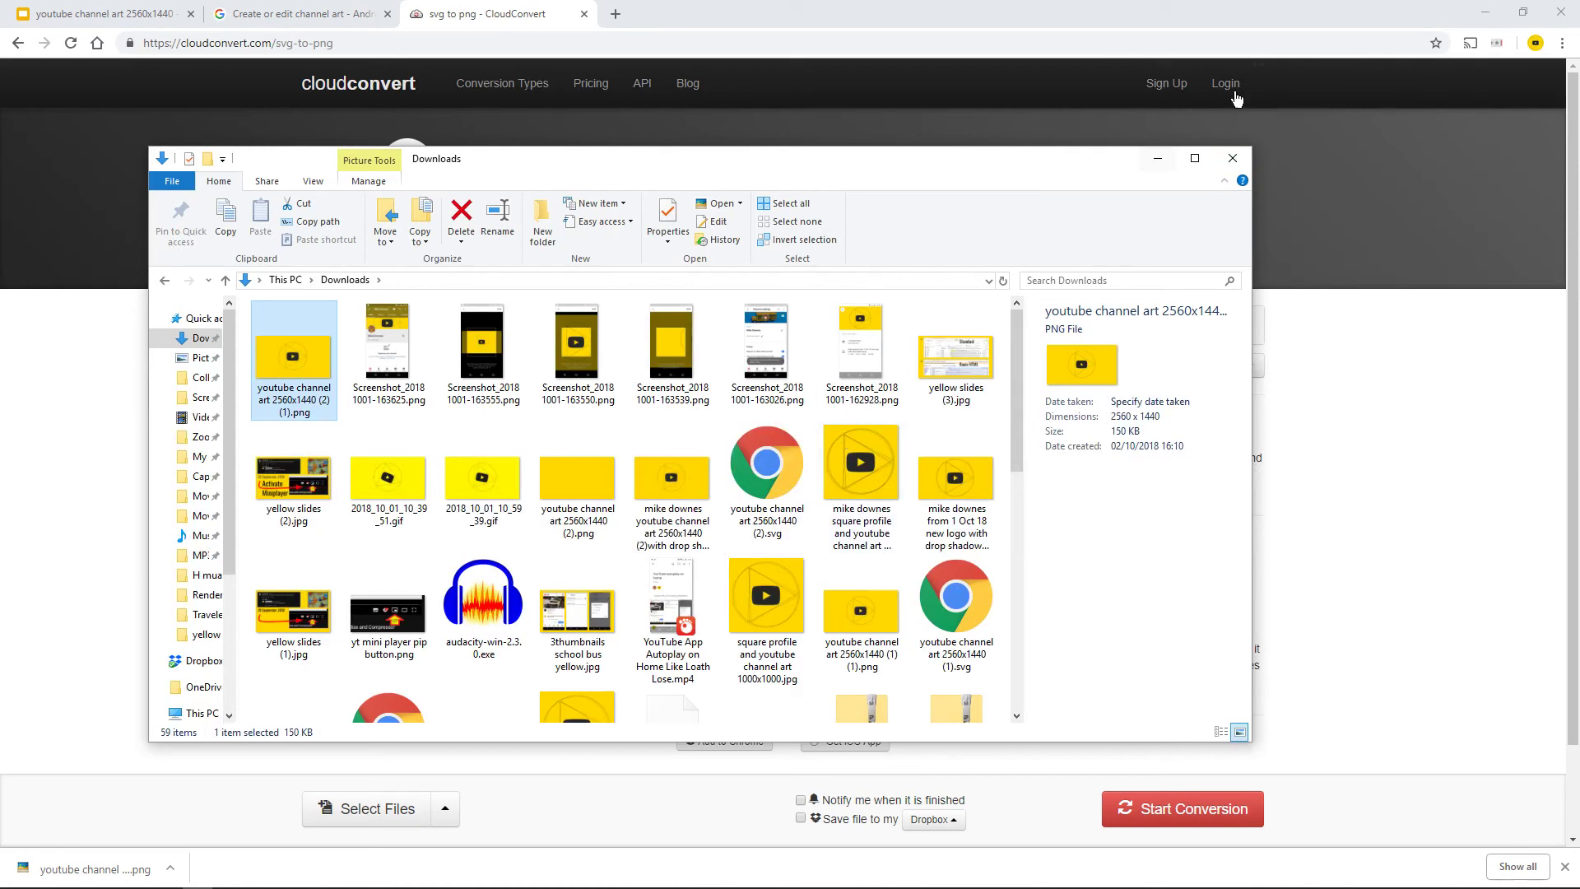
left_click(1232, 160)
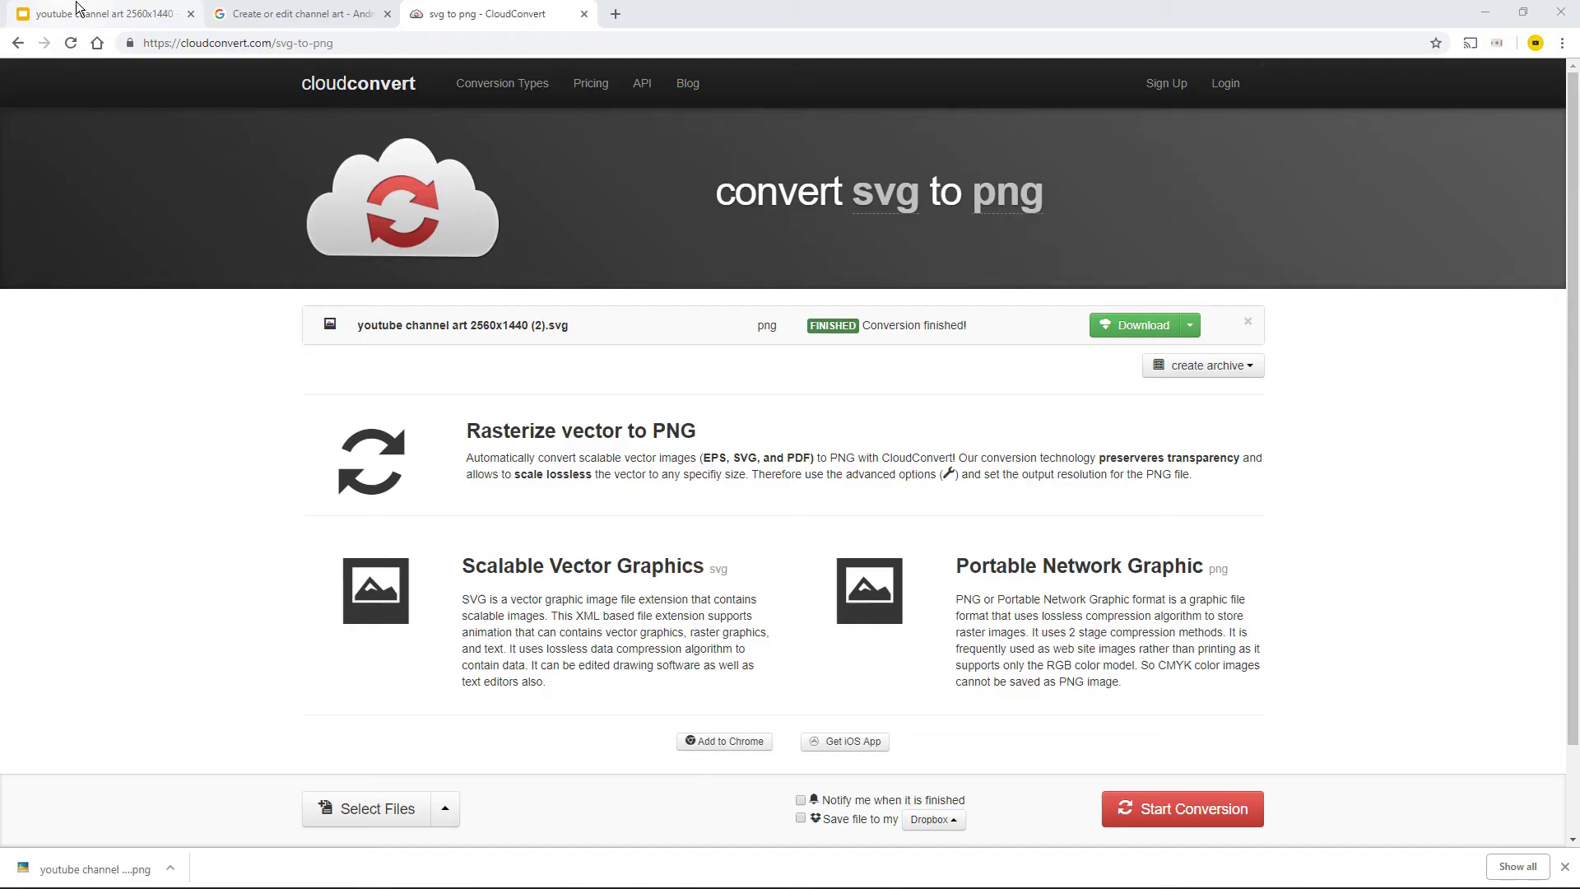
Step: On slide 3, shift the safe-area template overlay right and down
left_click(117, 15)
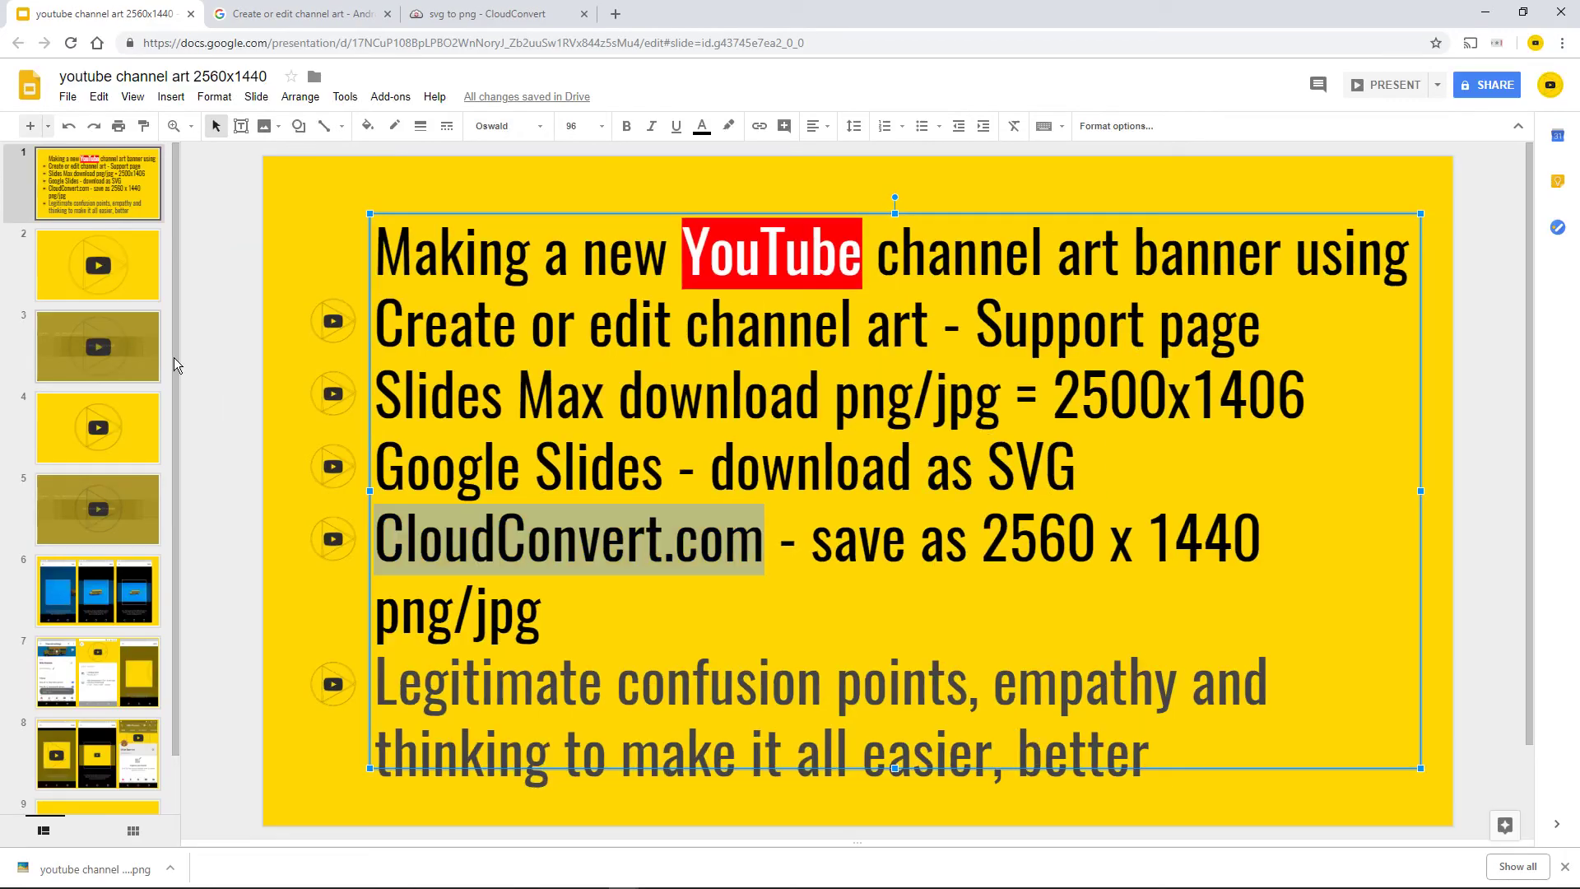
left_click(250, 379)
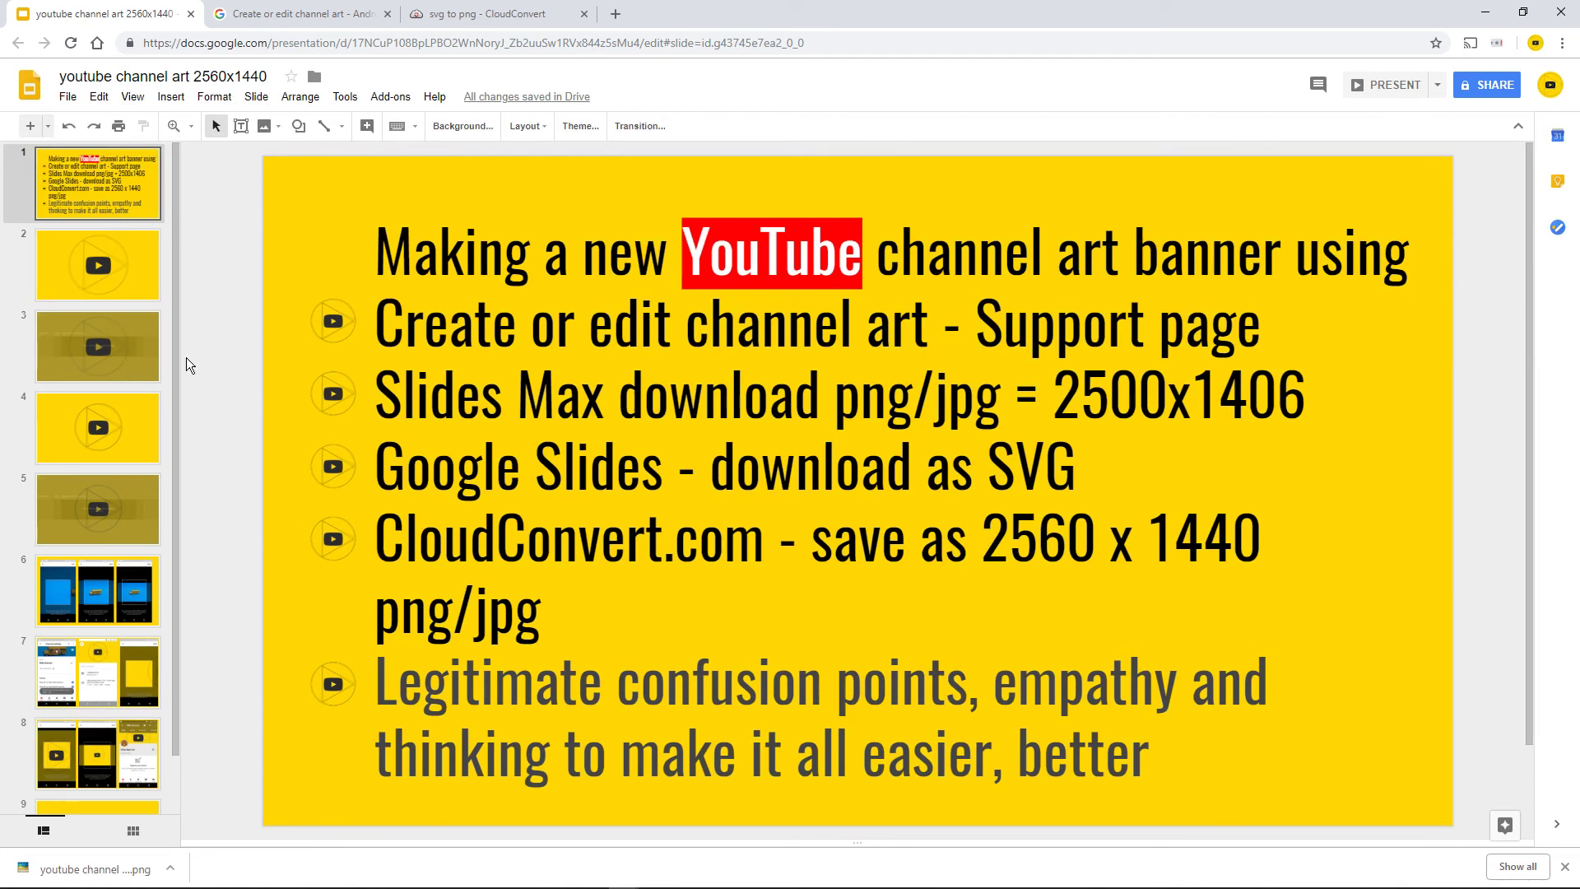
left_click(138, 334)
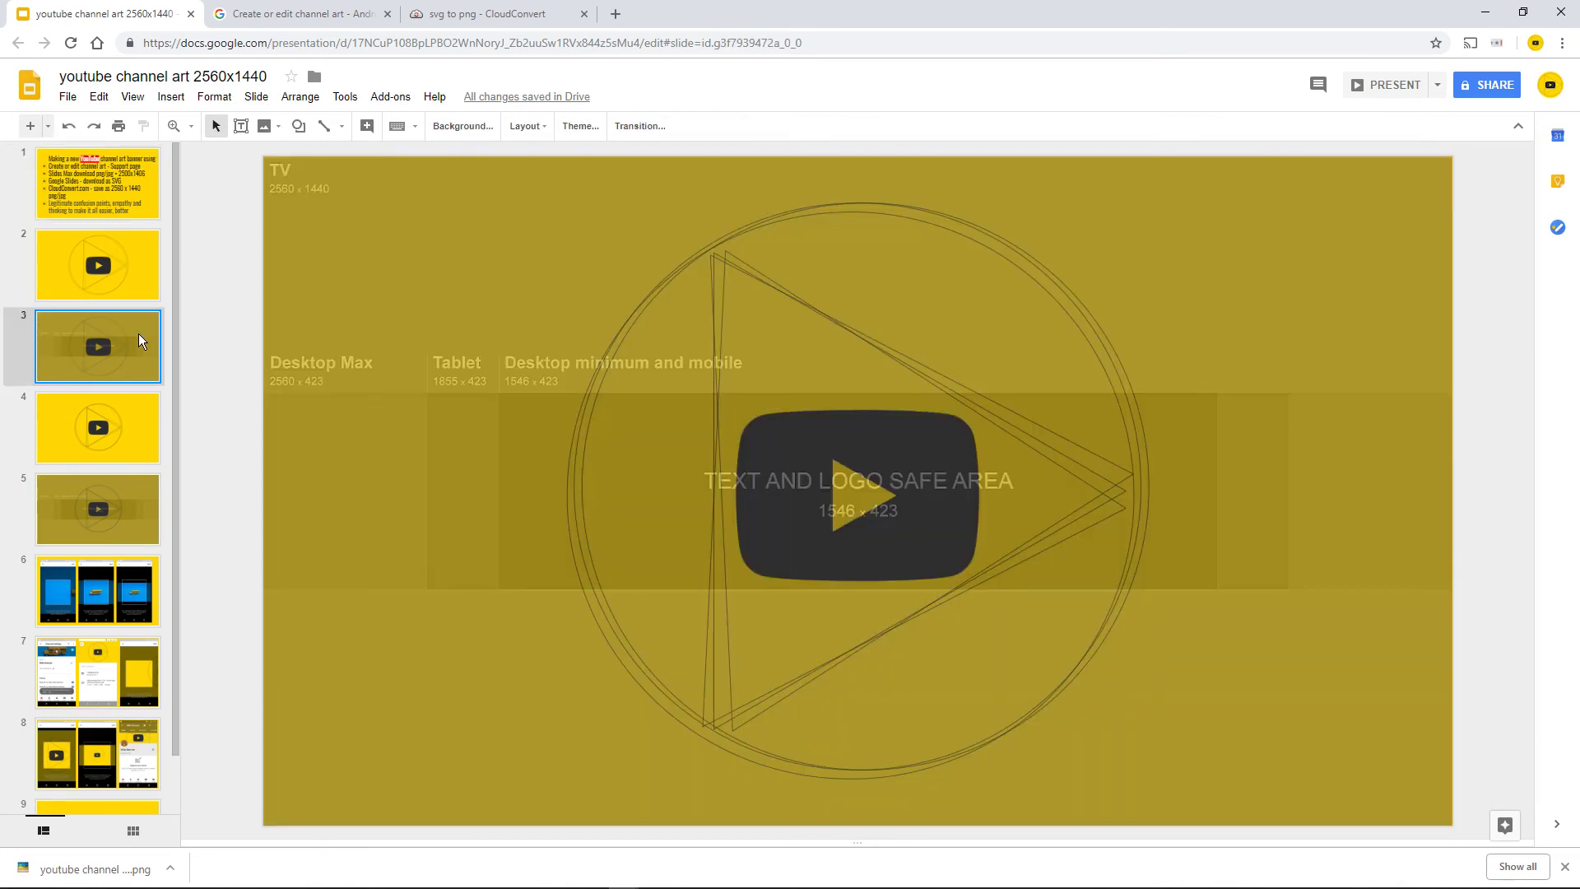
left_click(521, 299)
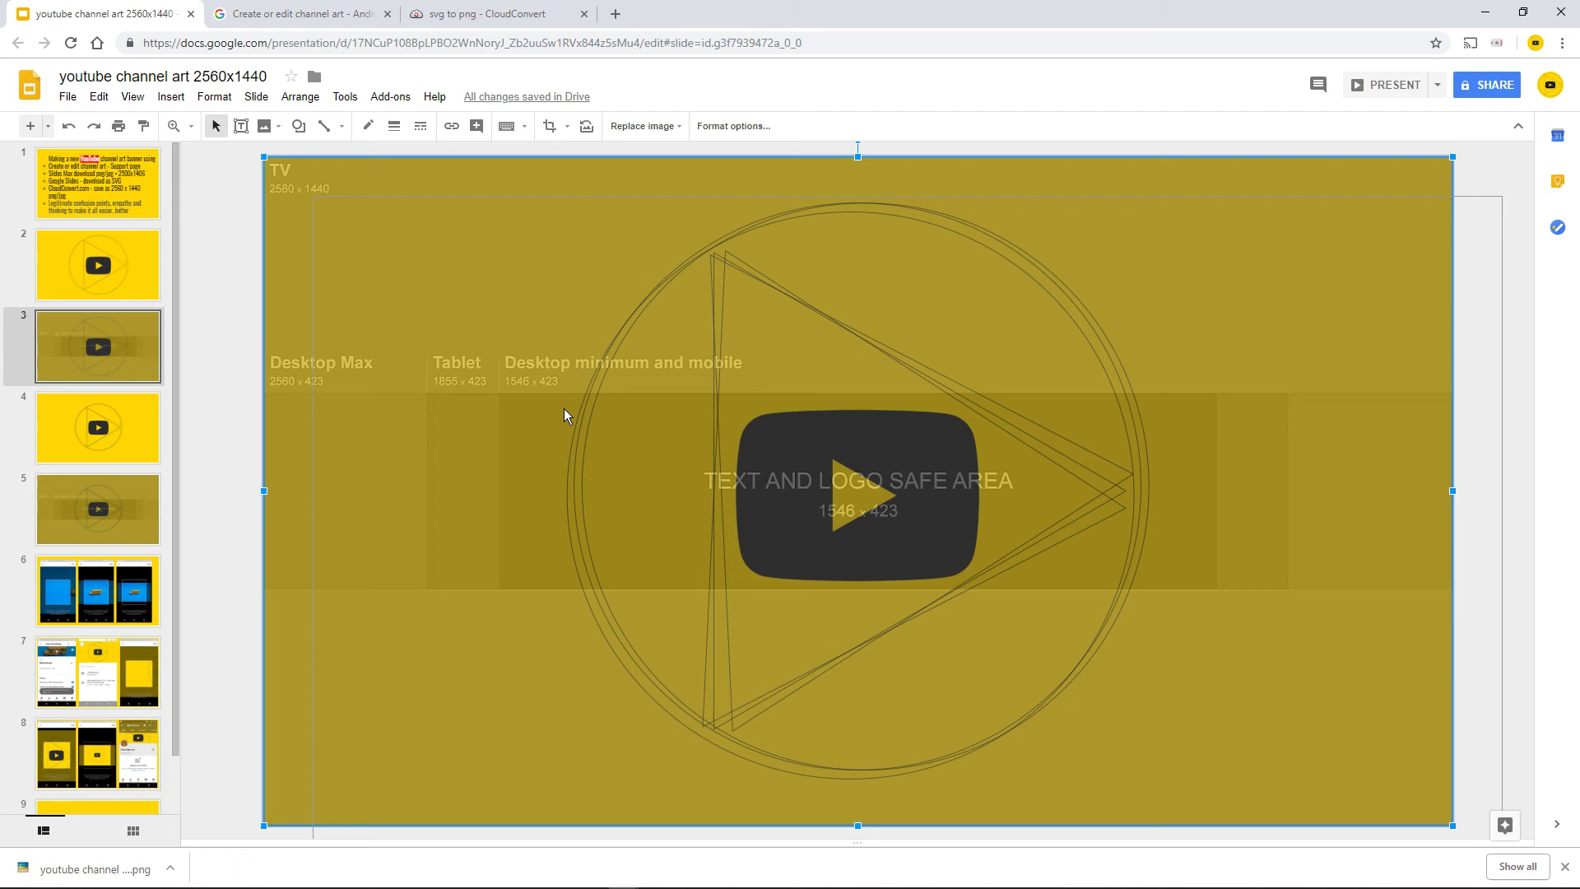
left_click_drag(564, 412, 675, 476)
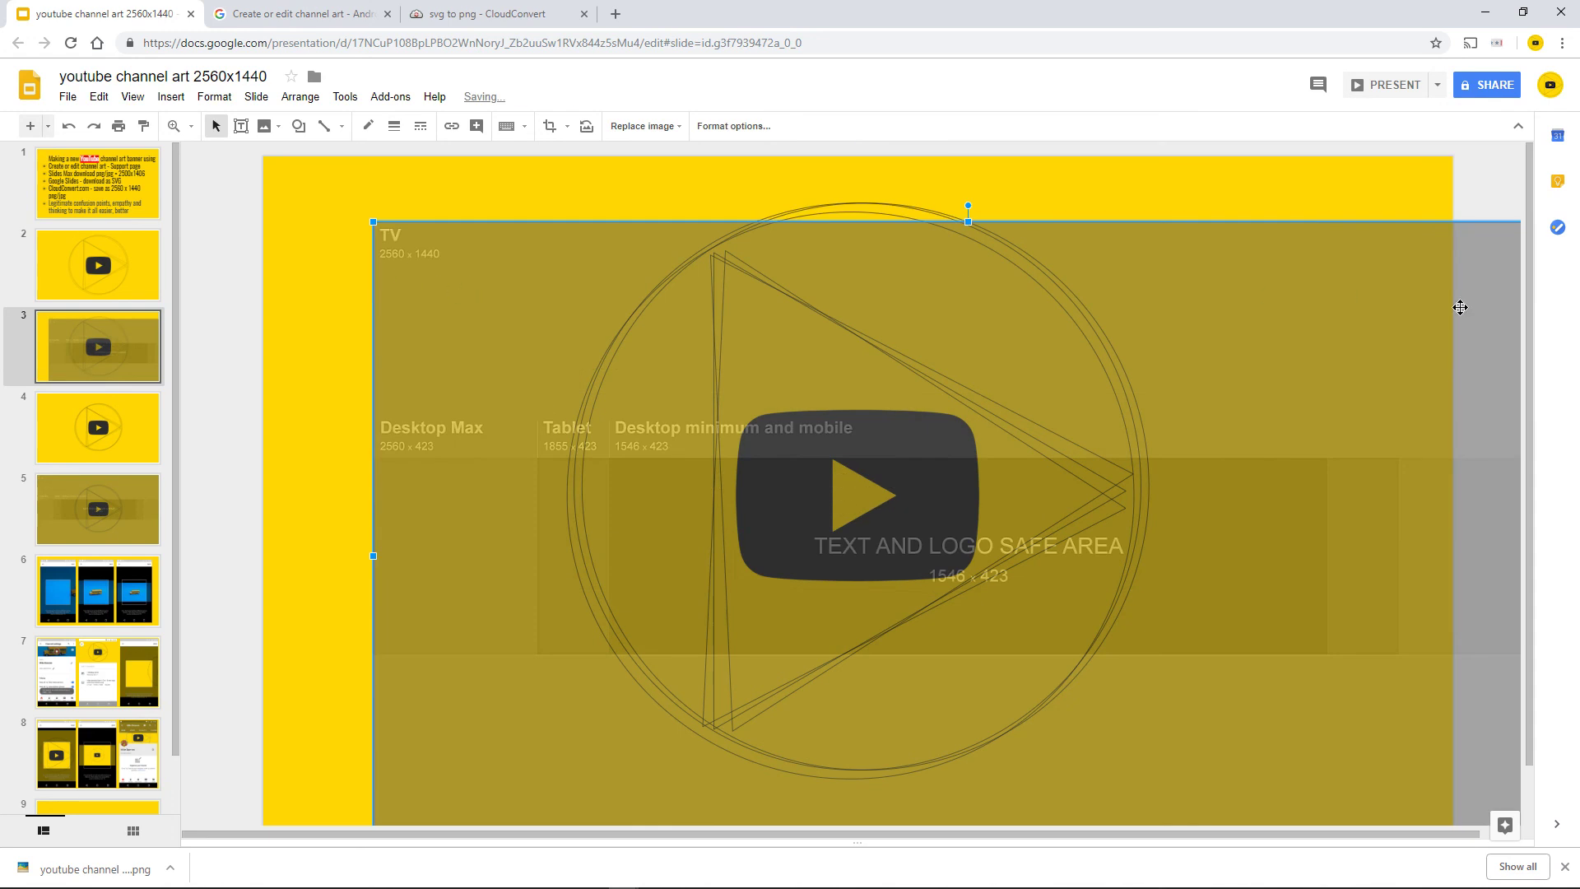
Step: Compare with slide 2's banner, then align the overlay to slide 3's centre guides
left_click(72, 263)
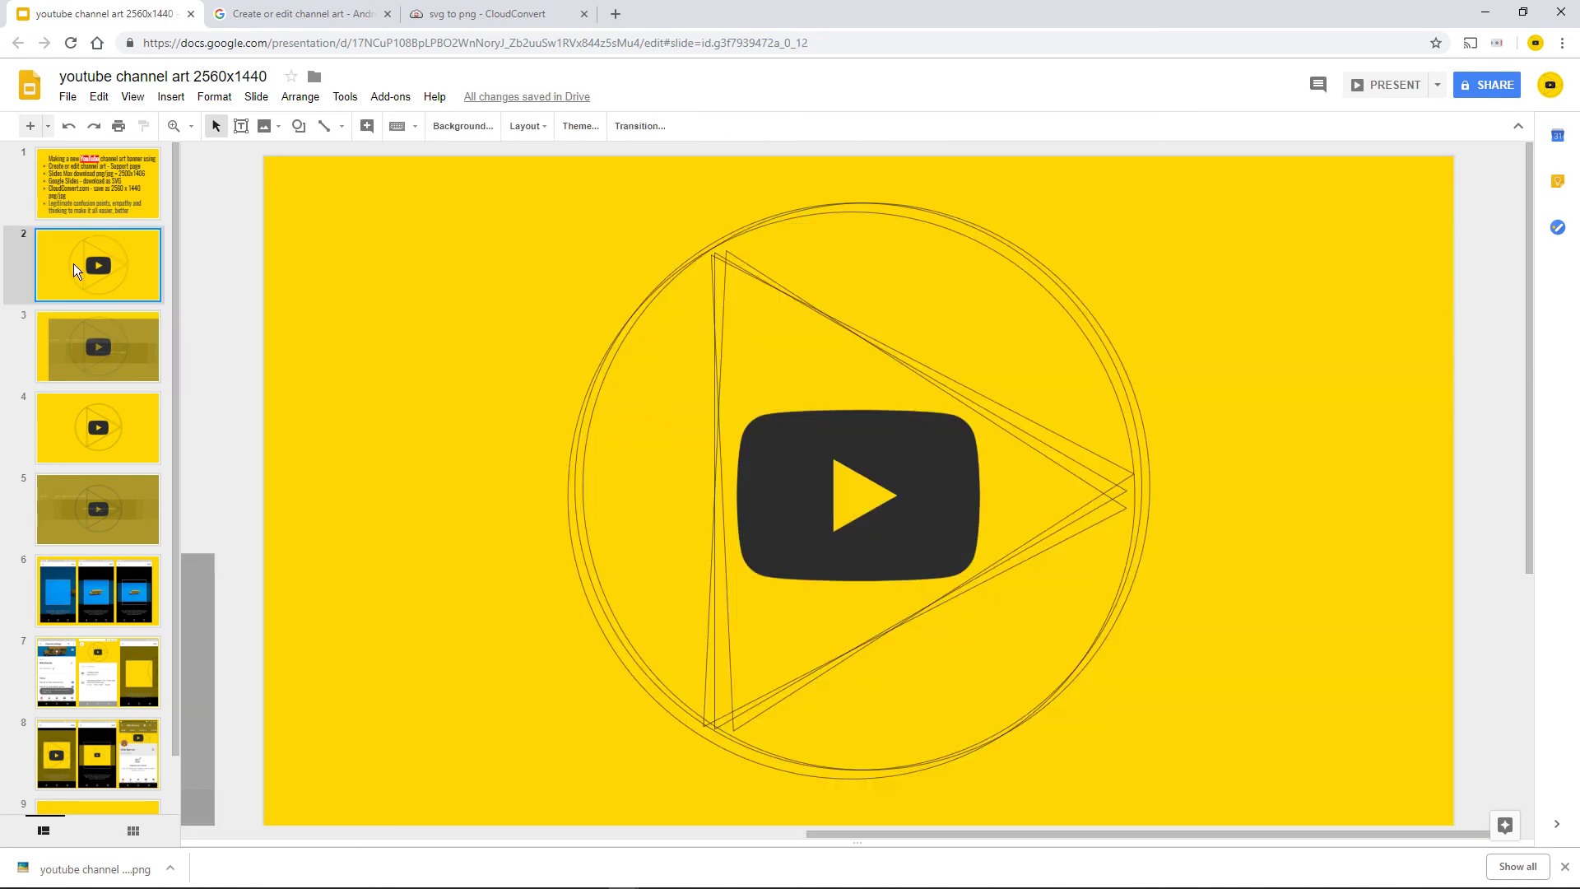
left_click(74, 348)
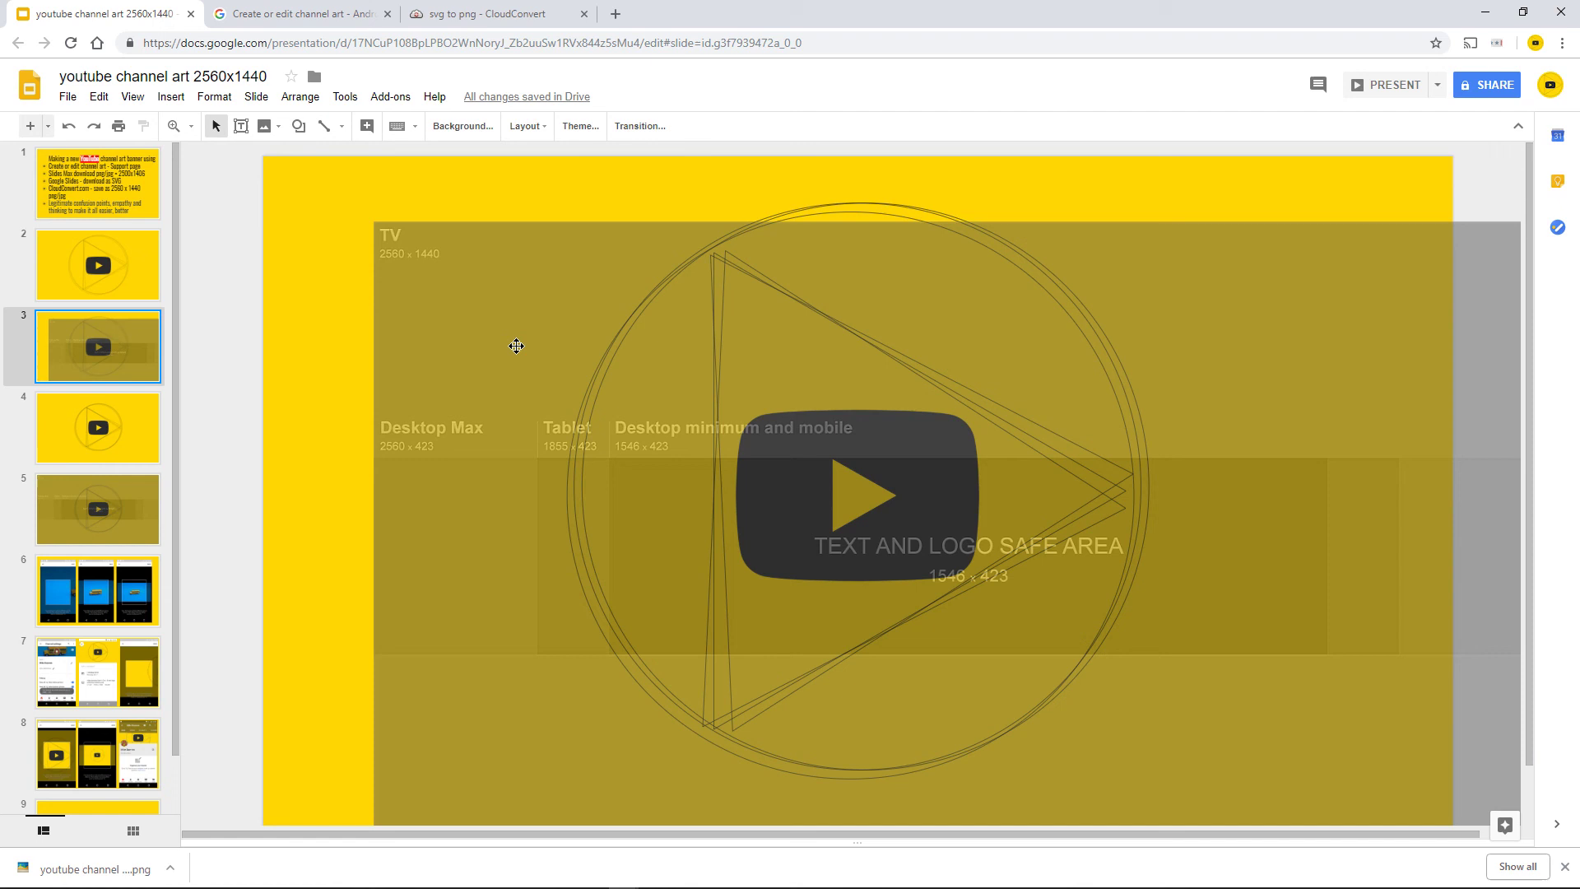
left_click(413, 251)
left_click_drag(348, 231, 280, 280)
Step: Open Customise Channel and view the yellow banner at maximized, narrow and full widths
left_click(1479, 13)
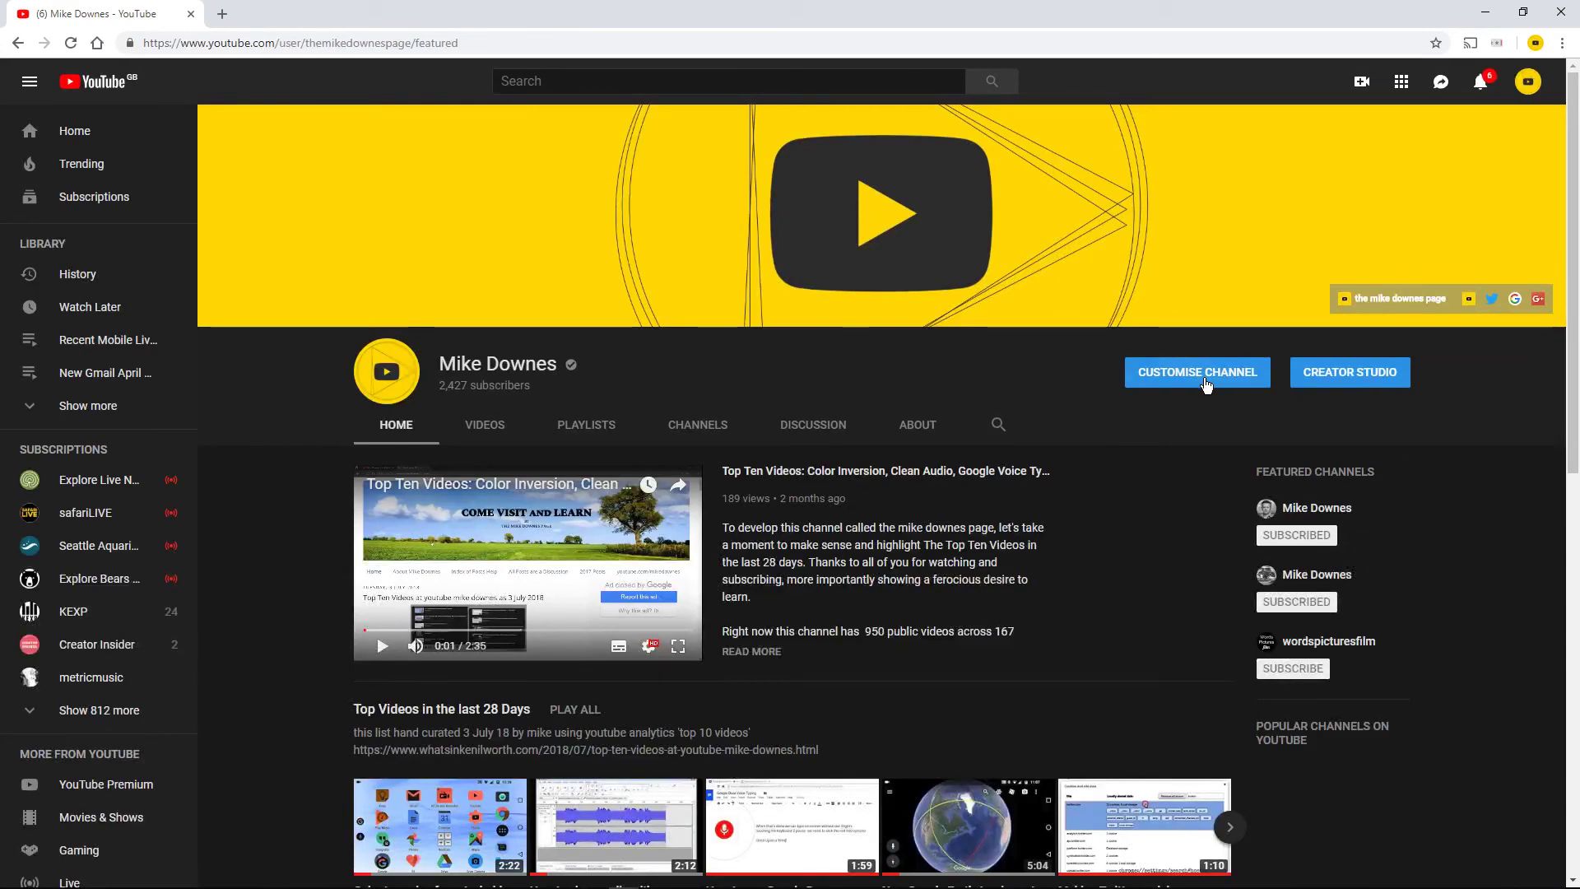
left_click(1203, 378)
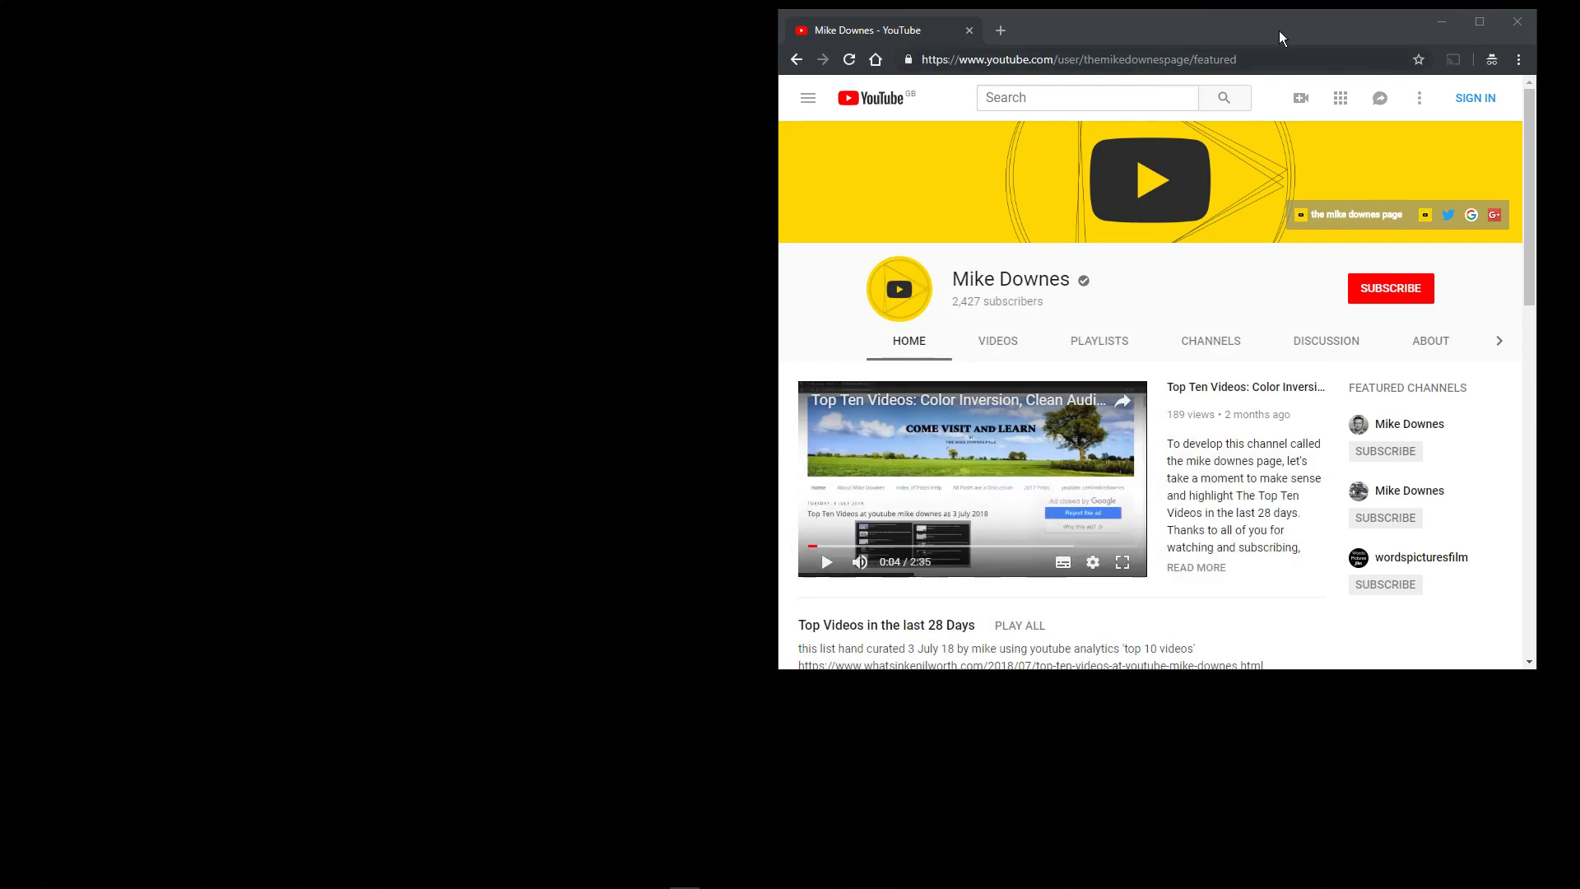
left_click_drag(1279, 31, 845, 34)
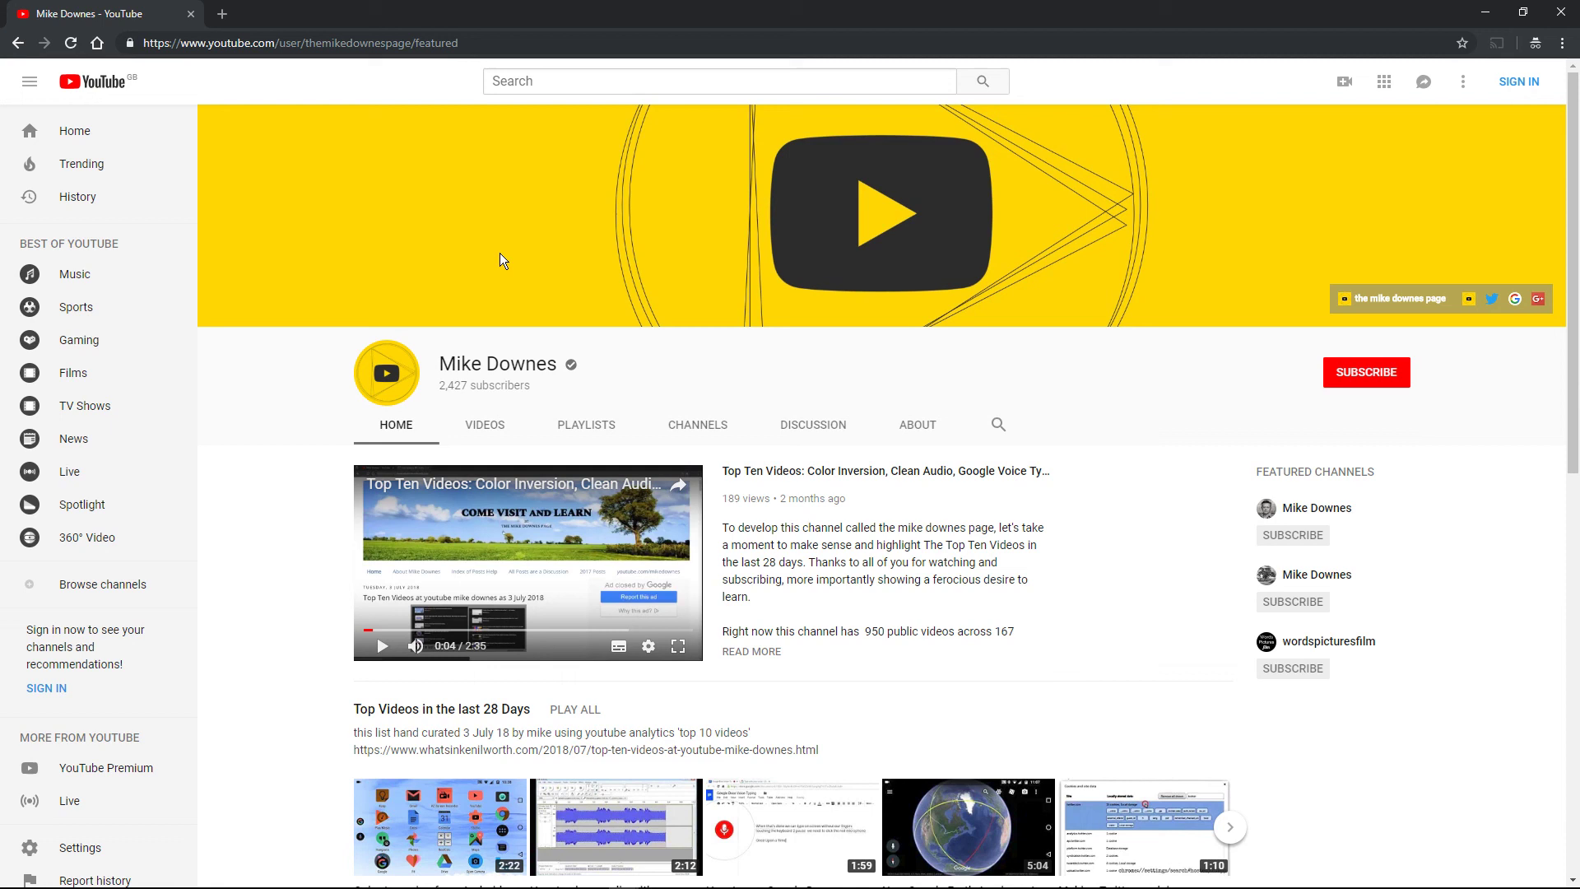
left_click(1523, 12)
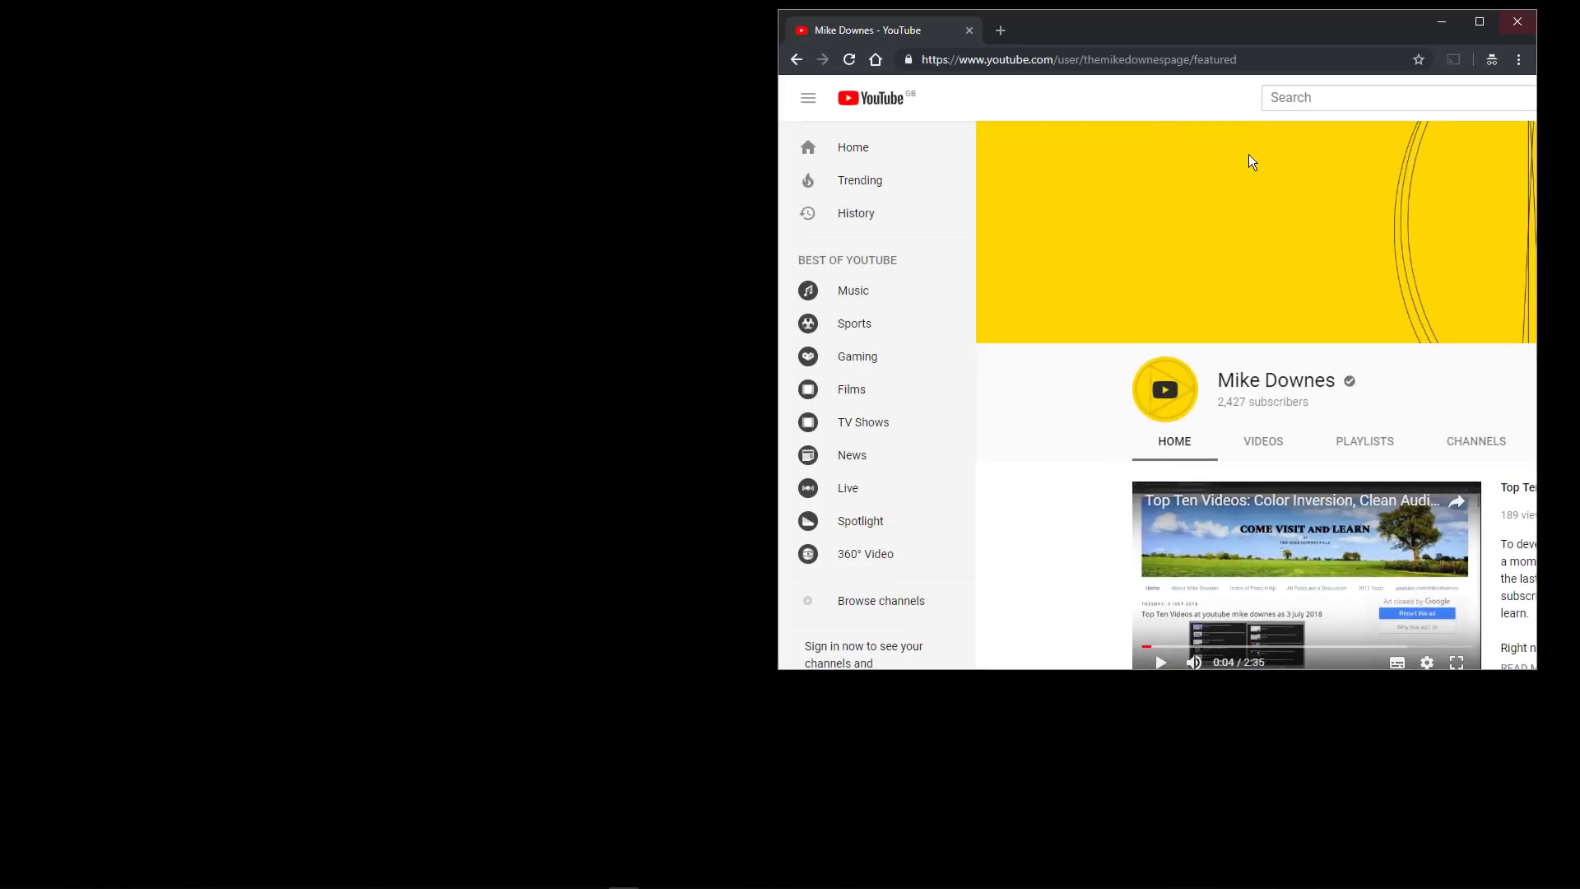
left_click_drag(1098, 31, 716, 119)
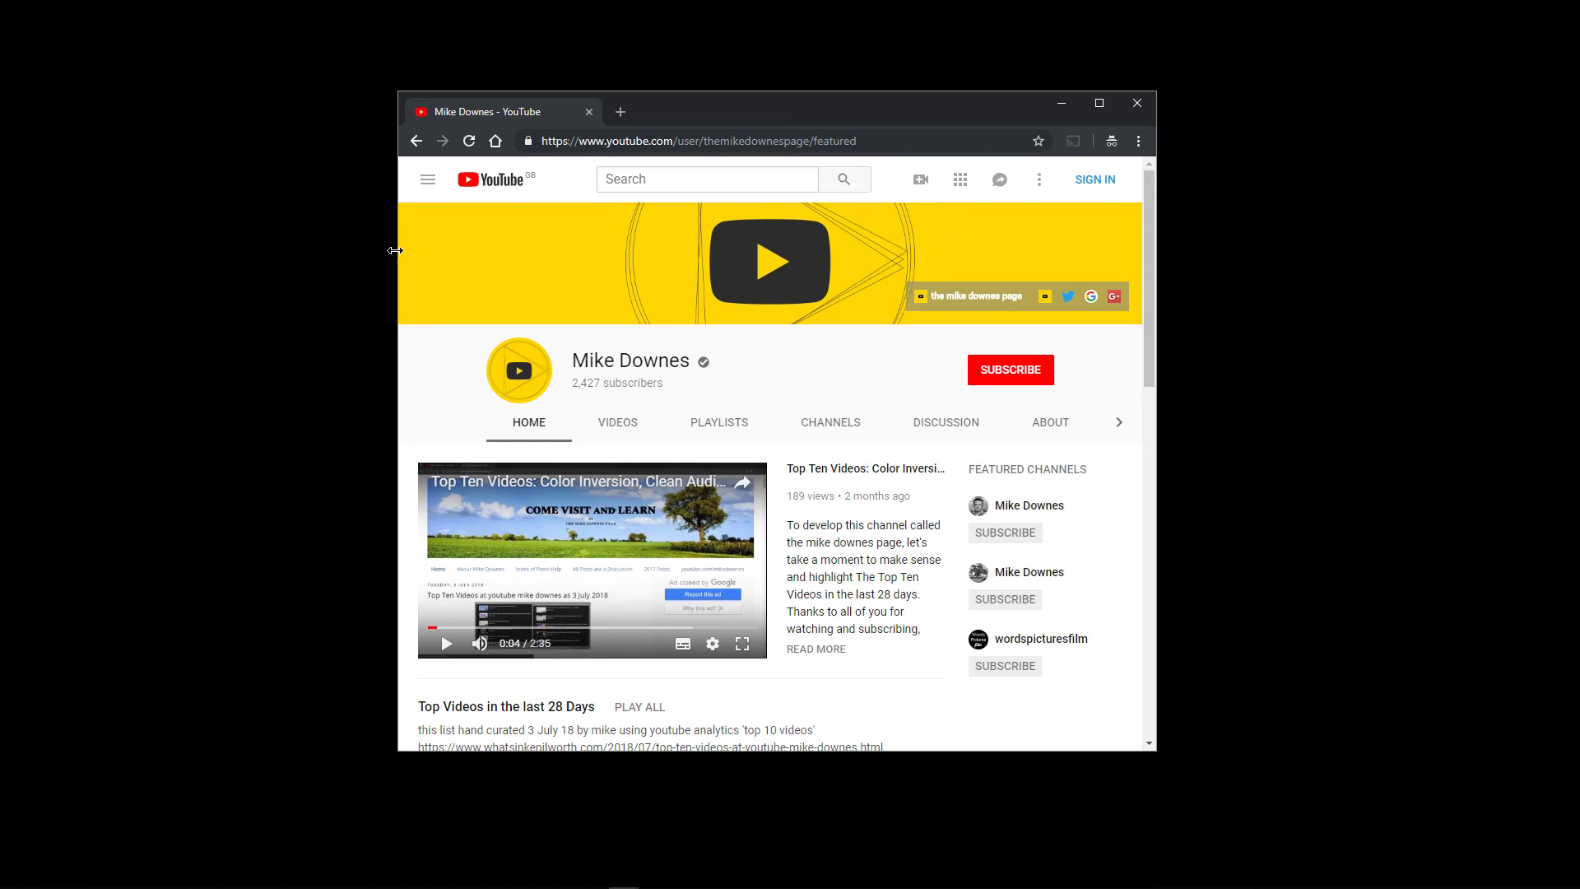
left_click_drag(395, 250, 923, 307)
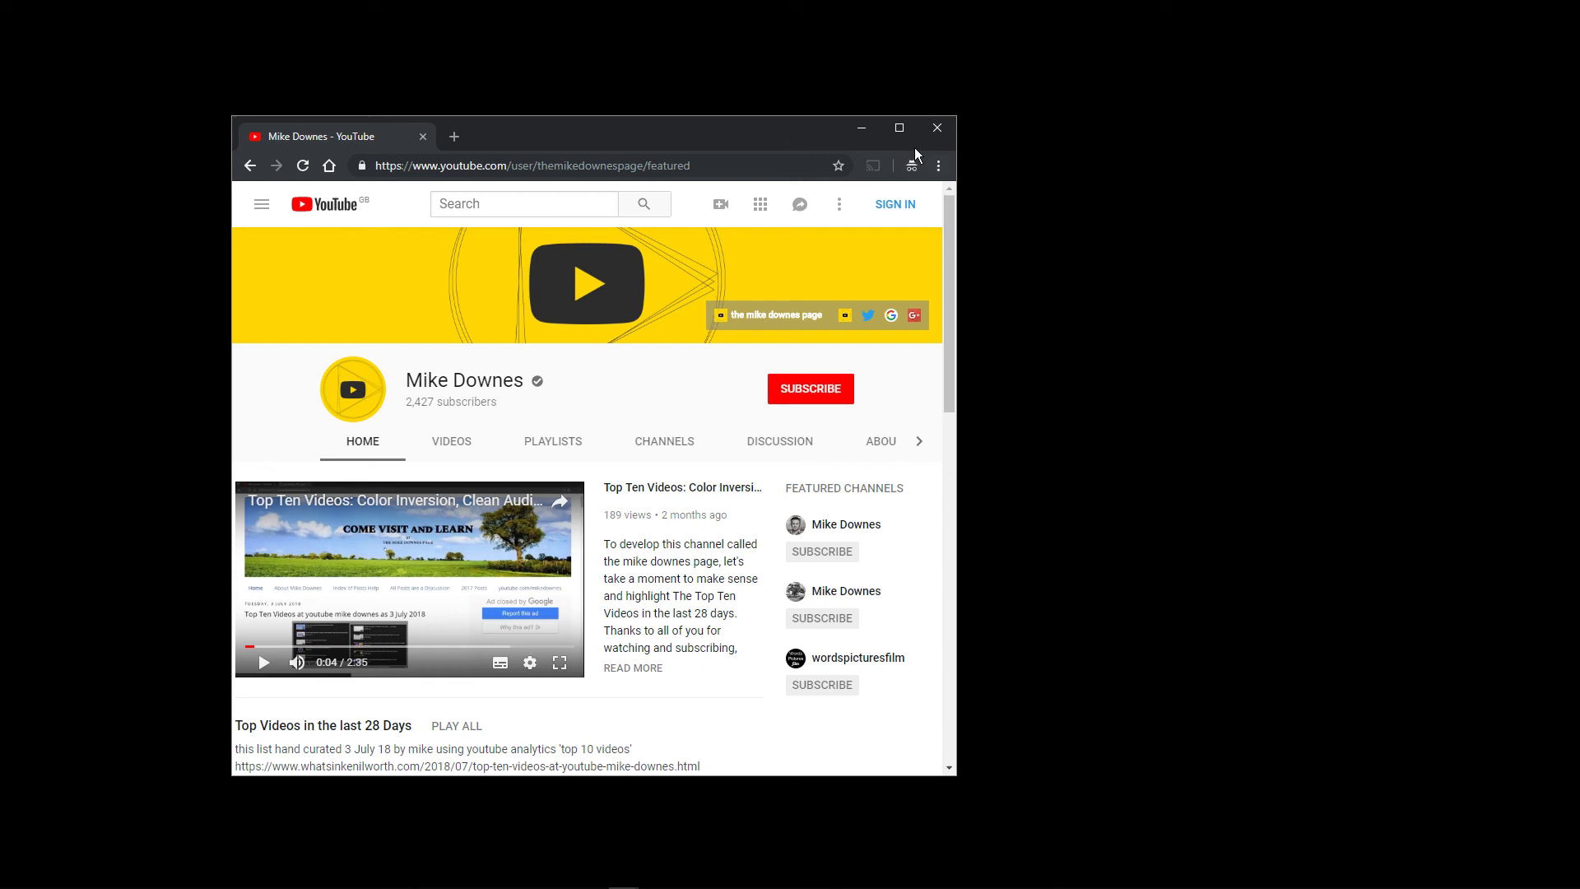
left_click(902, 131)
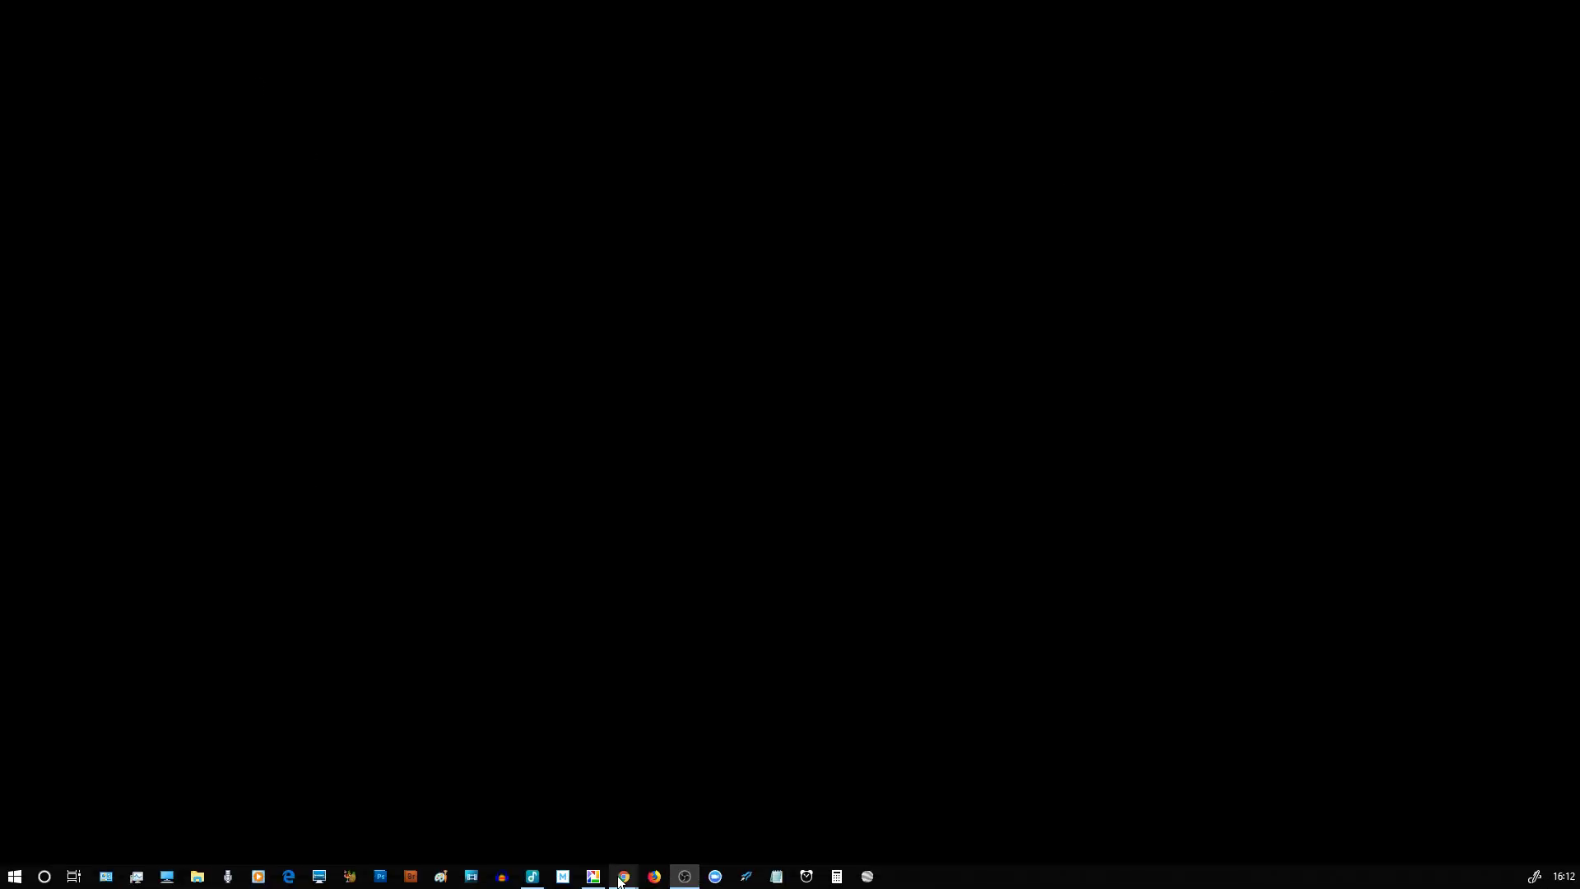
Step: Highlight '2560 x 1440' and 'SVG' on summary slide 1, then show slide 2's banner
mouse_move(621, 879)
left_click(471, 797)
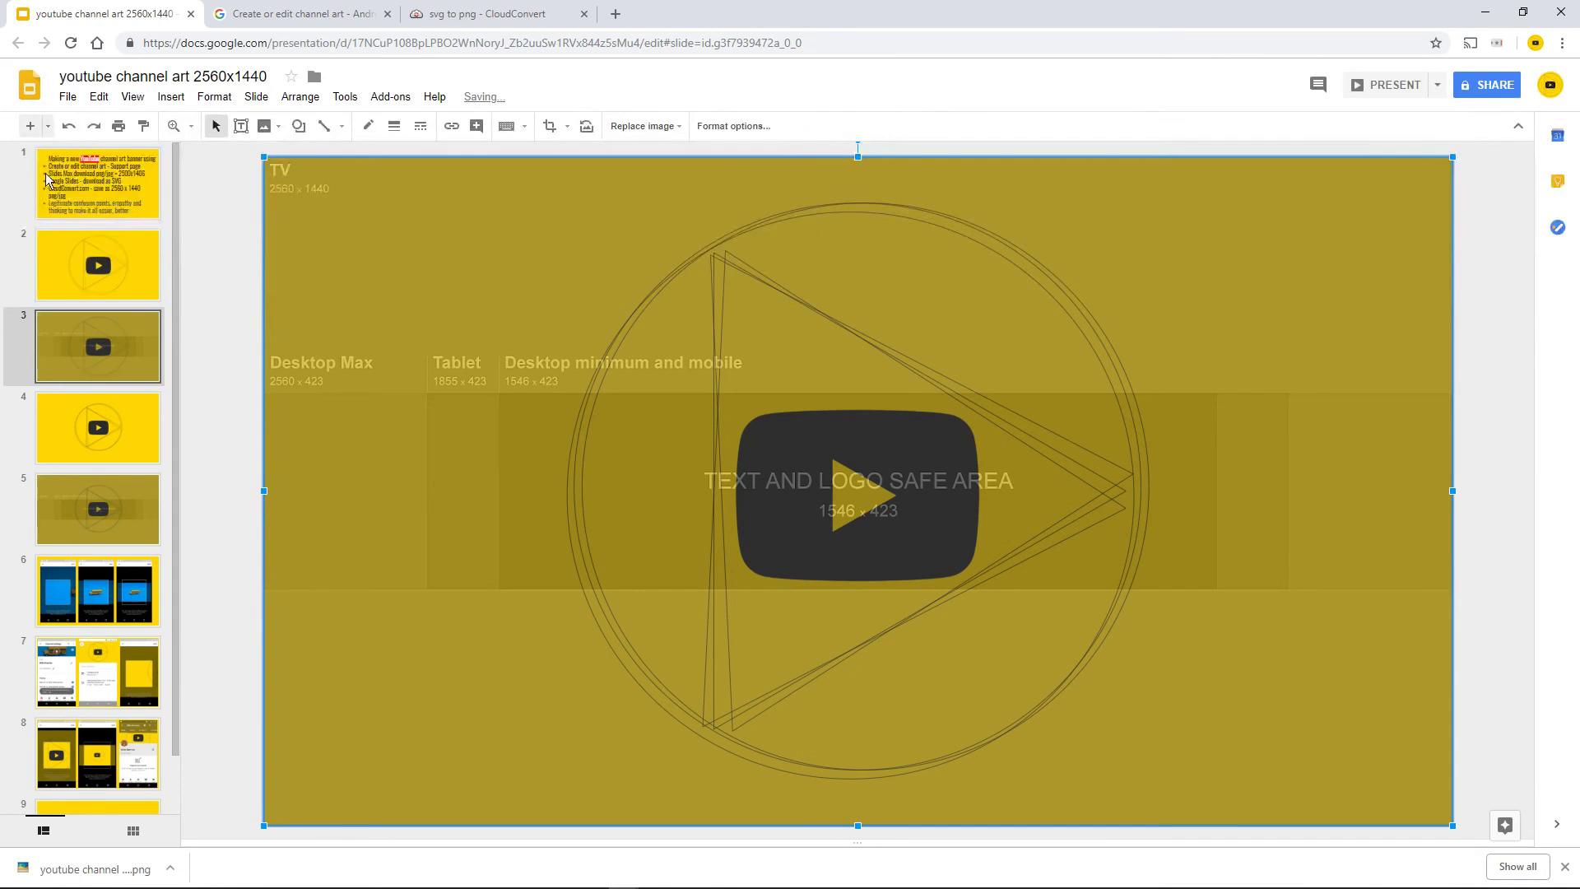
left_click(47, 171)
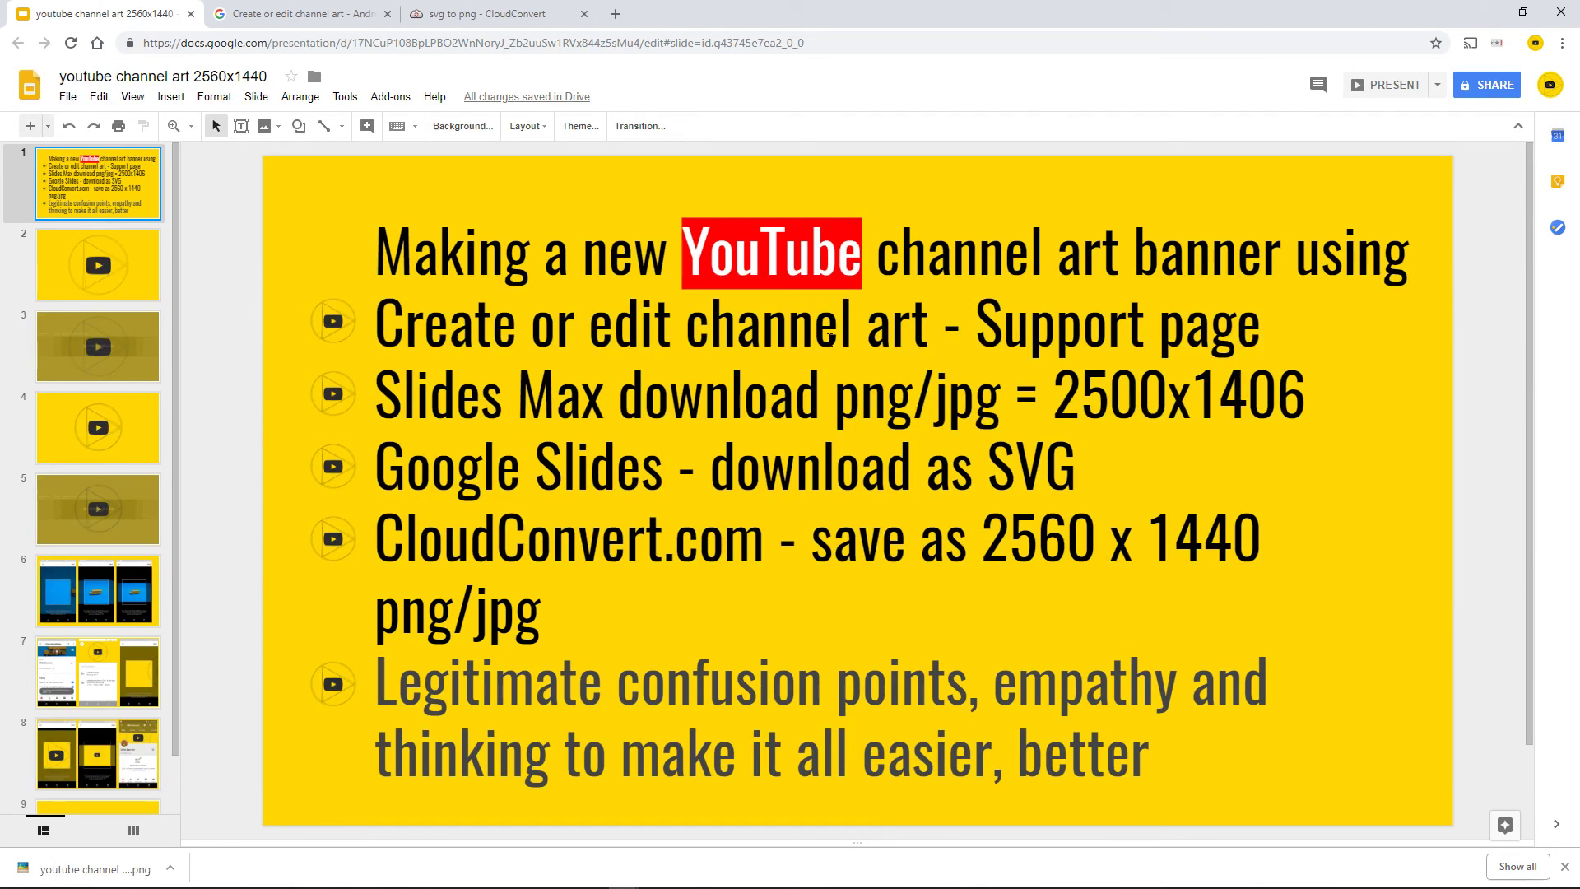
left_click_drag(983, 544, 1259, 555)
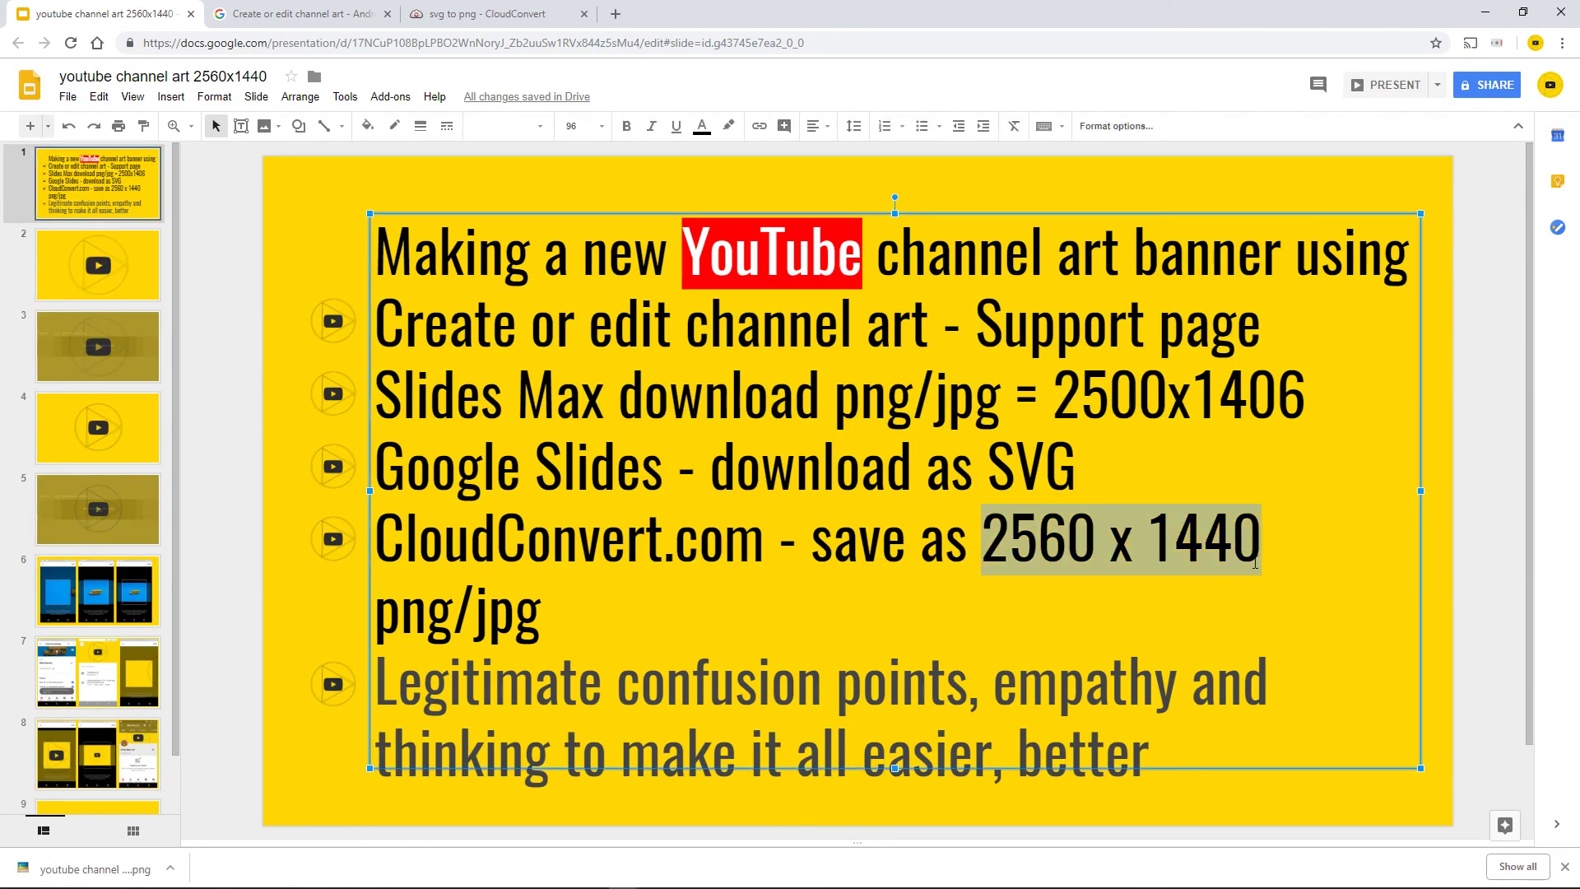
left_click_drag(990, 466, 1069, 482)
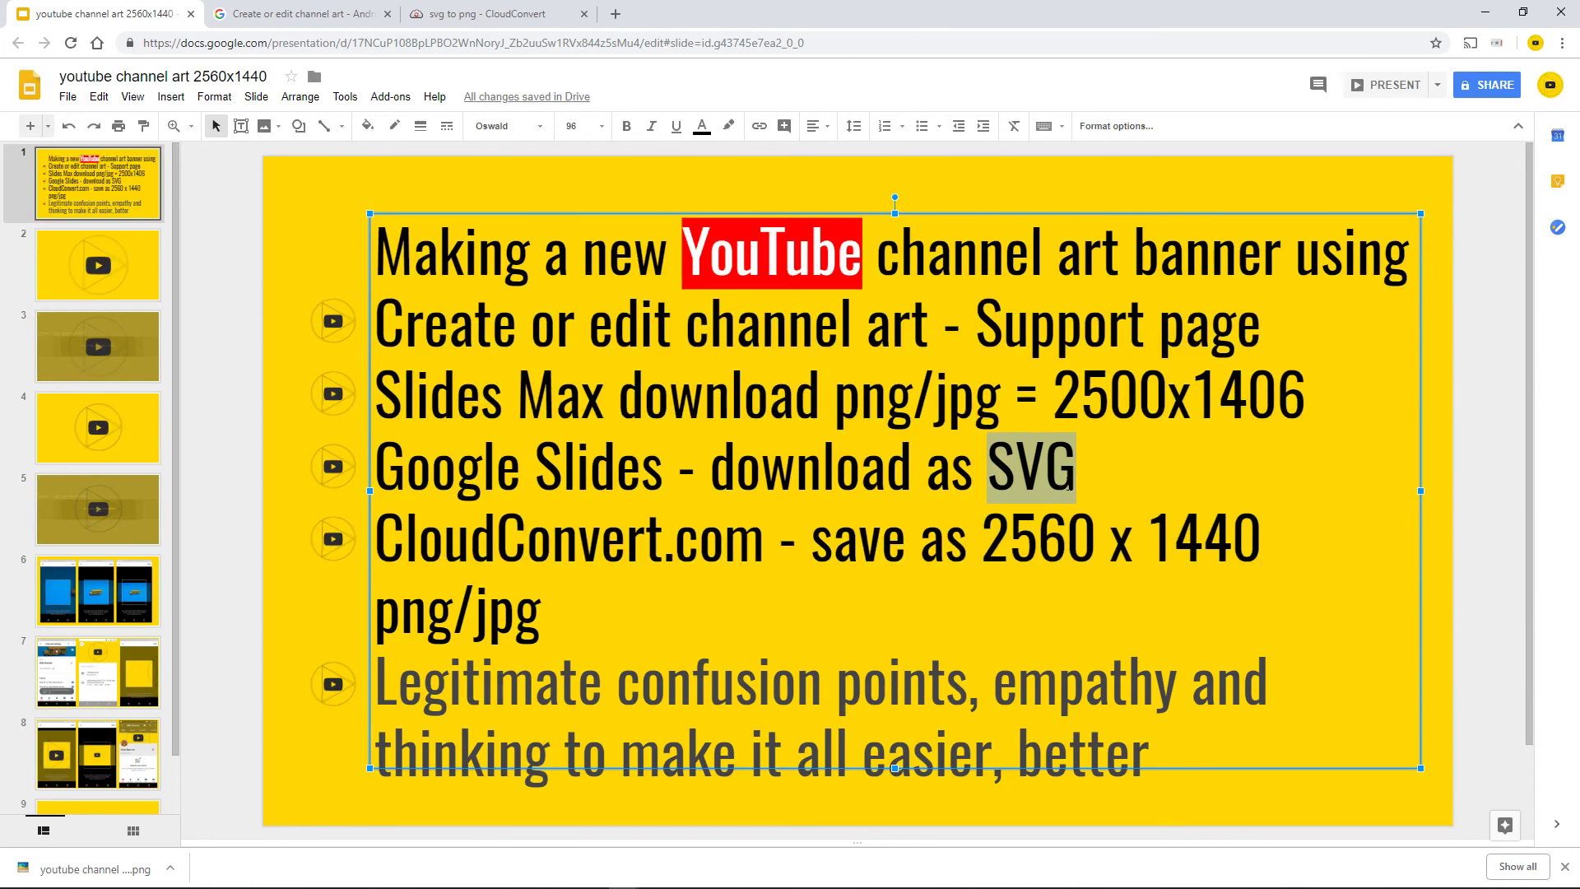
left_click(240, 357)
left_click(136, 274)
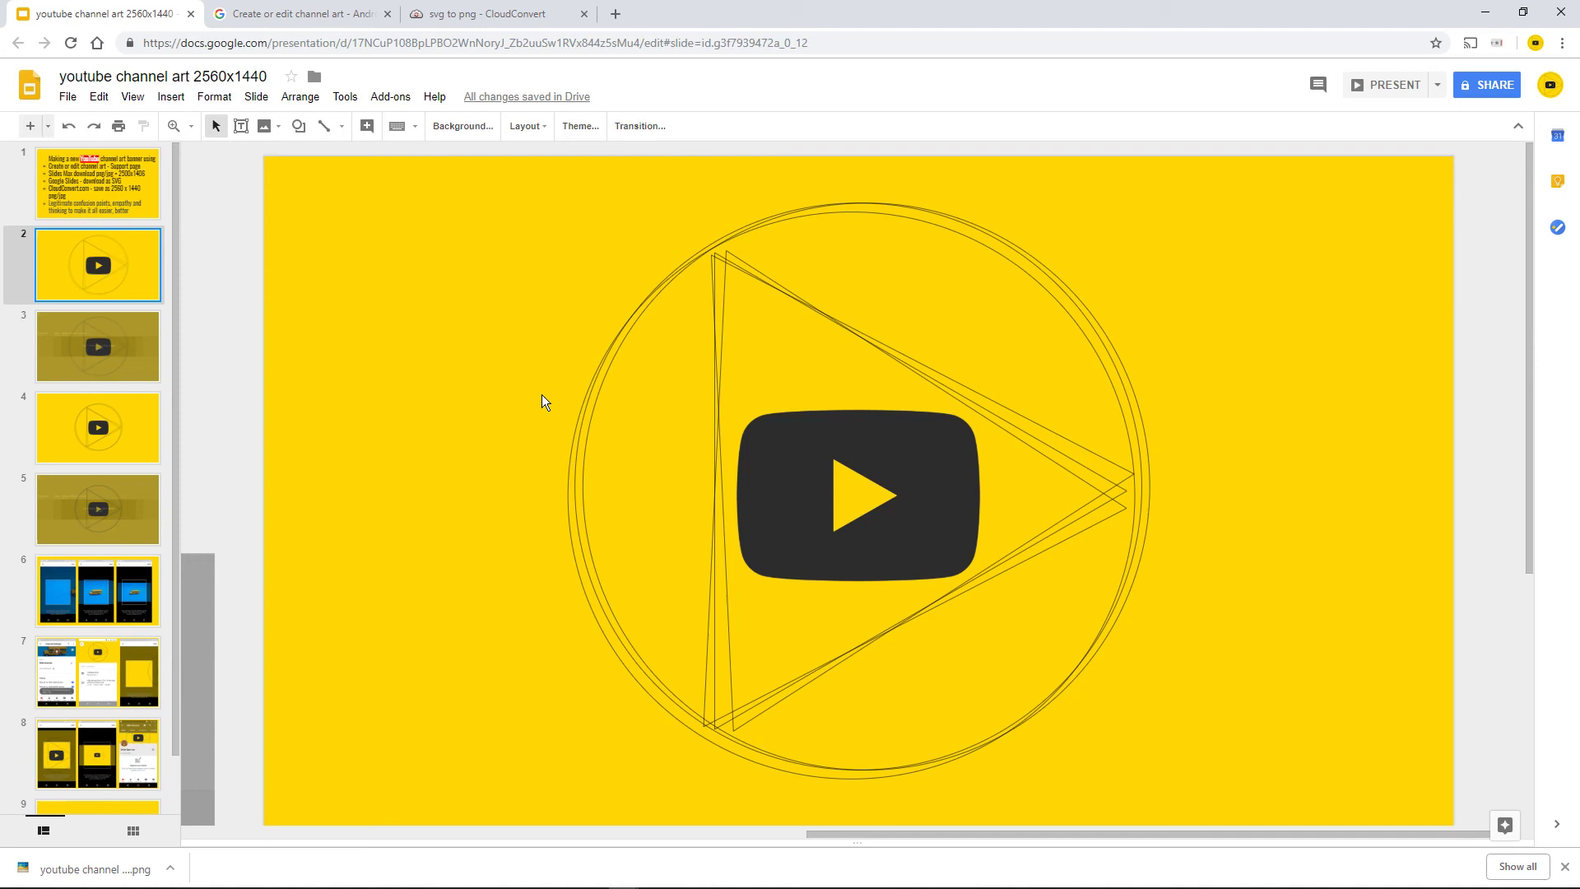
left_click(601, 355)
left_click(605, 367)
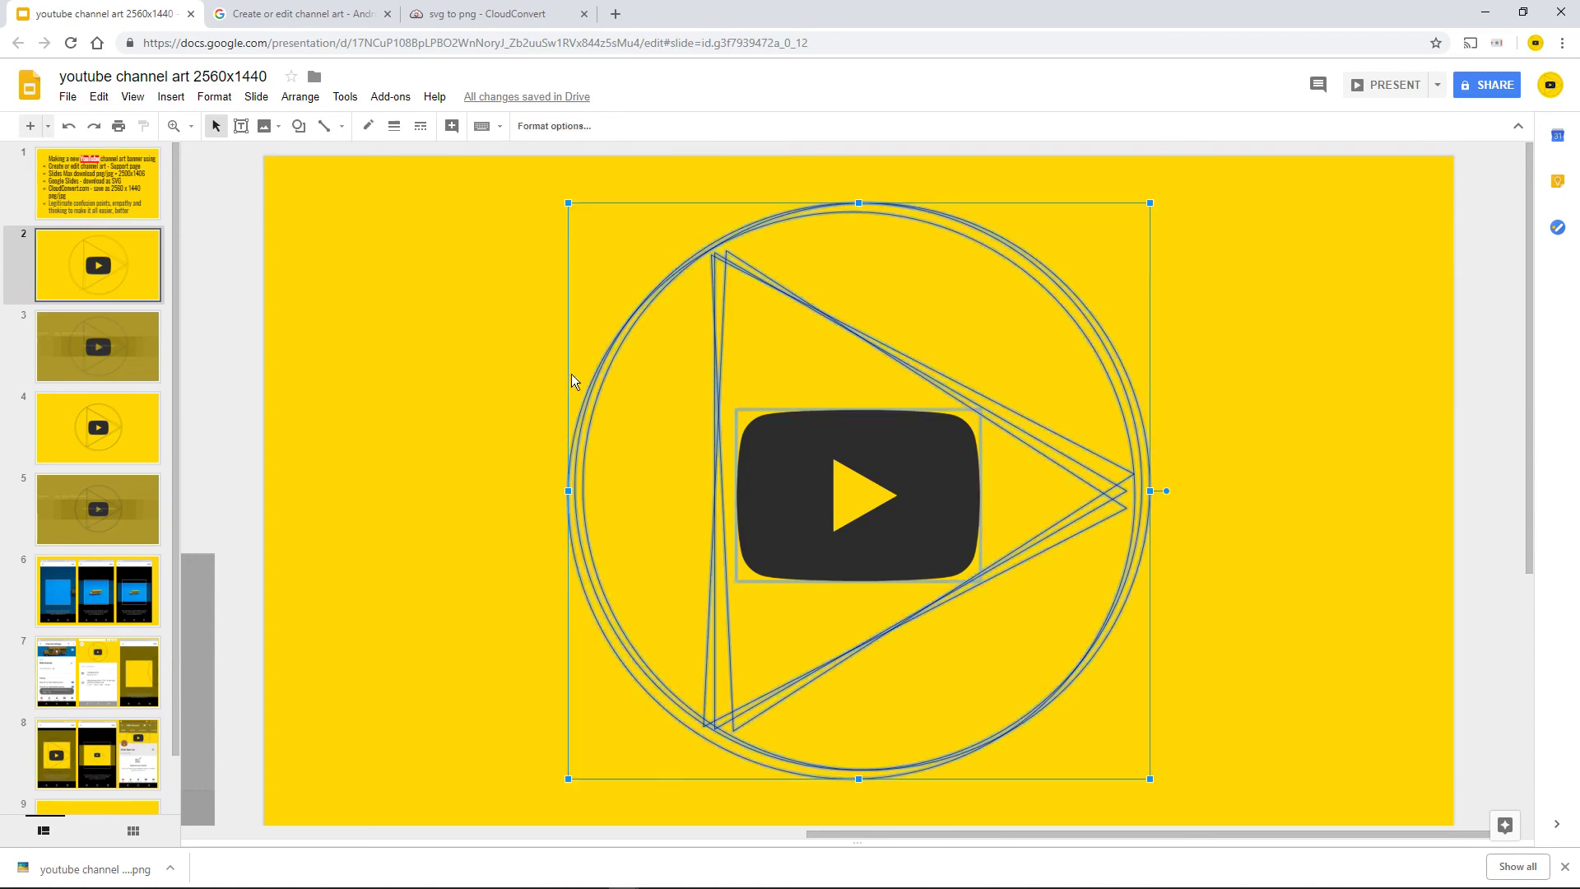
left_click(494, 370)
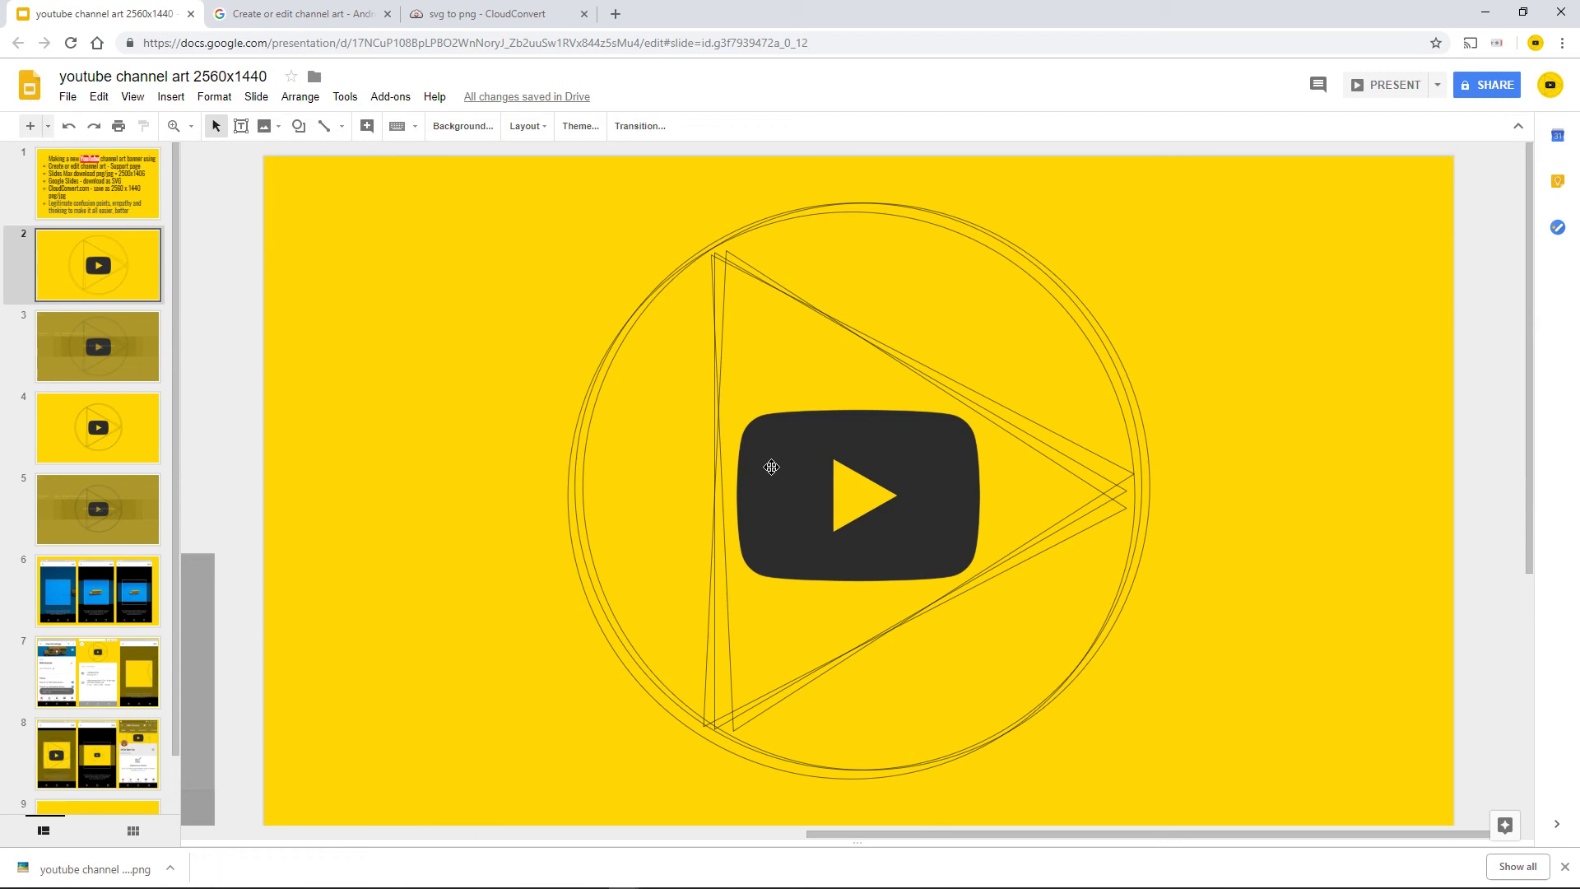
left_click_drag(494, 237, 1324, 698)
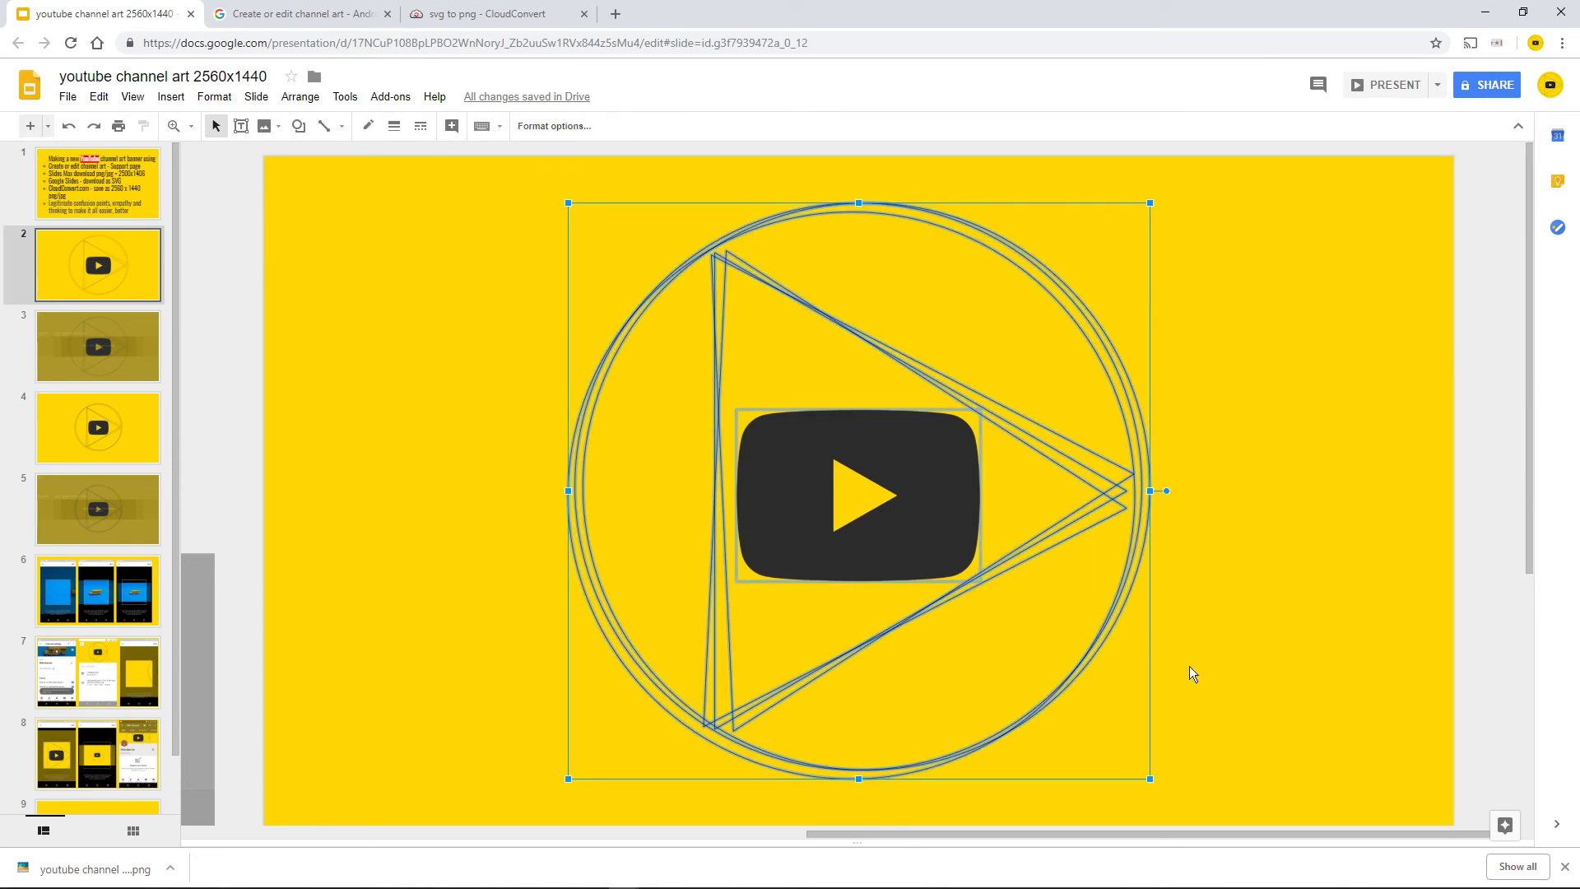
left_click(464, 333)
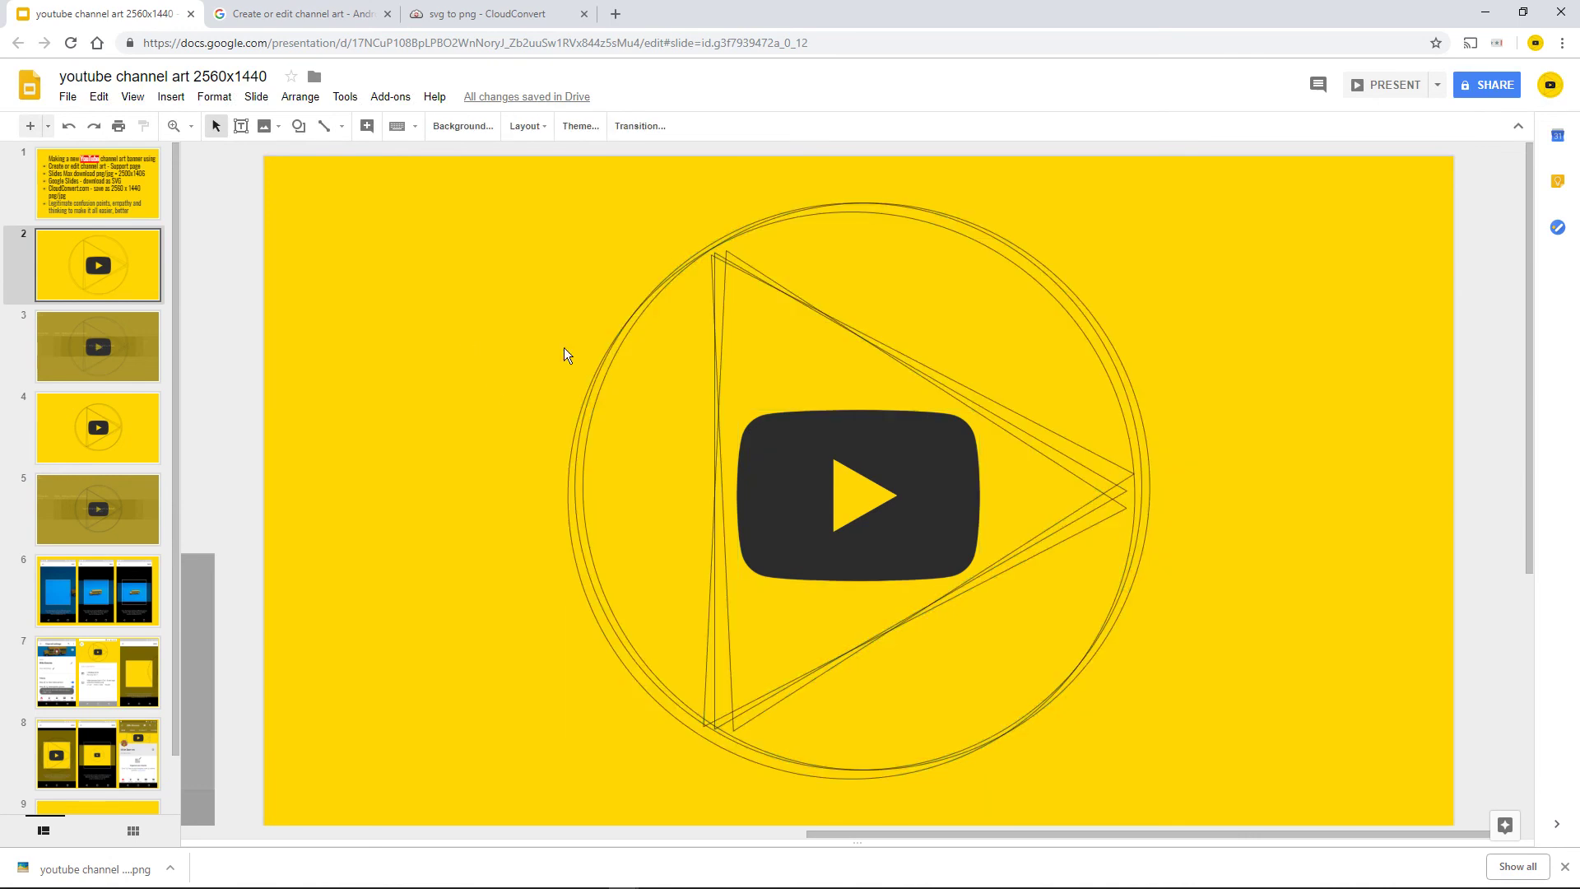